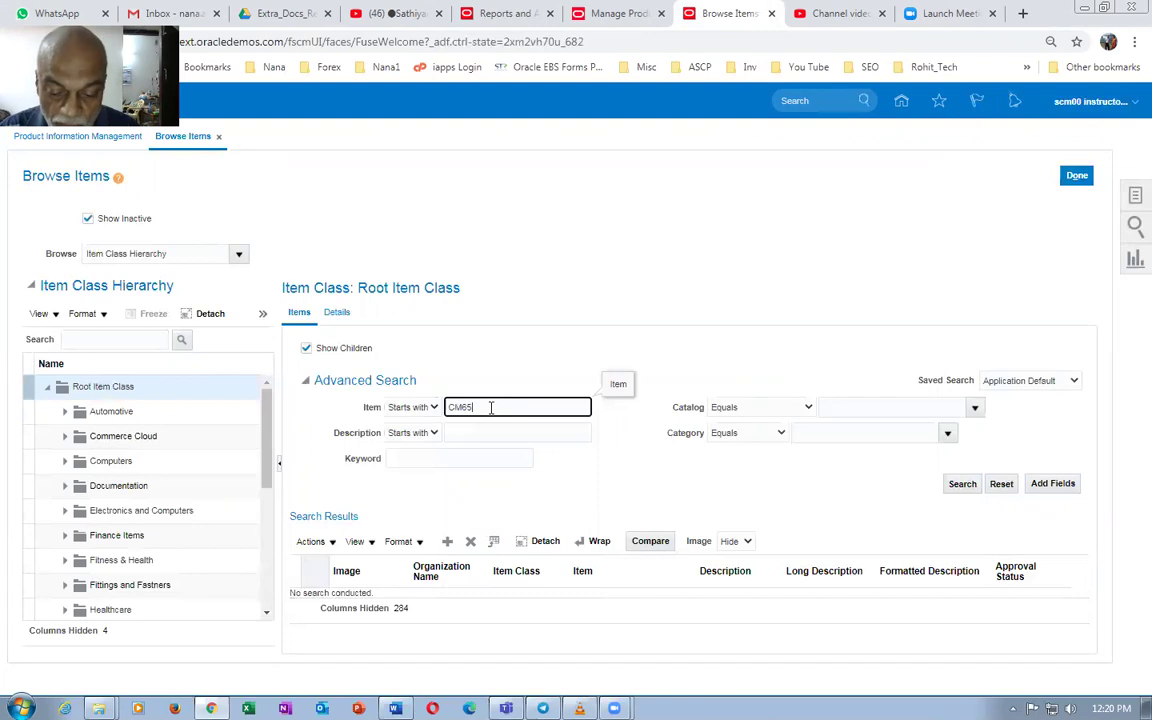
Search the root item class for items starting with CM65 and finish browsing the items
{"action": "key", "text": "Return"}
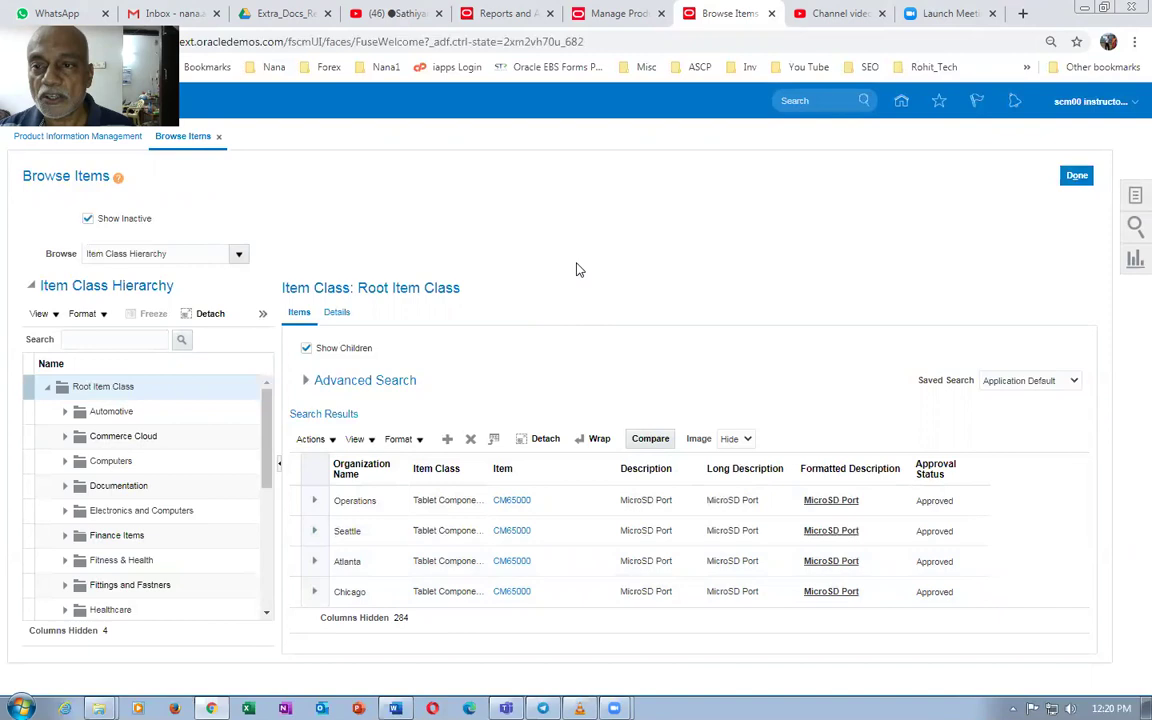
{"action": "left_click", "coordinate": [1074, 177]}
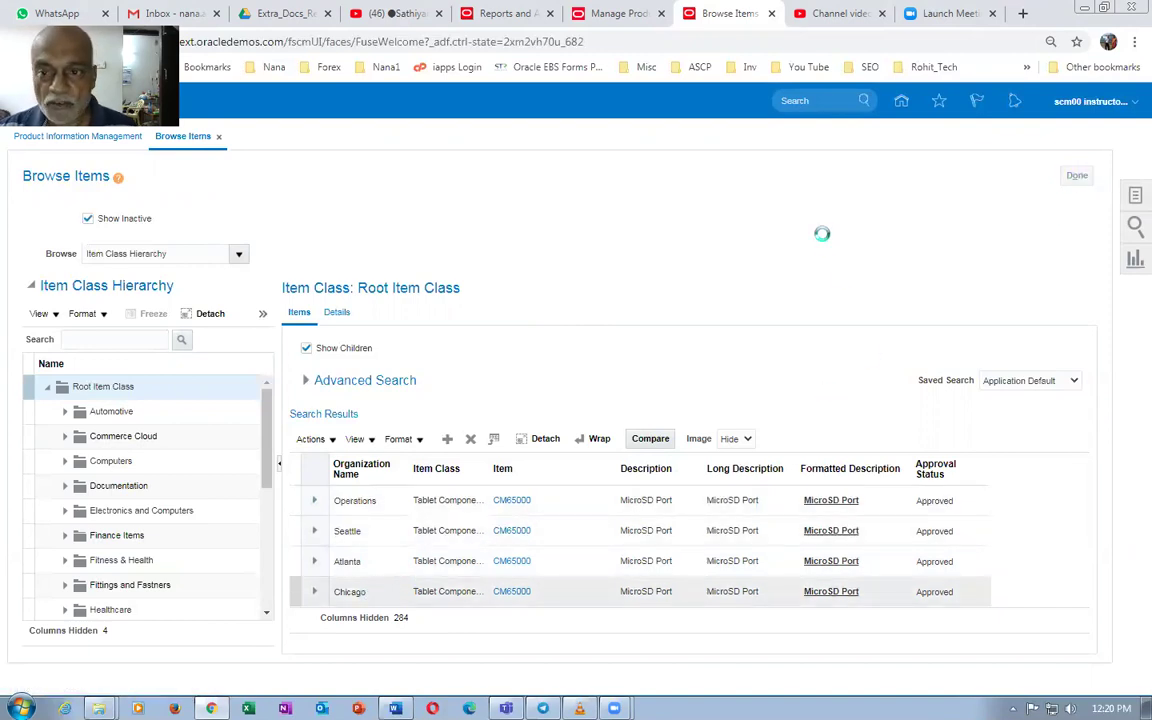
Open the BI catalog through Reports and Analytics and create a new data model
{"action": "left_click", "coordinate": [887, 101]}
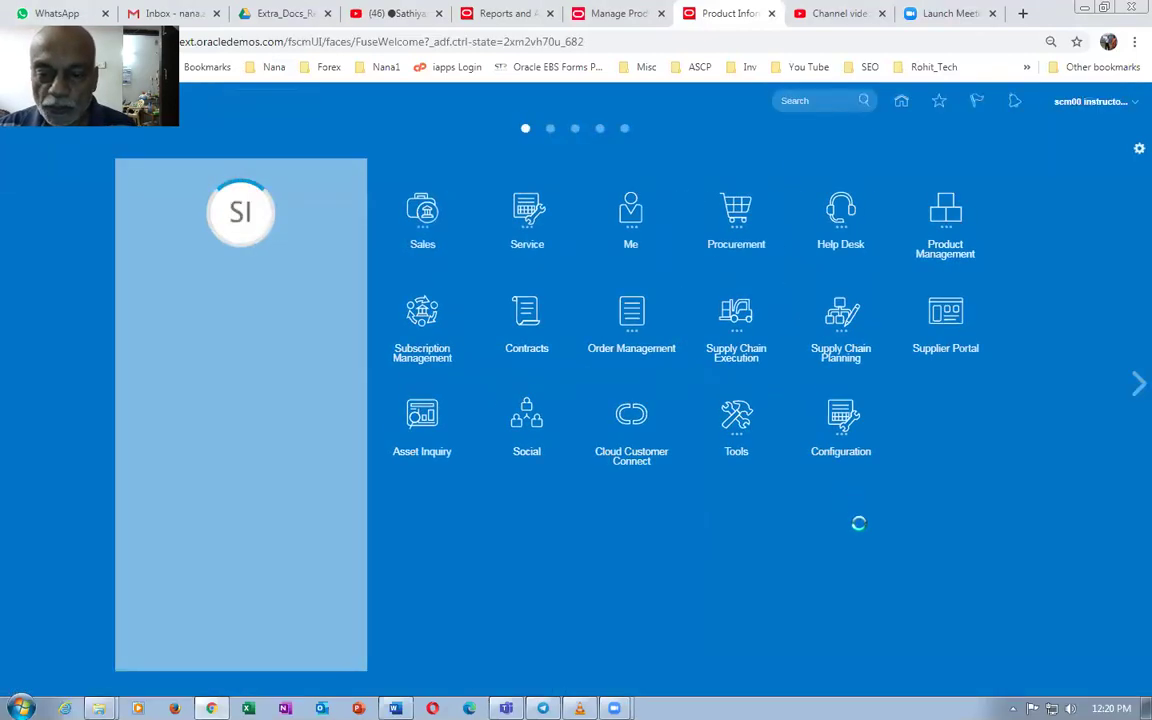
{"action": "left_click", "coordinate": [769, 440]}
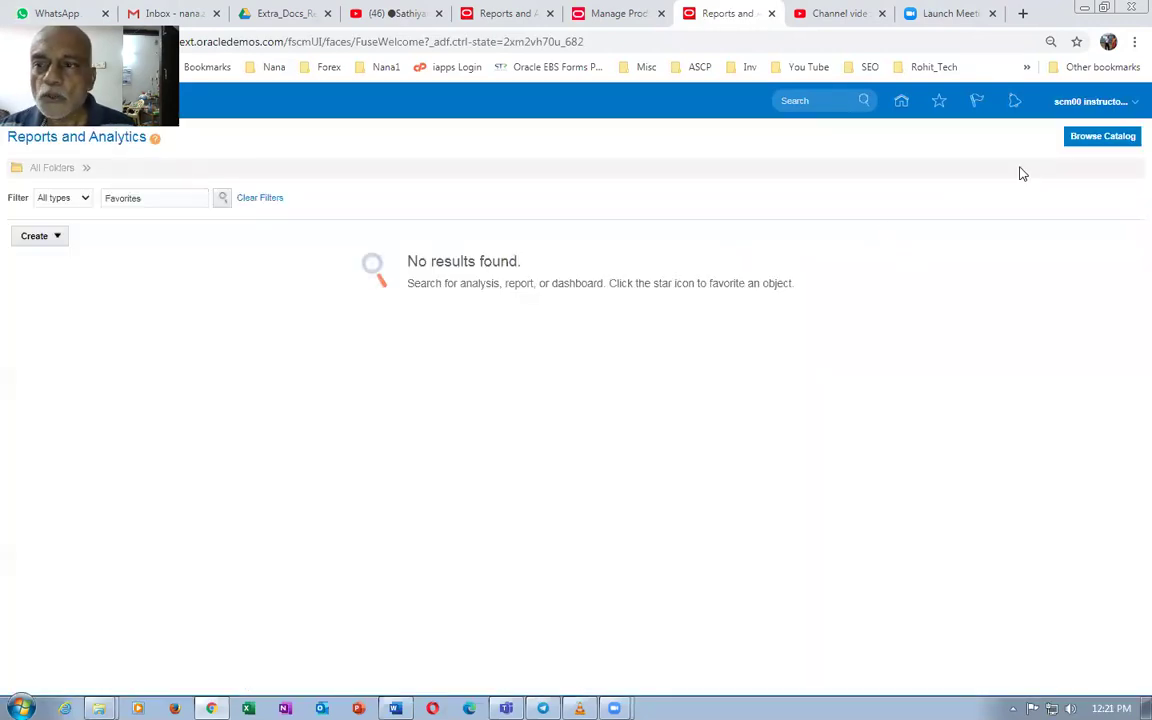
{"action": "left_click", "coordinate": [1080, 140]}
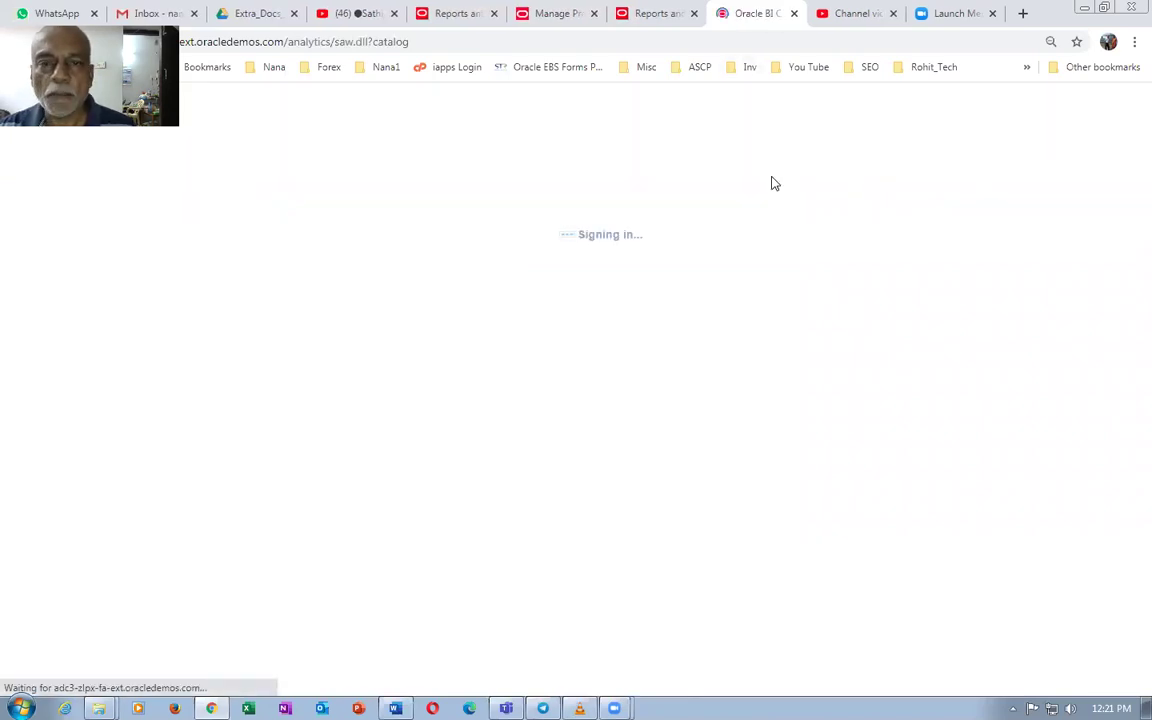
{"action": "left_click", "coordinate": [894, 123]}
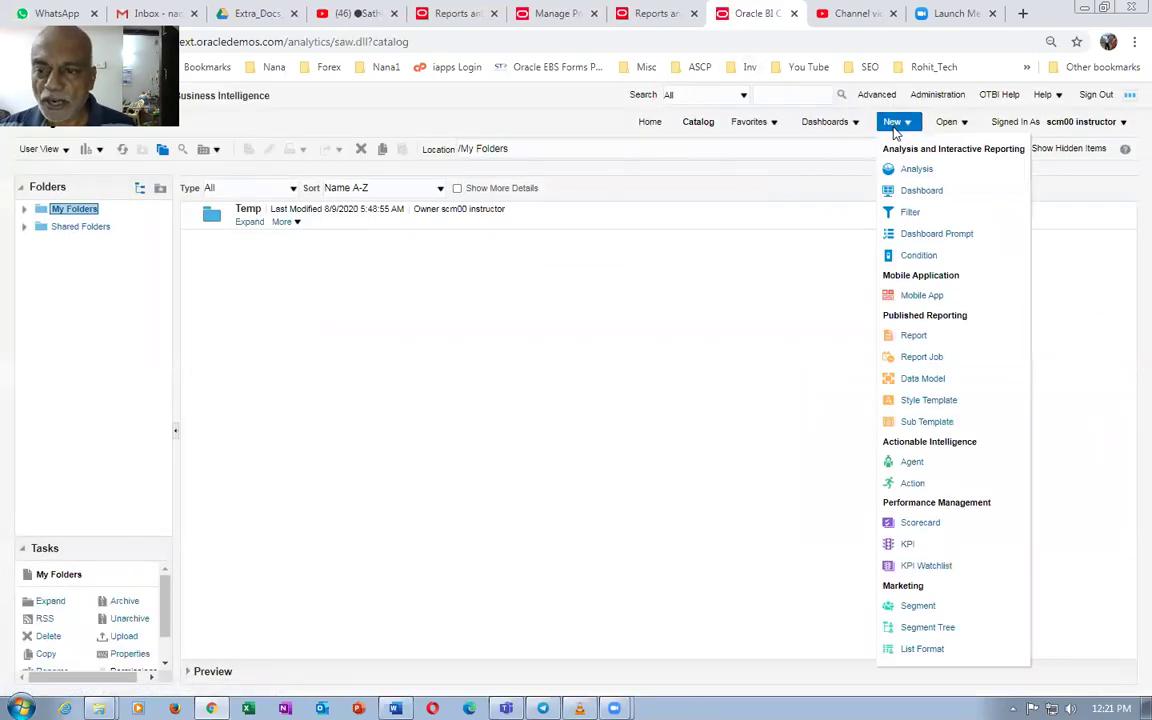
{"action": "left_click", "coordinate": [937, 379]}
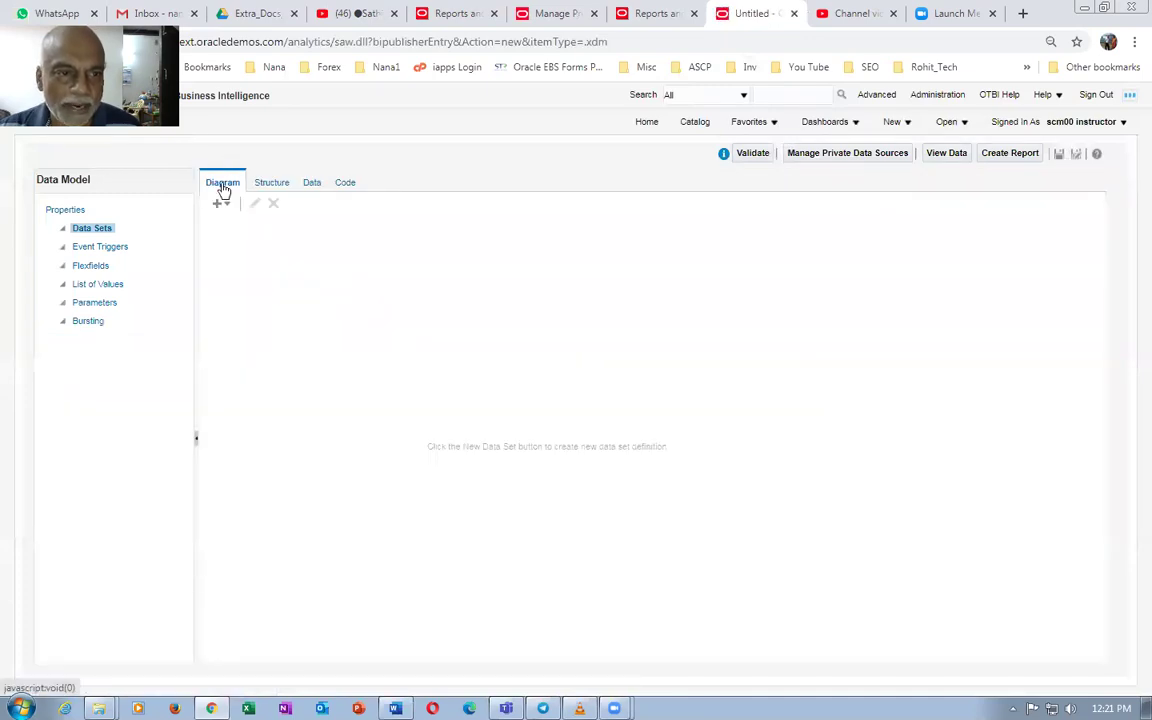
Start a SQL Query data set named test1 with ApplicationDB_FSCM as its data source
{"action": "left_click", "coordinate": [220, 206]}
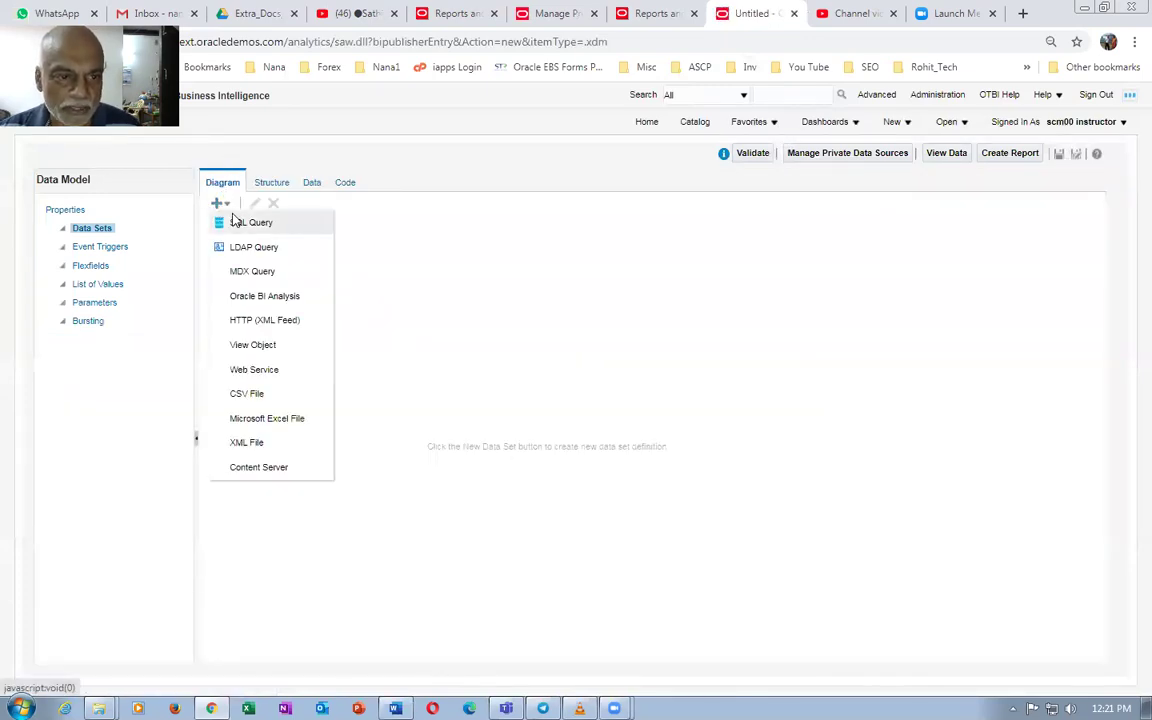
{"action": "left_click", "coordinate": [245, 225]}
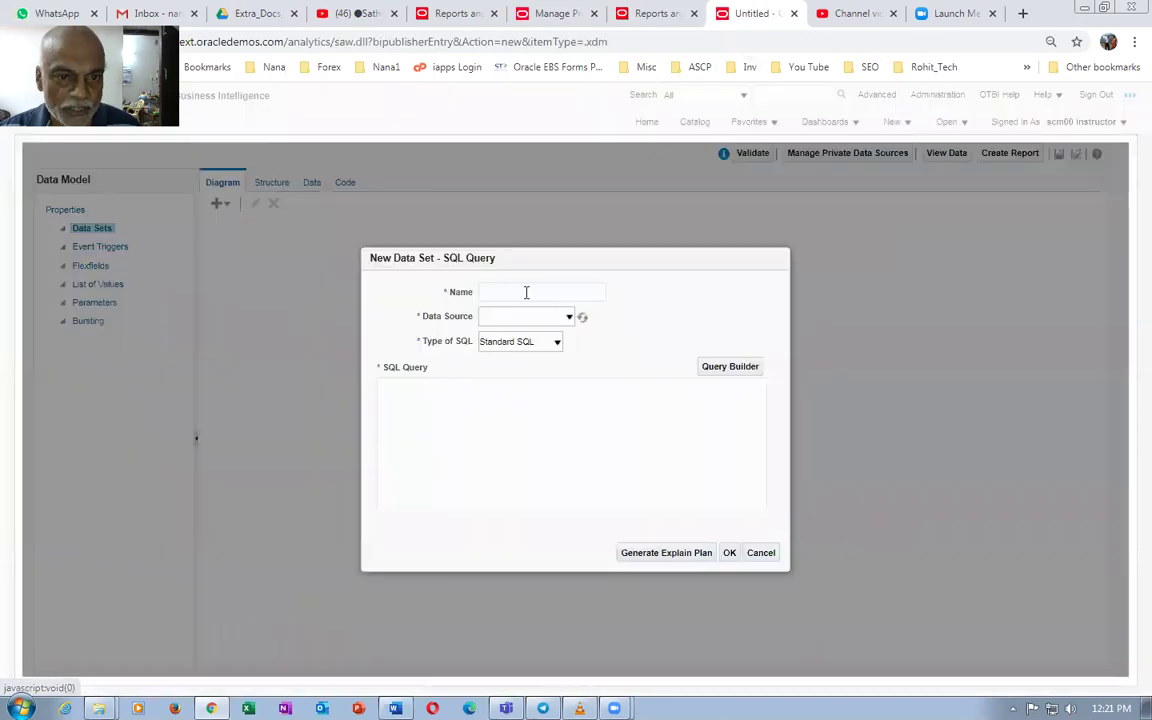
{"action": "left_click", "coordinate": [518, 293]}
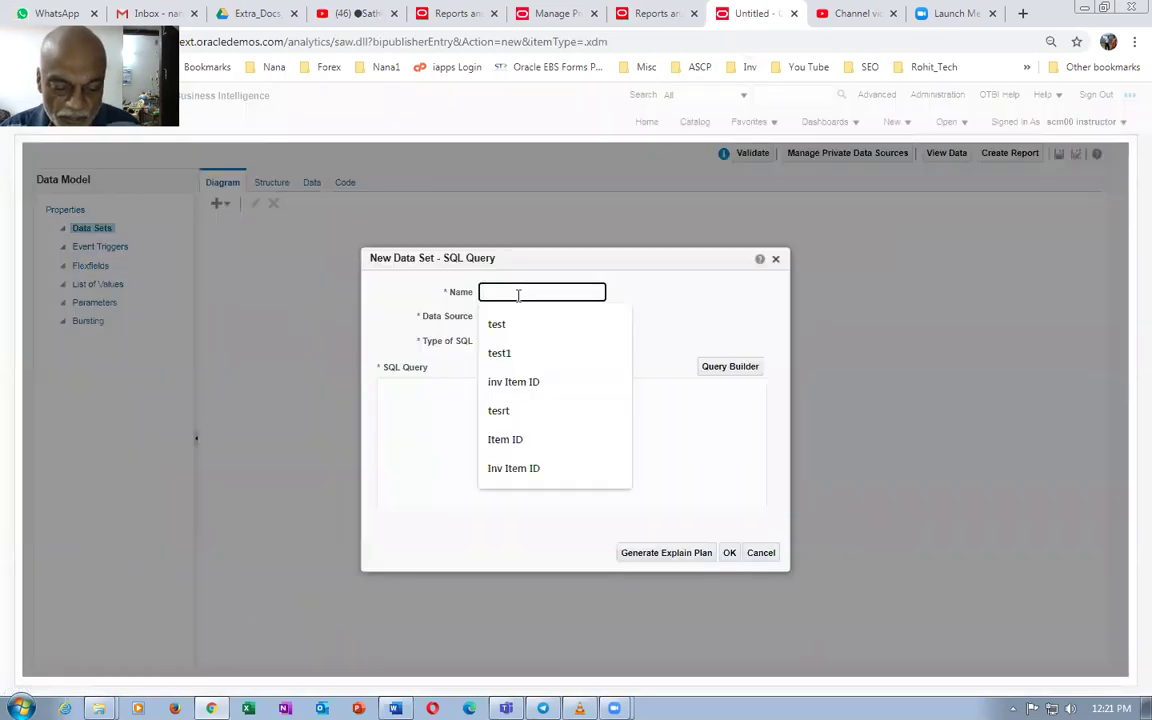
{"action": "type", "text": "test1"}
{"action": "left_click", "coordinate": [522, 318]}
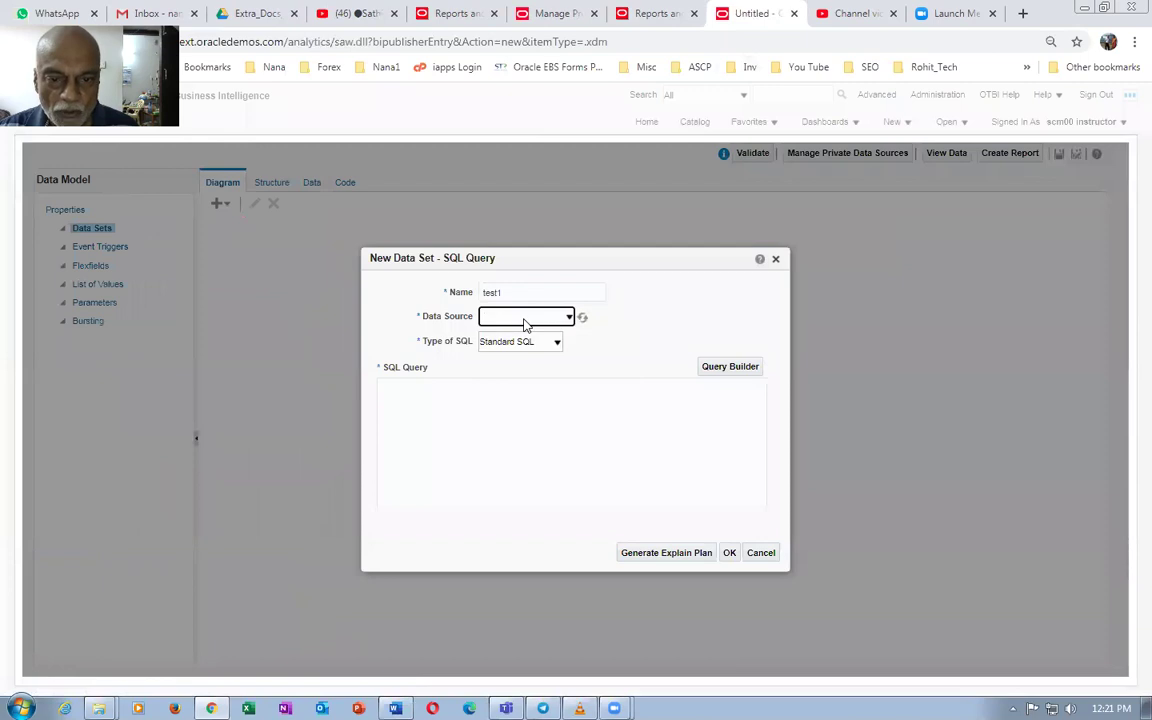
{"action": "left_click", "coordinate": [523, 318]}
{"action": "left_click", "coordinate": [547, 380]}
Copy the SQL statement selecting SOLD_TO_PARTY_ID and FULFILL_ORG_ID from DOO_HEADERS_ALL in the Word document into the data set's SQL query
{"action": "left_click", "coordinate": [524, 401]}
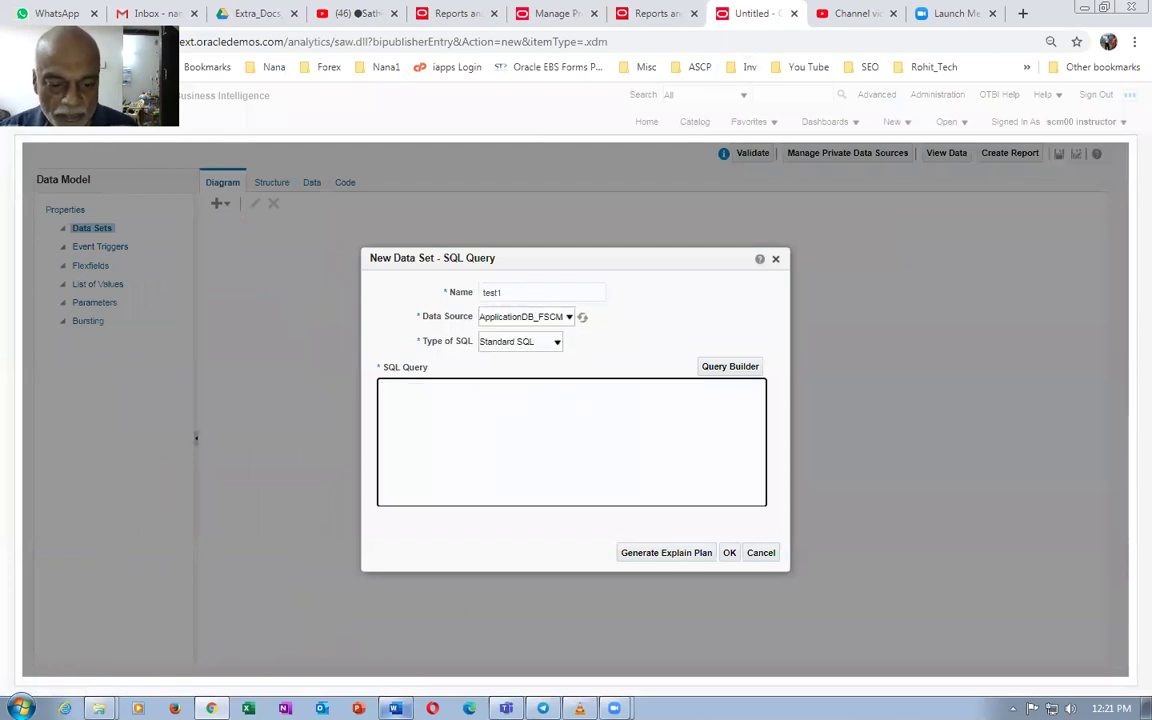
{"action": "left_click", "coordinate": [356, 640]}
{"action": "scroll", "coordinate": [399, 438], "scroll_direction": "up", "scroll_amount": 7}
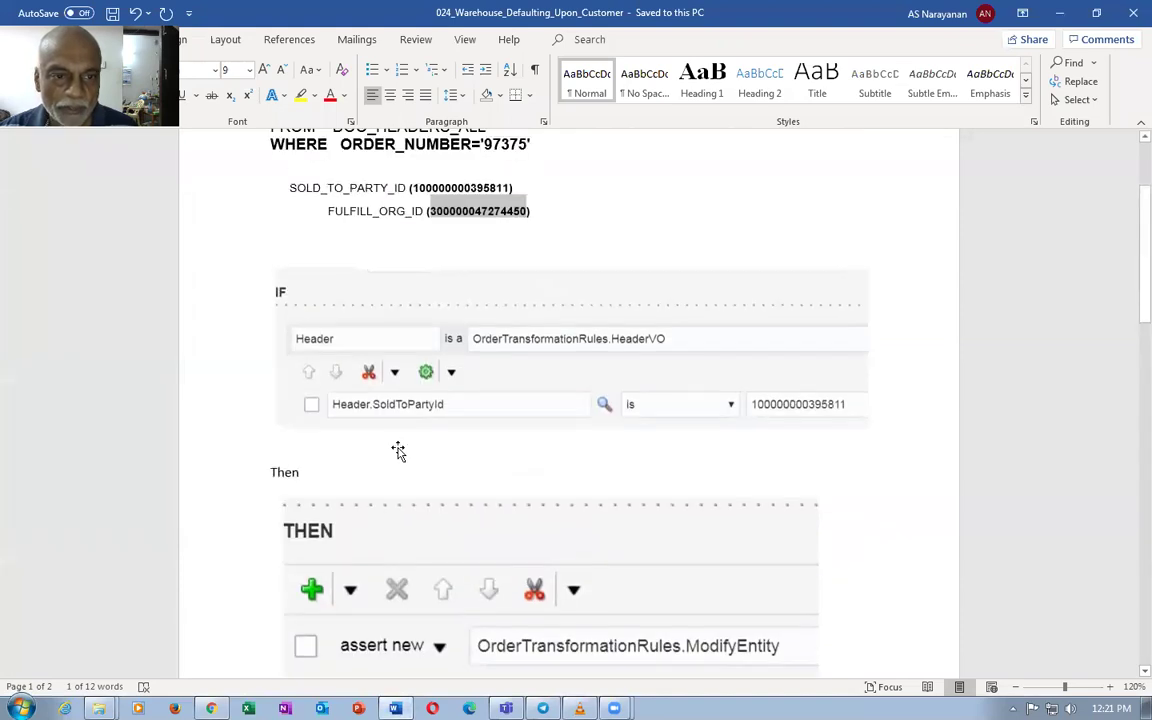
{"action": "left_click_drag", "start_coordinate": [237, 249], "coordinate": [240, 283]}
{"action": "key", "text": "ctrl+c"}
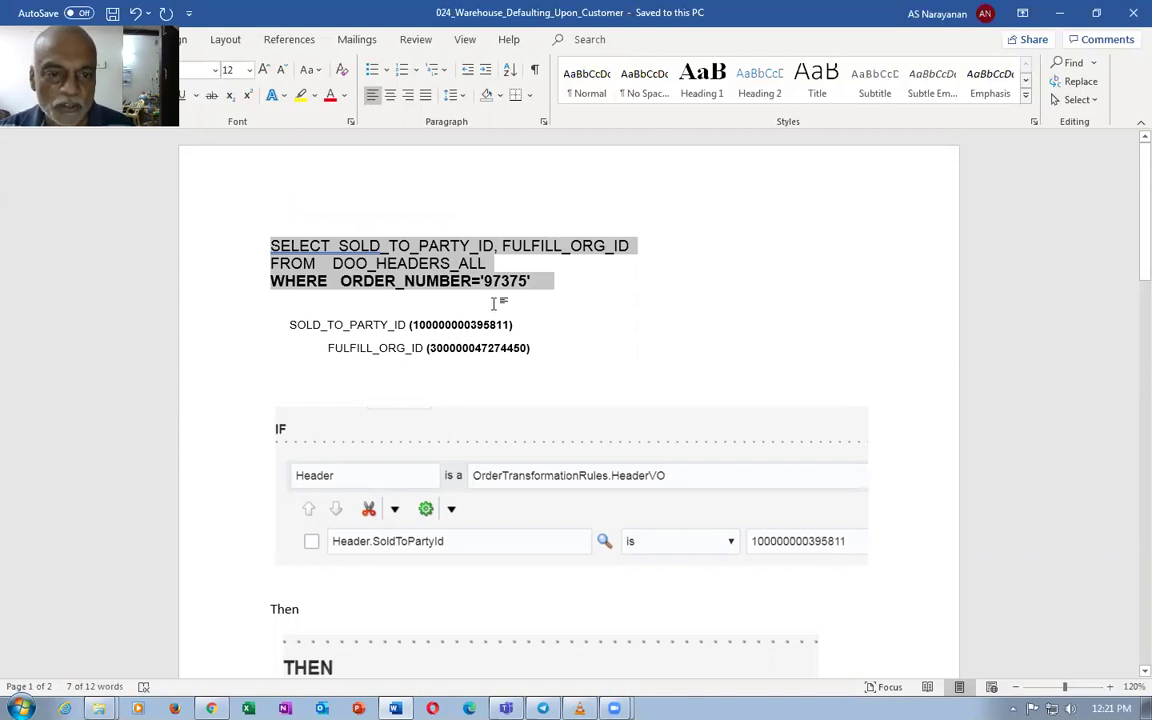
{"action": "key", "text": "alt+Tab"}
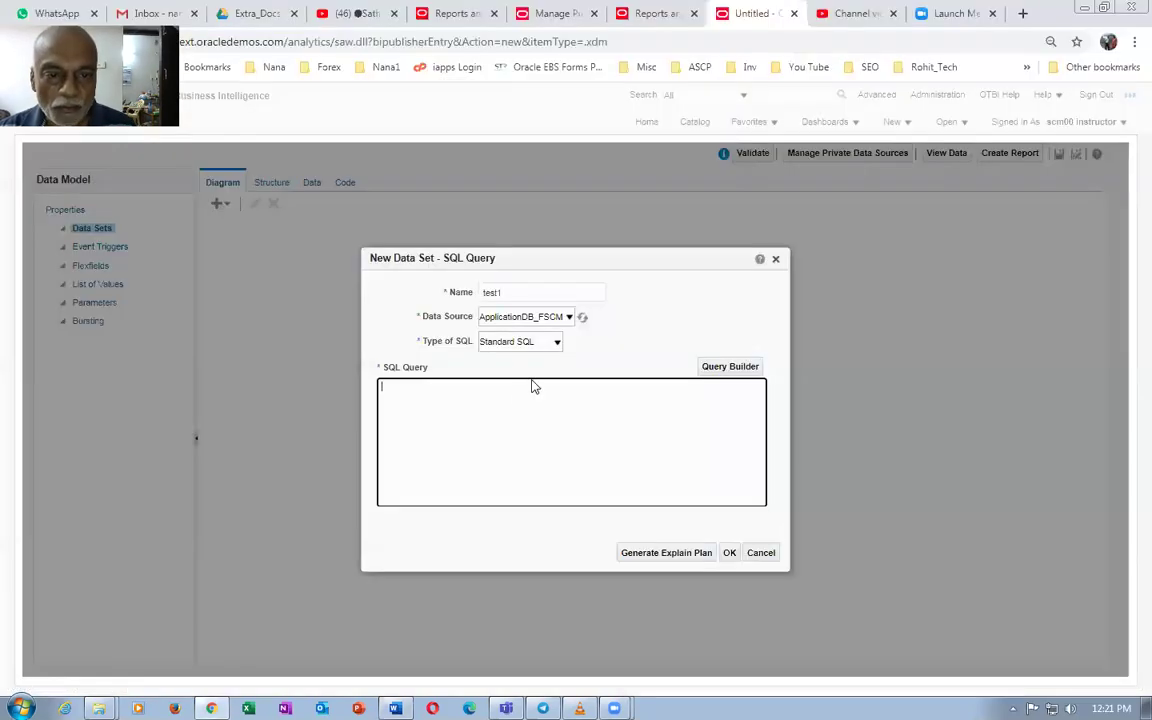
{"action": "key", "text": "ctrl+v"}
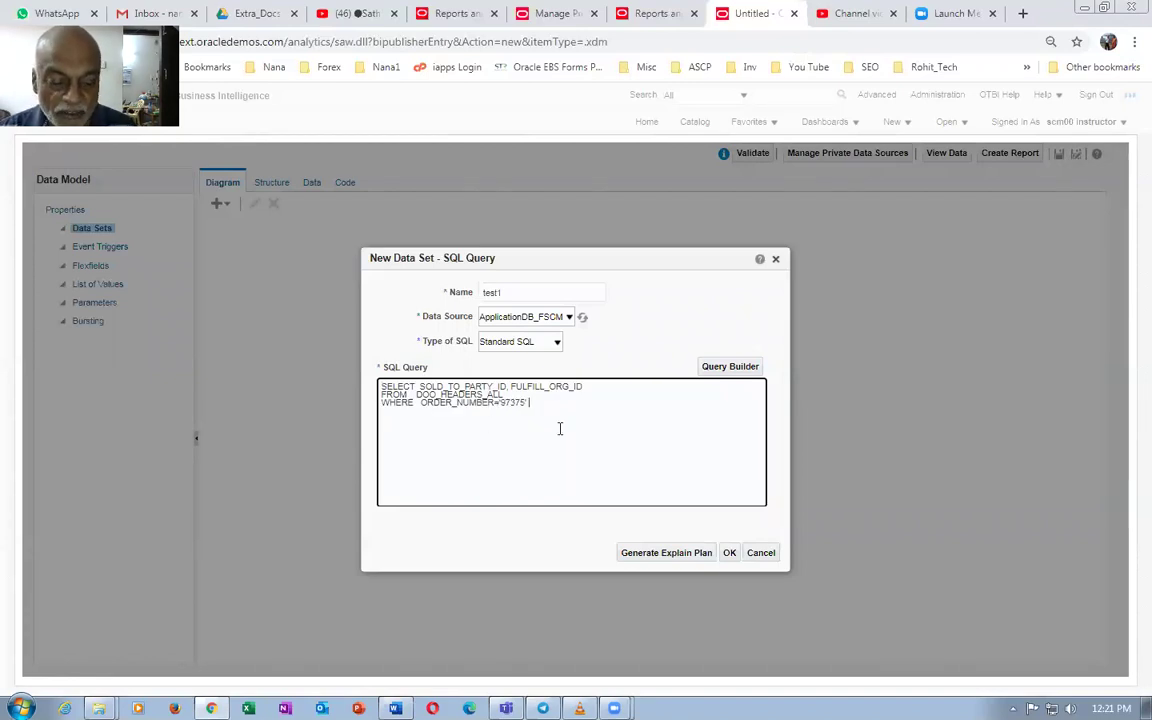
Switch to the Word document and examine the noted SOLD_TO_PARTY_ID and FULFILL_ORG_ID values
{"action": "key", "text": "alt+Tab"}
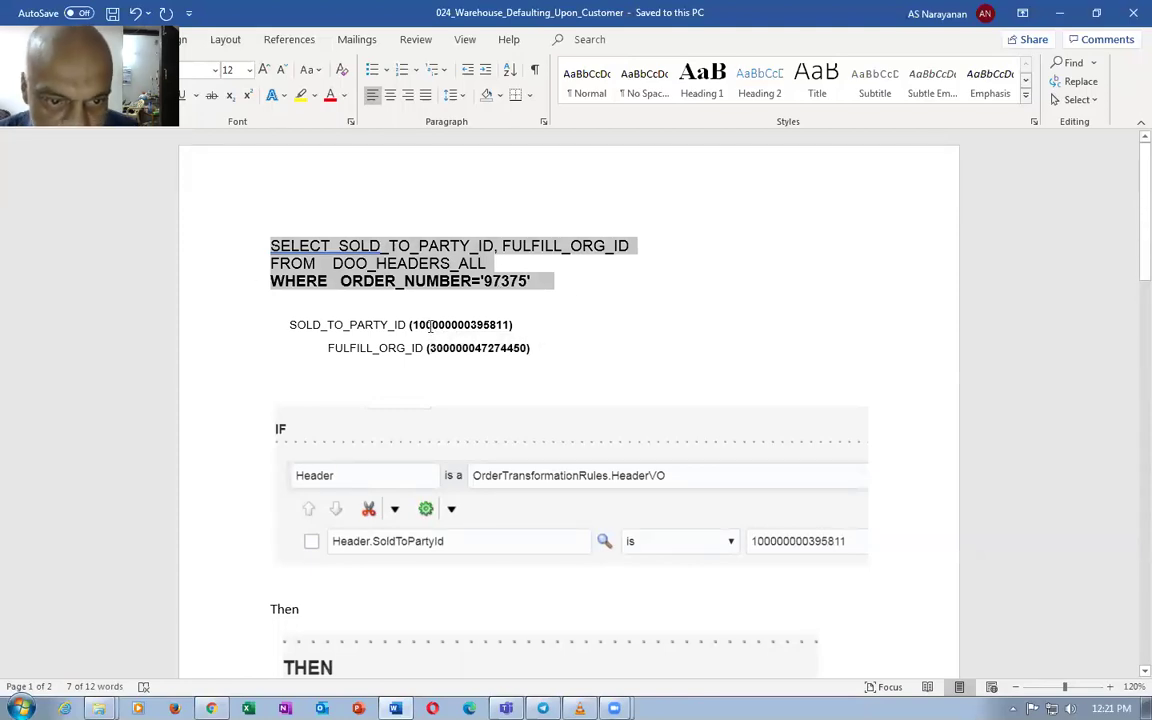
{"action": "left_click_drag", "start_coordinate": [428, 324], "coordinate": [495, 349]}
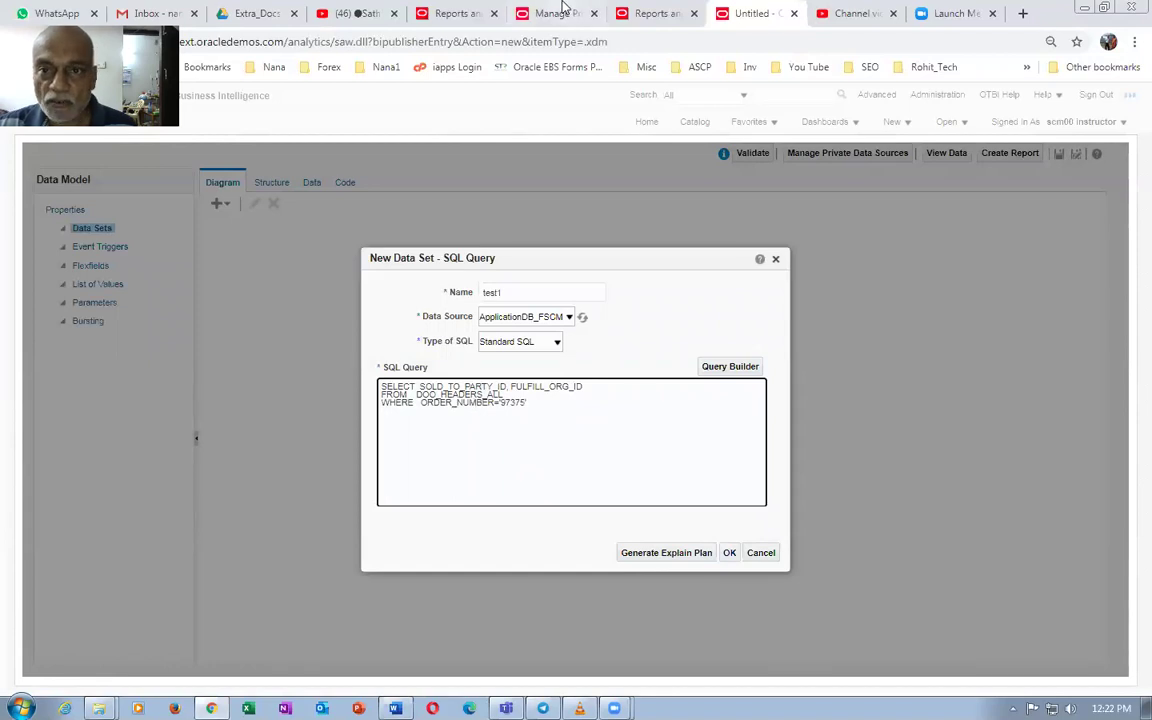
Look up the sales order by its order number in Order Management and check the warehouse in its supply details
{"action": "left_click", "coordinate": [655, 13]}
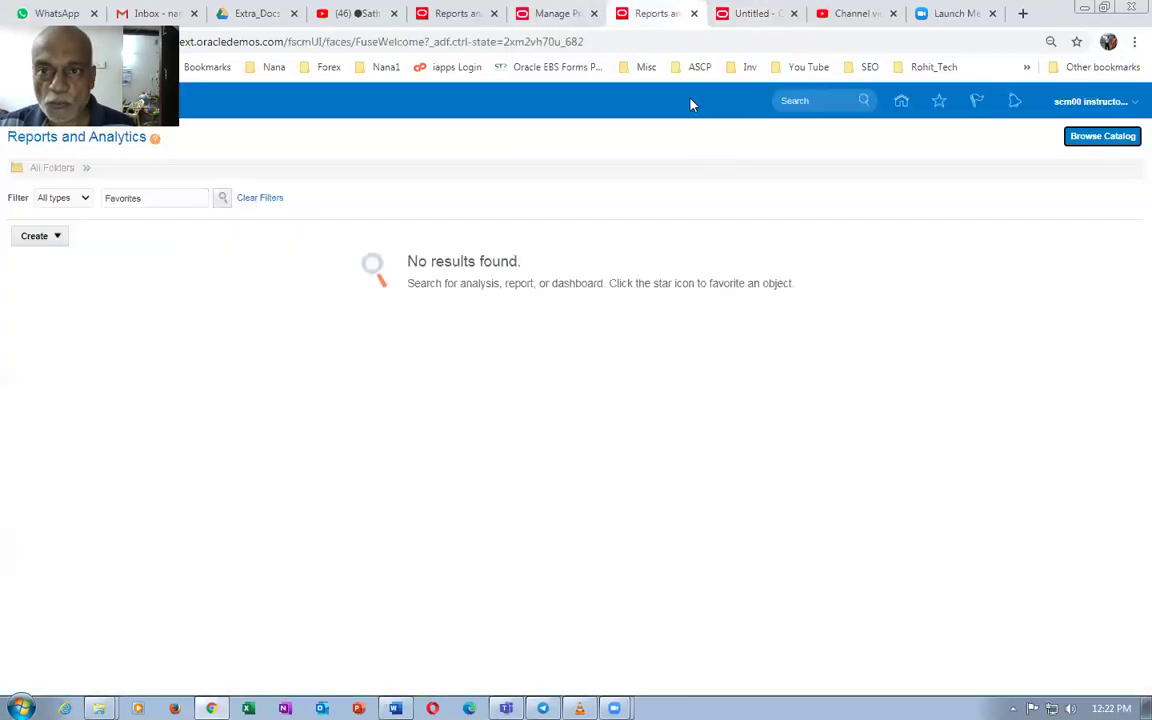
{"action": "left_click", "coordinate": [901, 101]}
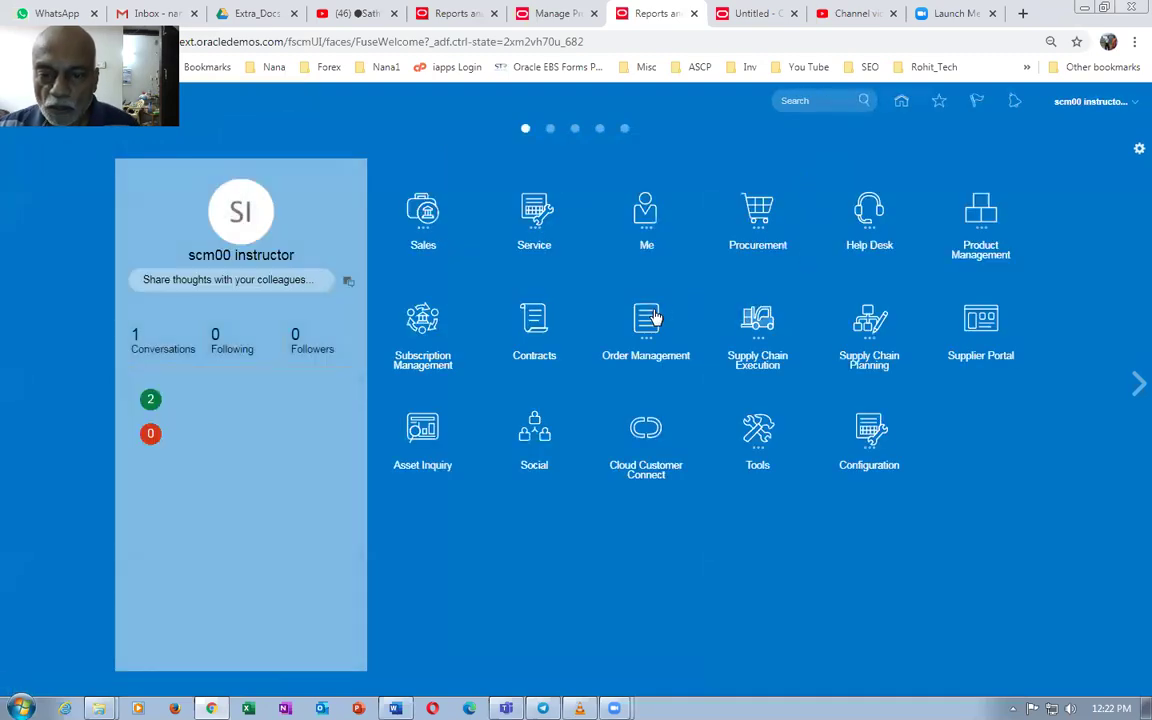
{"action": "left_click", "coordinate": [652, 318]}
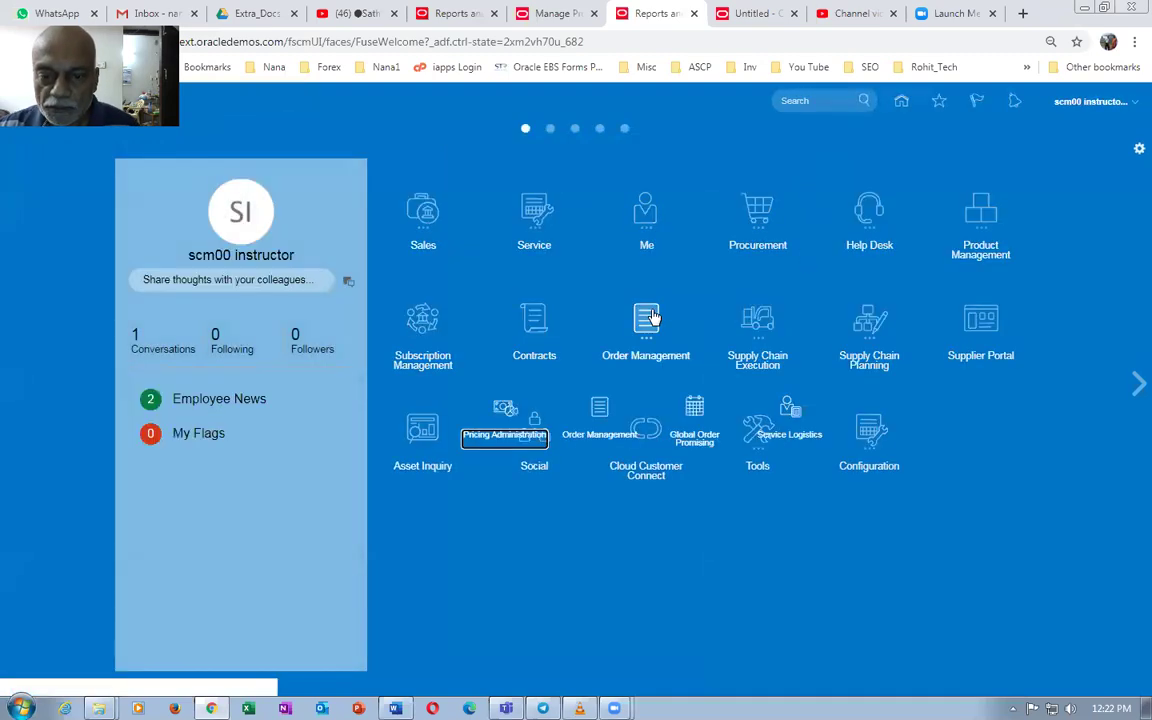
{"action": "left_click", "coordinate": [600, 410]}
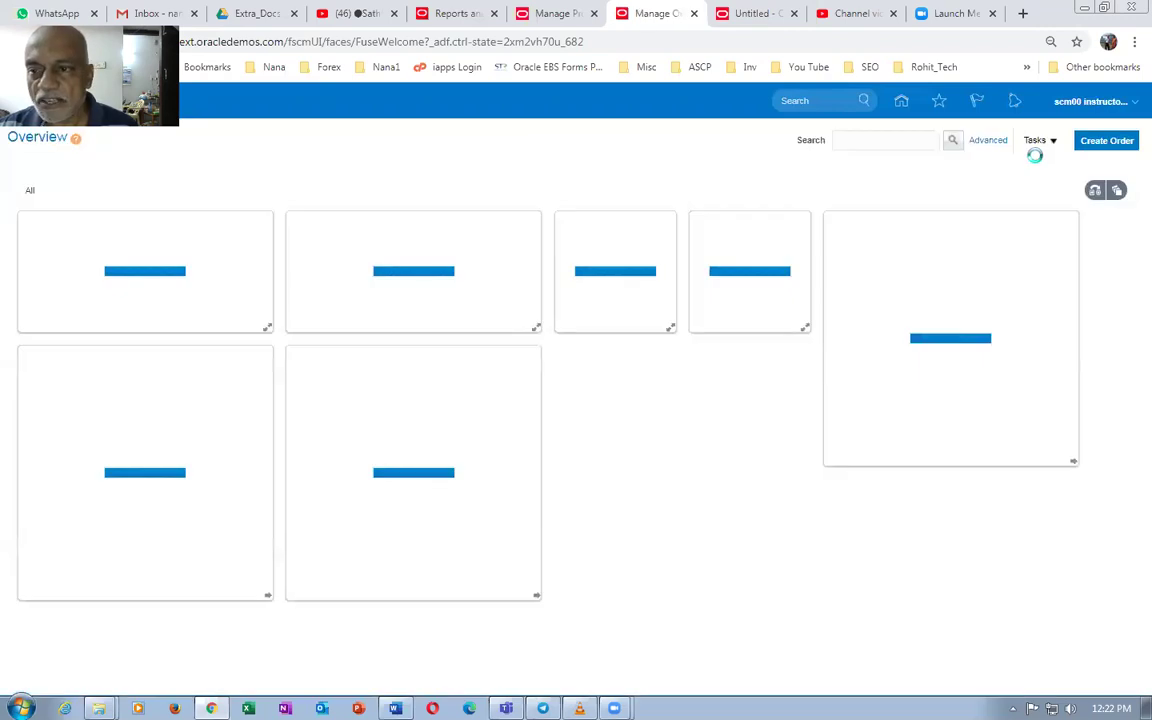
{"action": "left_click", "coordinate": [886, 140]}
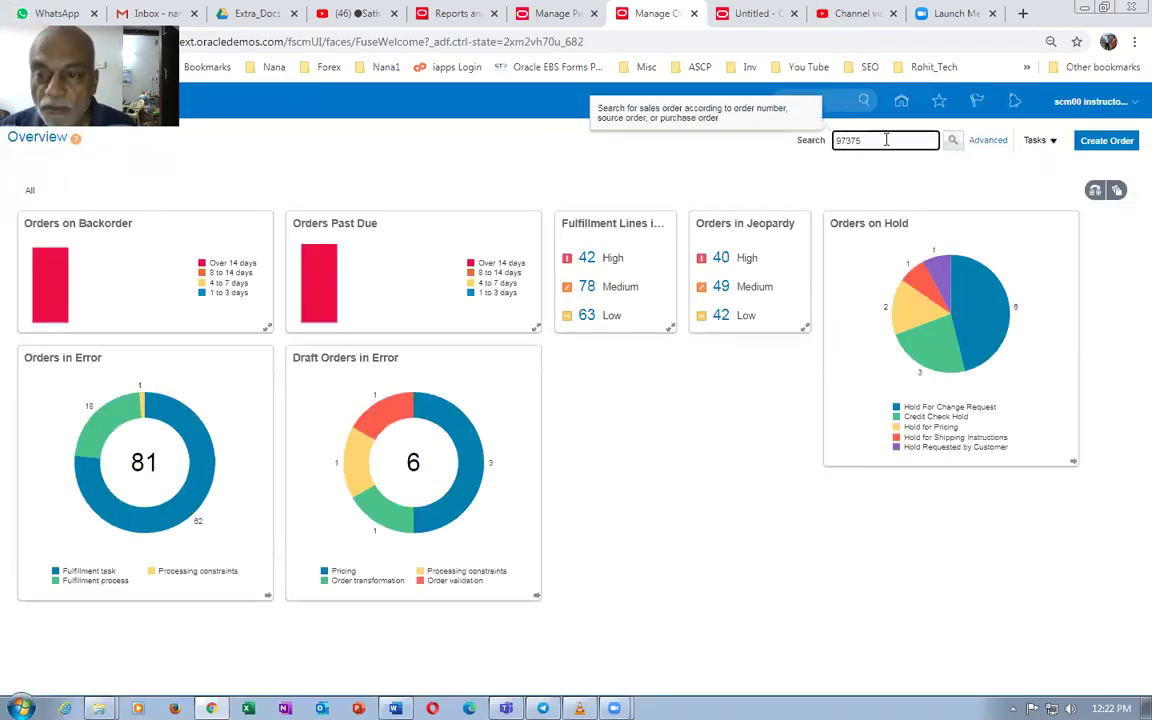
{"action": "key", "text": "Return"}
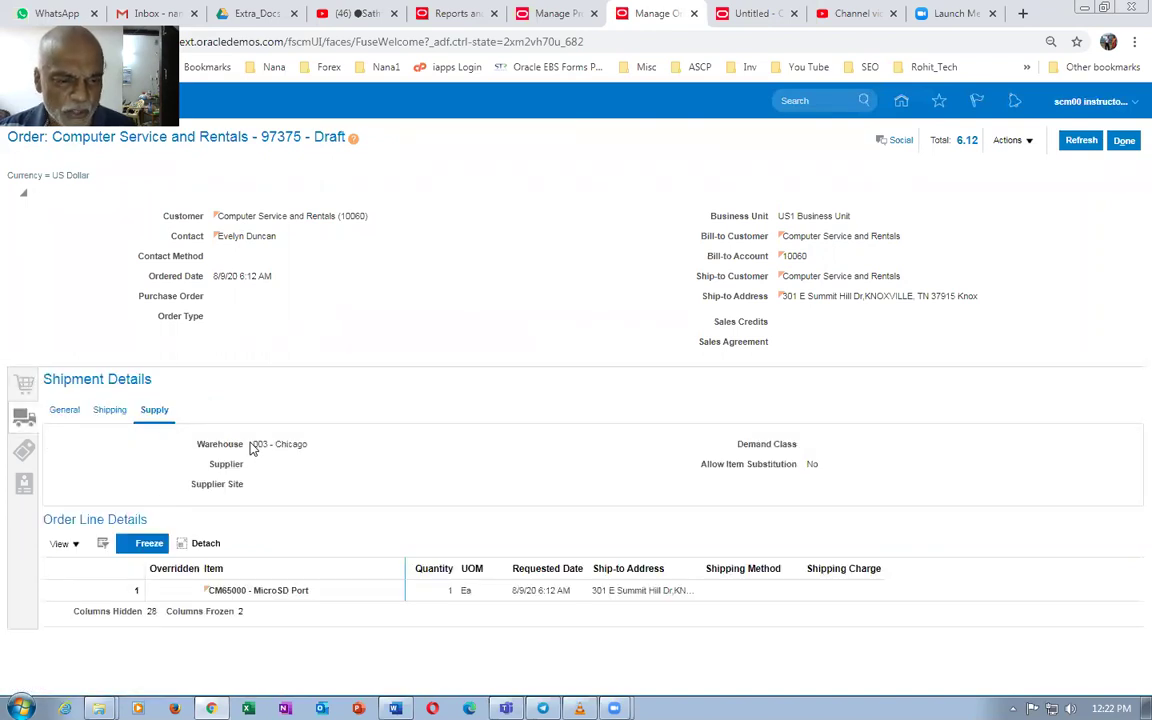
{"action": "left_click_drag", "start_coordinate": [256, 444], "coordinate": [316, 458]}
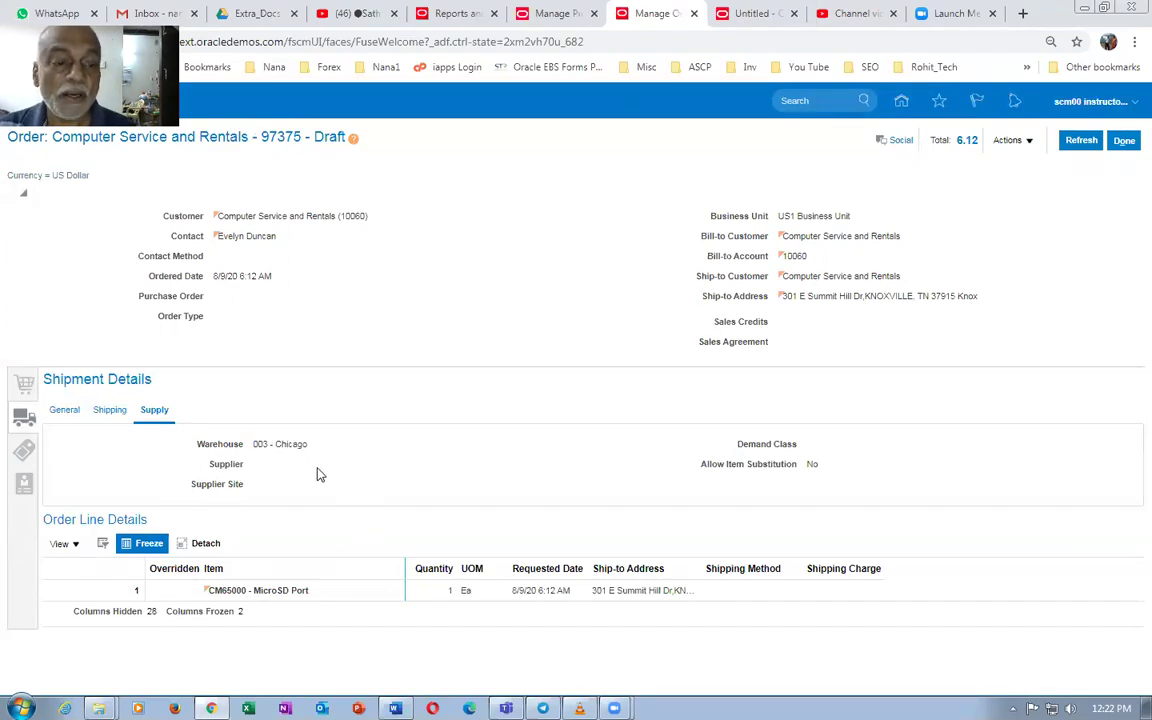
{"action": "left_click_drag", "start_coordinate": [255, 444], "coordinate": [306, 448]}
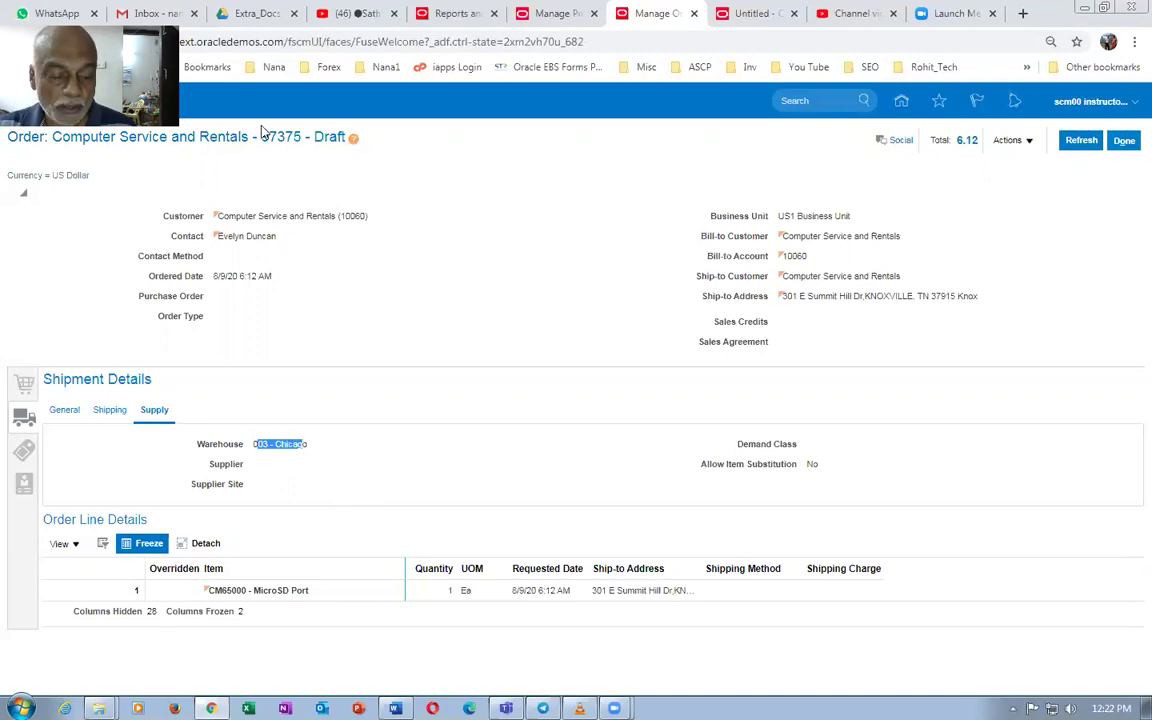
Review the selected columns in the Word document's SQL statement and the IDs noted below it
{"action": "key", "text": "alt+Tab"}
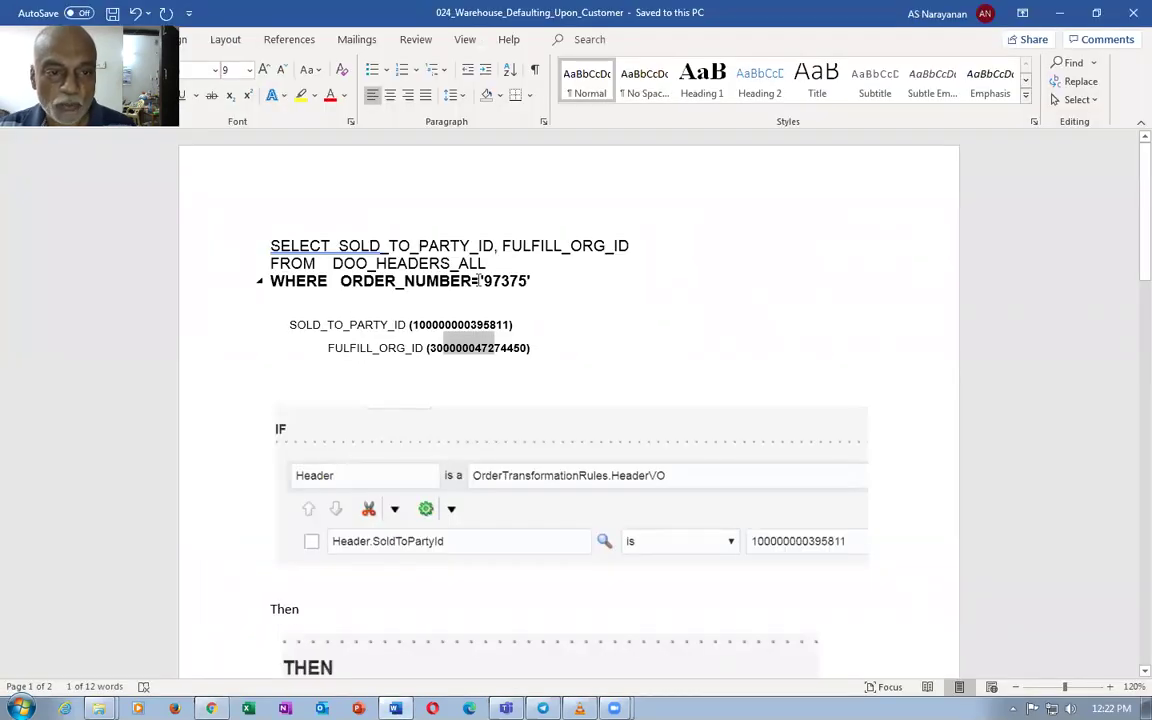
{"action": "left_click_drag", "start_coordinate": [350, 245], "coordinate": [624, 258]}
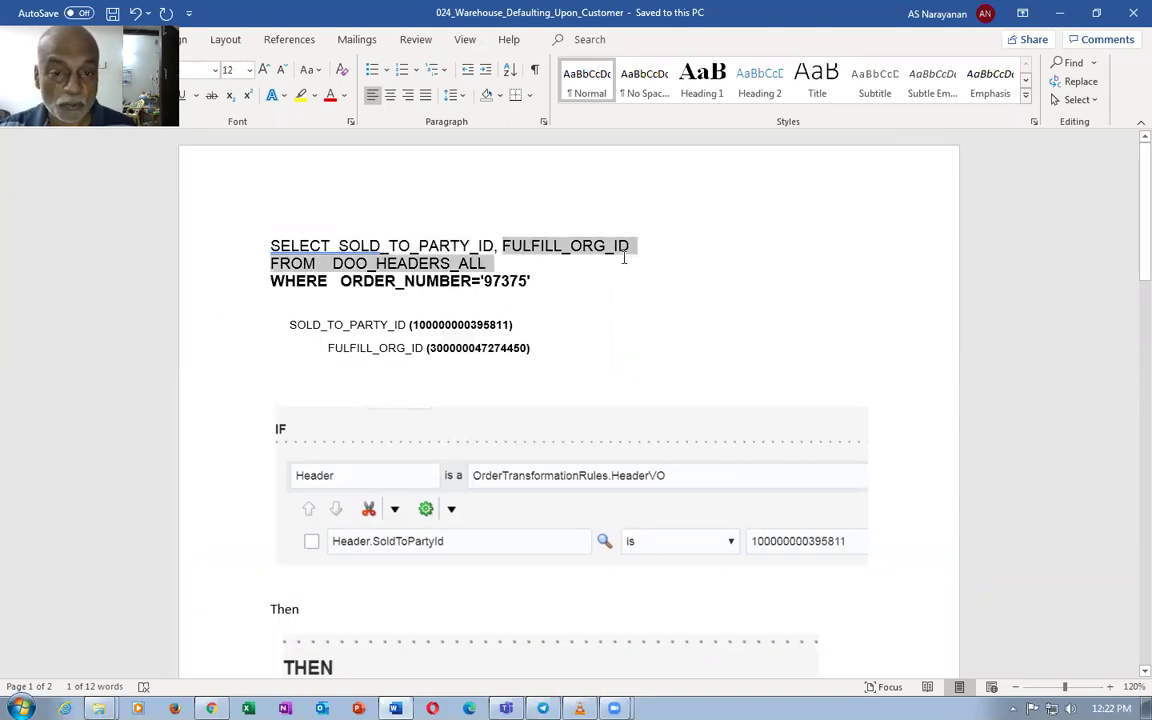
{"action": "left_click", "coordinate": [492, 358]}
{"action": "key", "text": "alt+Tab"}
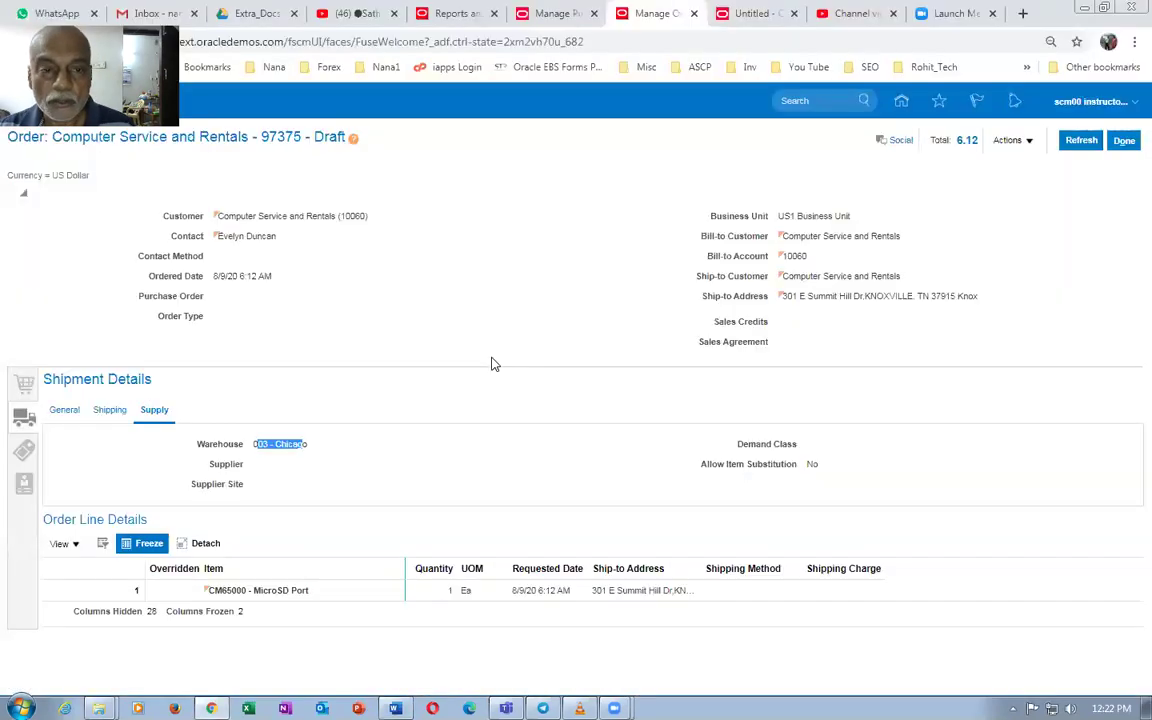
Return to the data model and confirm the test1 SQL data set
{"action": "left_click", "coordinate": [752, 13]}
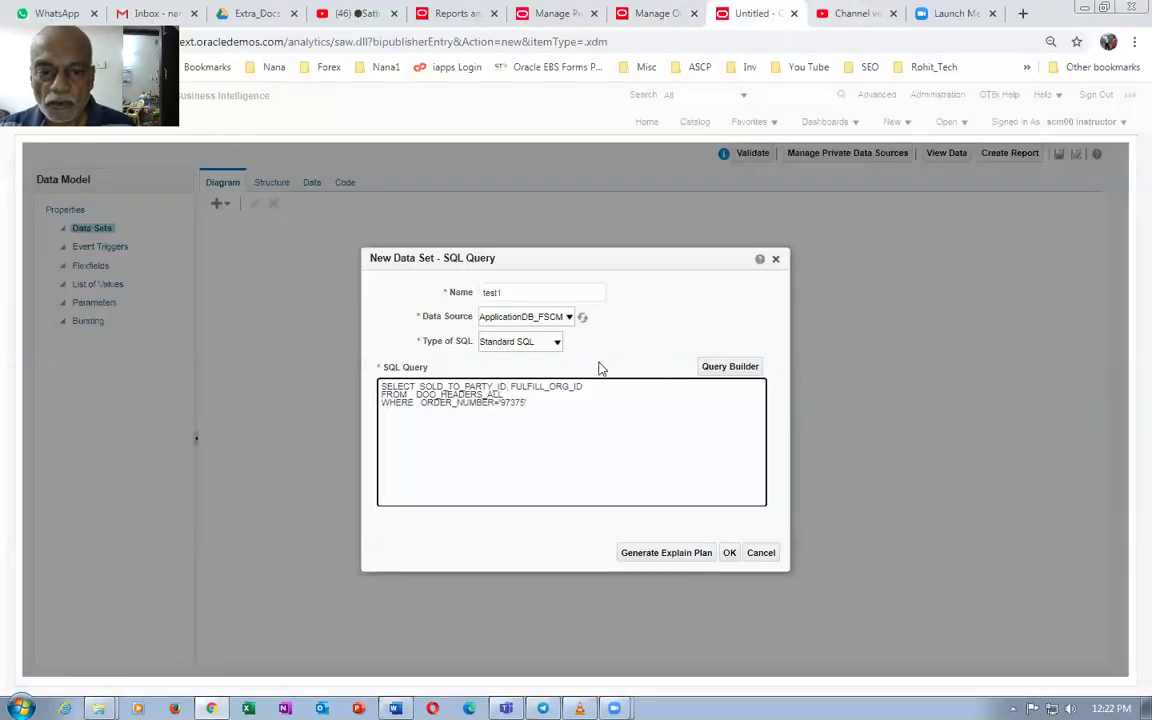
{"action": "left_click", "coordinate": [730, 553]}
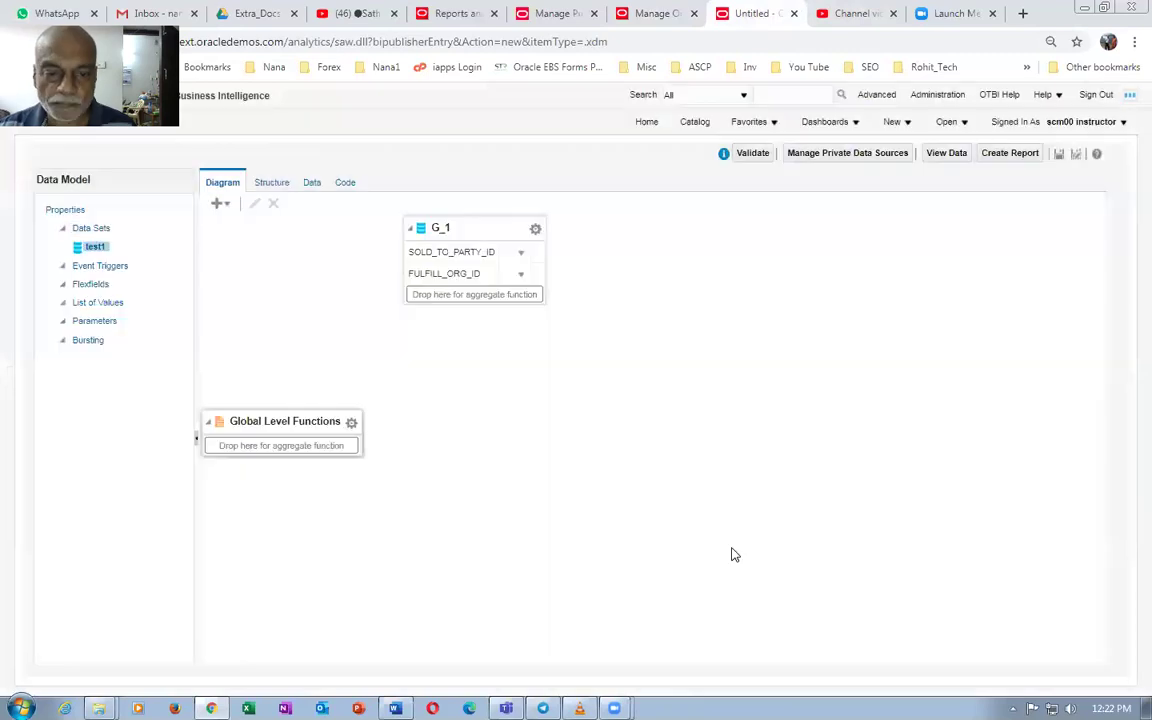
View the data returned by the test1 data set and compare its IDs with those in the Word document
{"action": "left_click", "coordinate": [465, 253]}
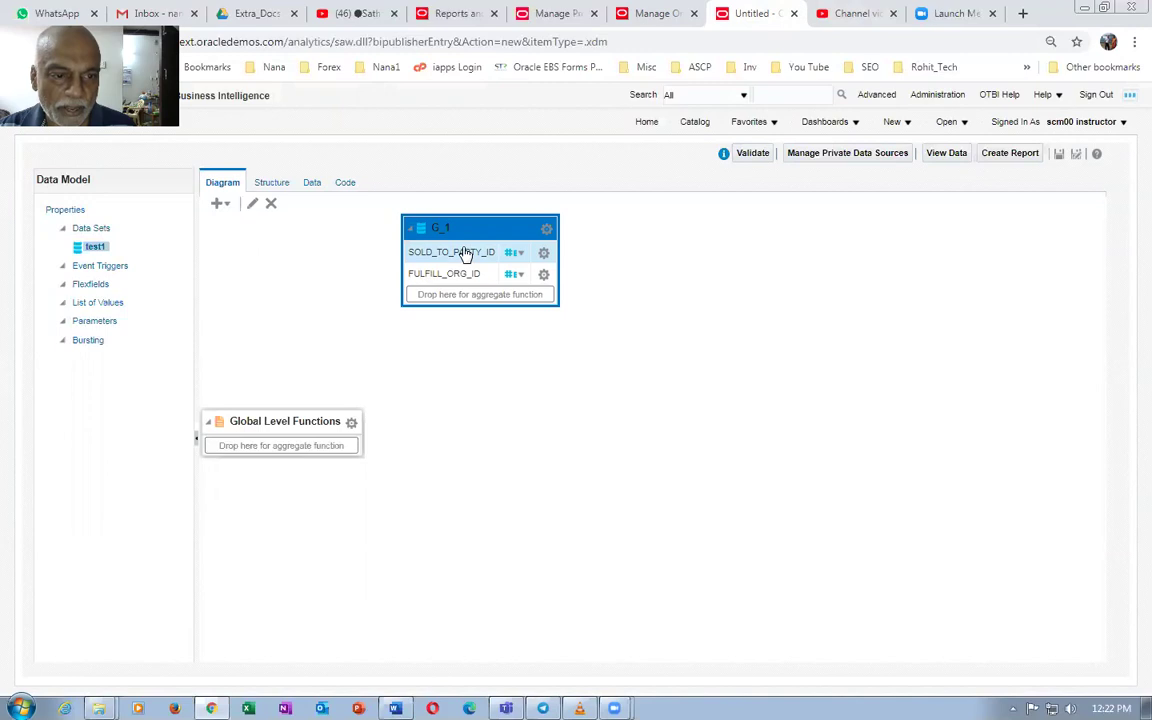
{"action": "left_click", "coordinate": [310, 185]}
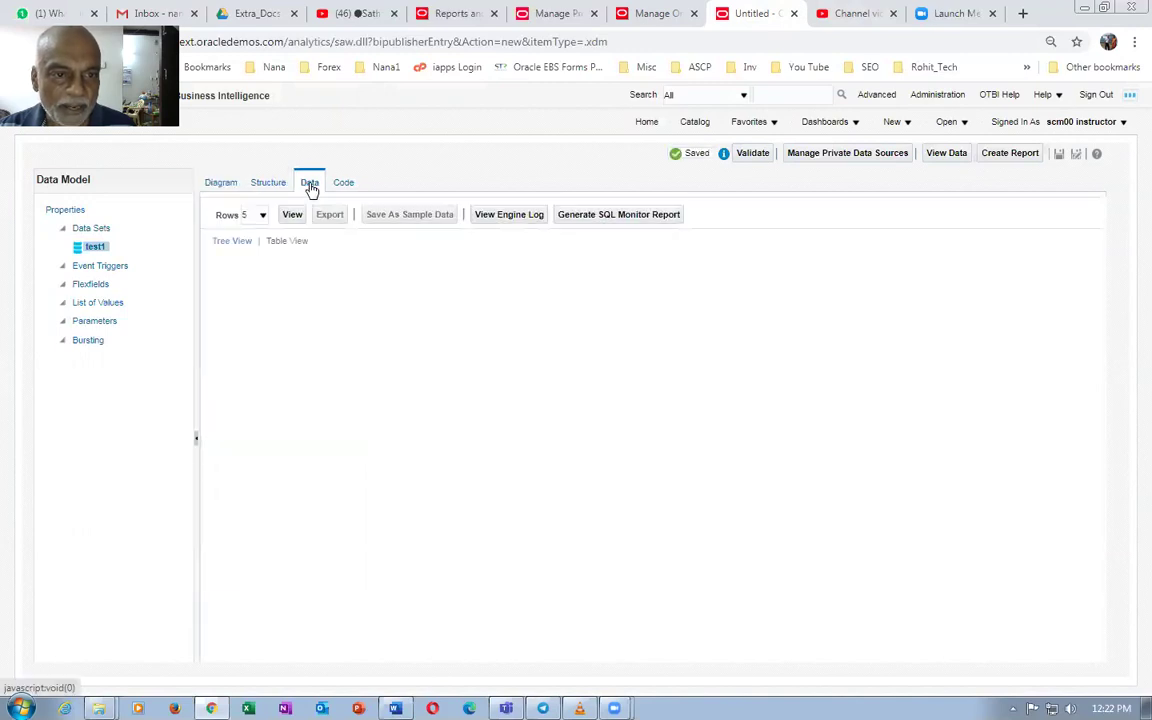
{"action": "left_click", "coordinate": [292, 214]}
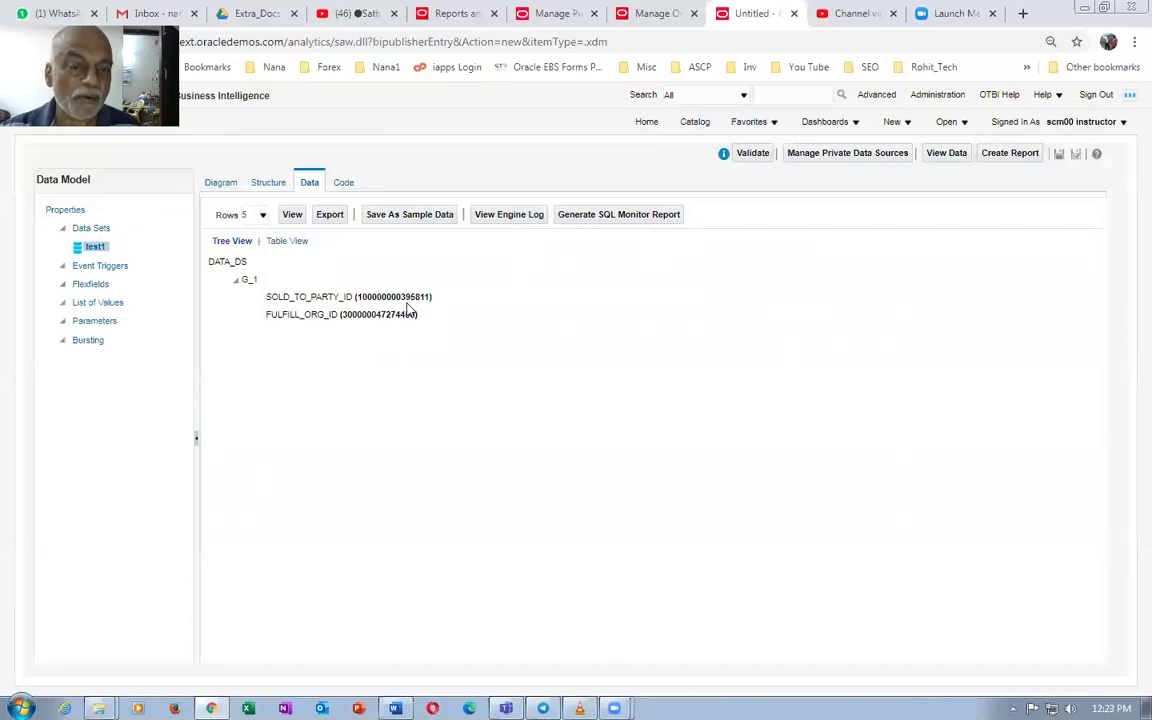
{"action": "key", "text": "alt+Tab"}
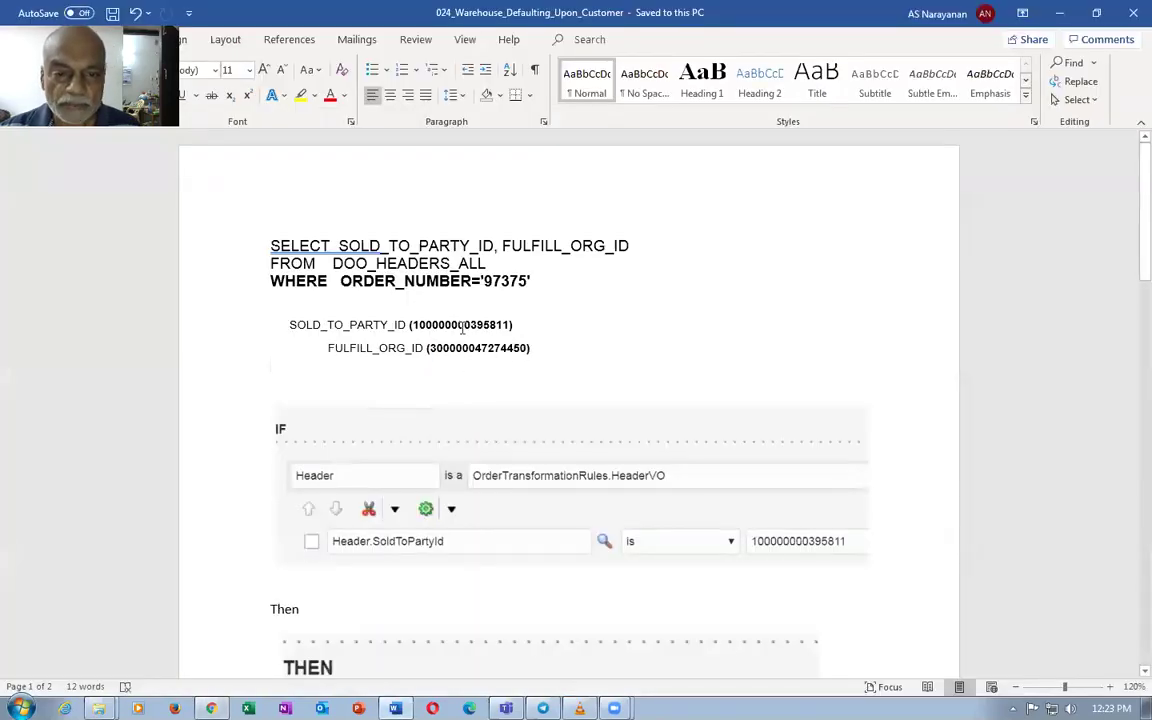
Compare the sold-to party and fulfillment organization IDs in the data model output with the SQL statement and IDs in the Word document
{"action": "key", "text": "alt+Tab"}
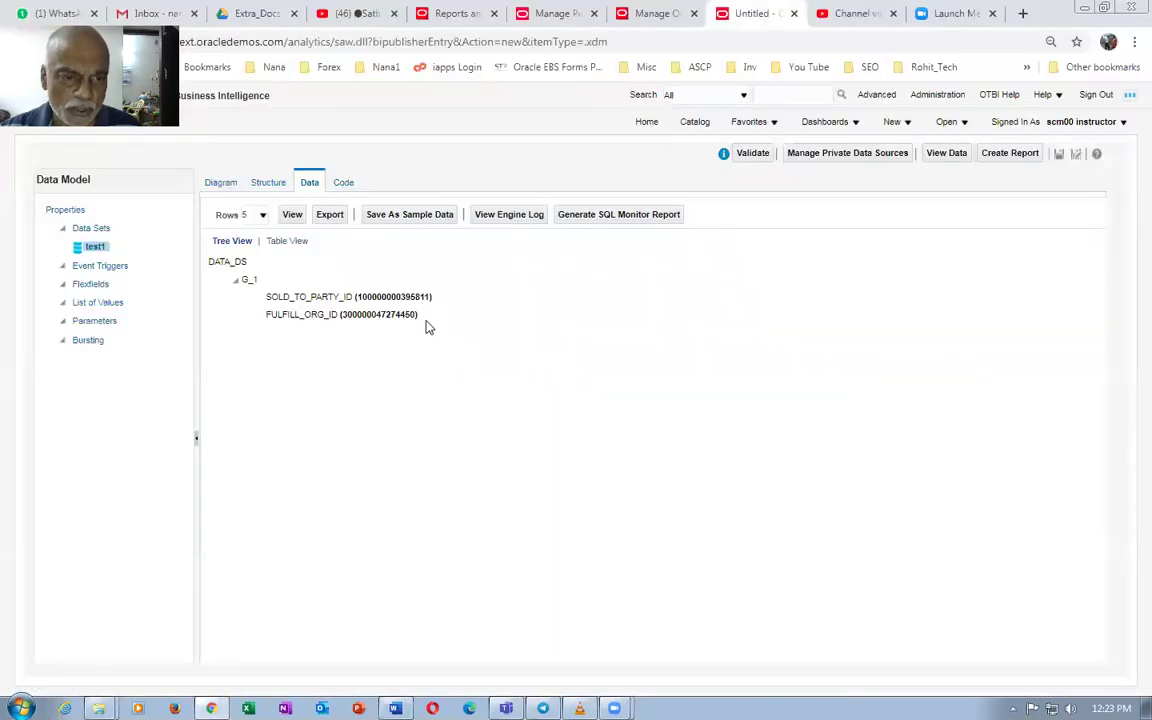
{"action": "key", "text": "alt+Tab"}
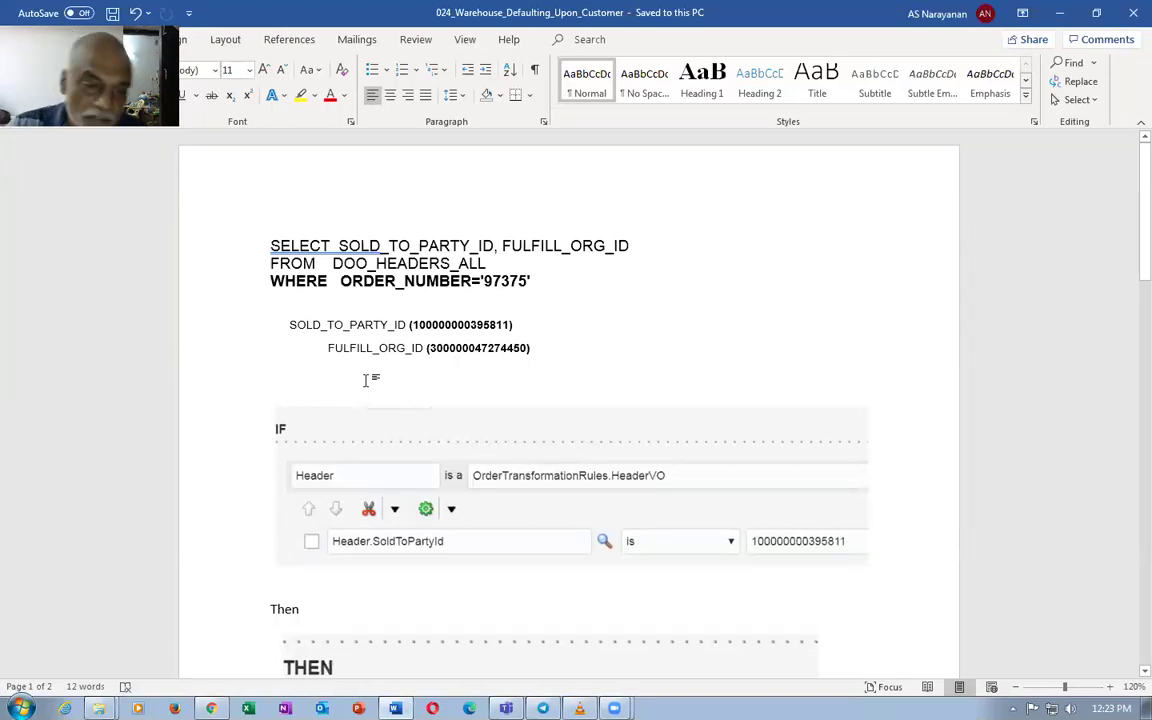
{"action": "left_click", "coordinate": [342, 324]}
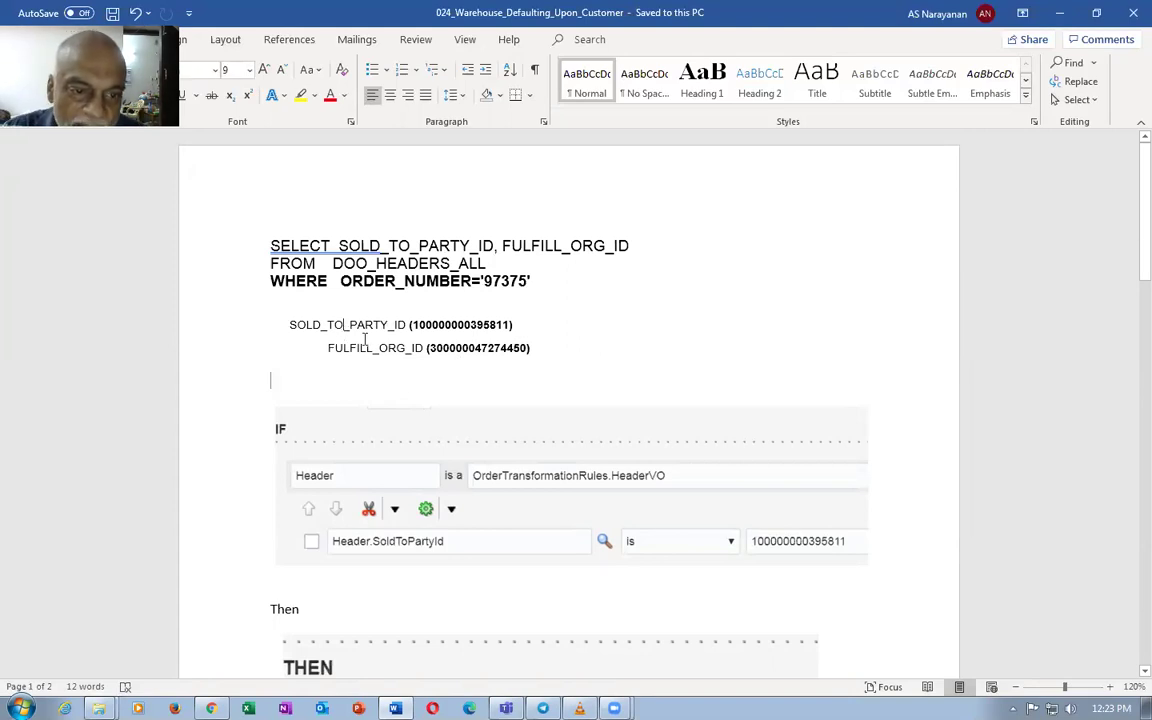
{"action": "left_click_drag", "start_coordinate": [224, 249], "coordinate": [217, 281]}
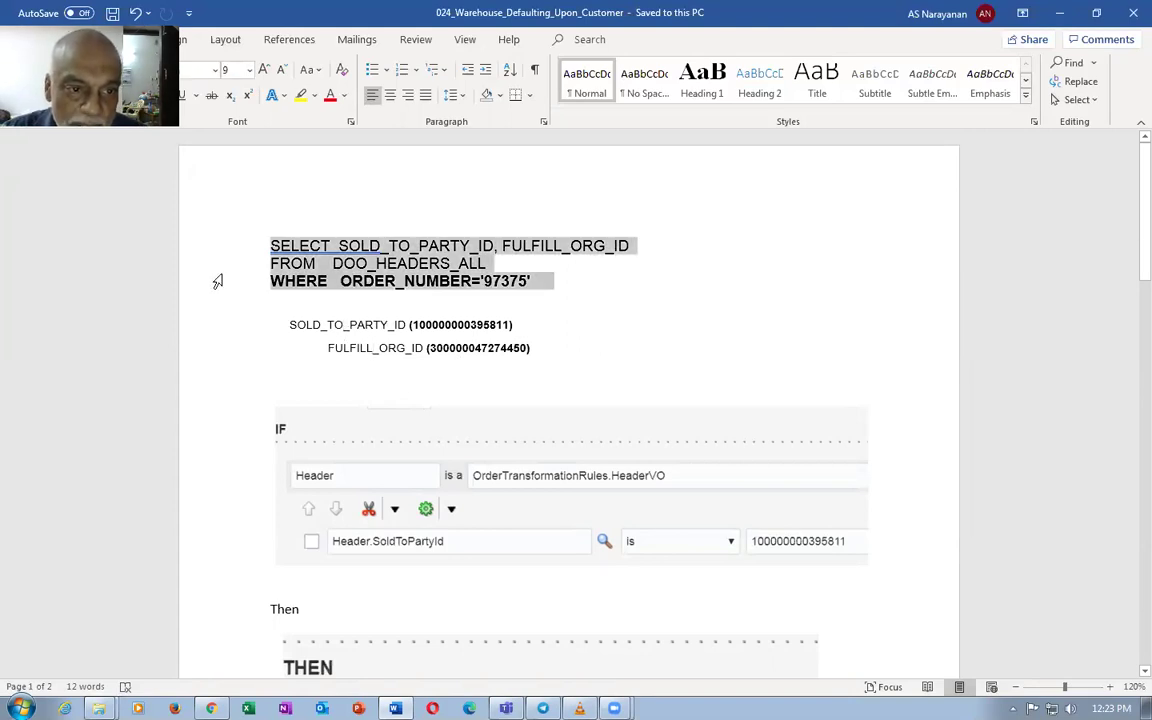
{"action": "left_click", "coordinate": [439, 383]}
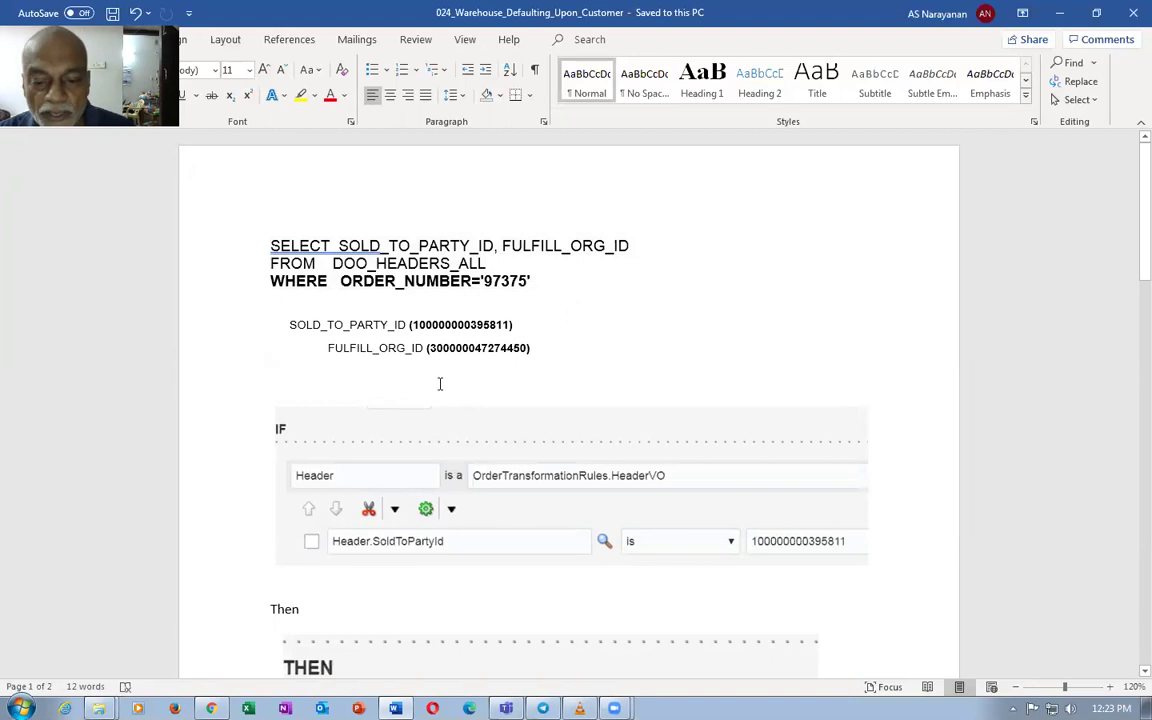
Close the untitled data model without saving it and reopen the Manage Product Transformation Rules task from the setup search
{"action": "key", "text": "alt+Tab"}
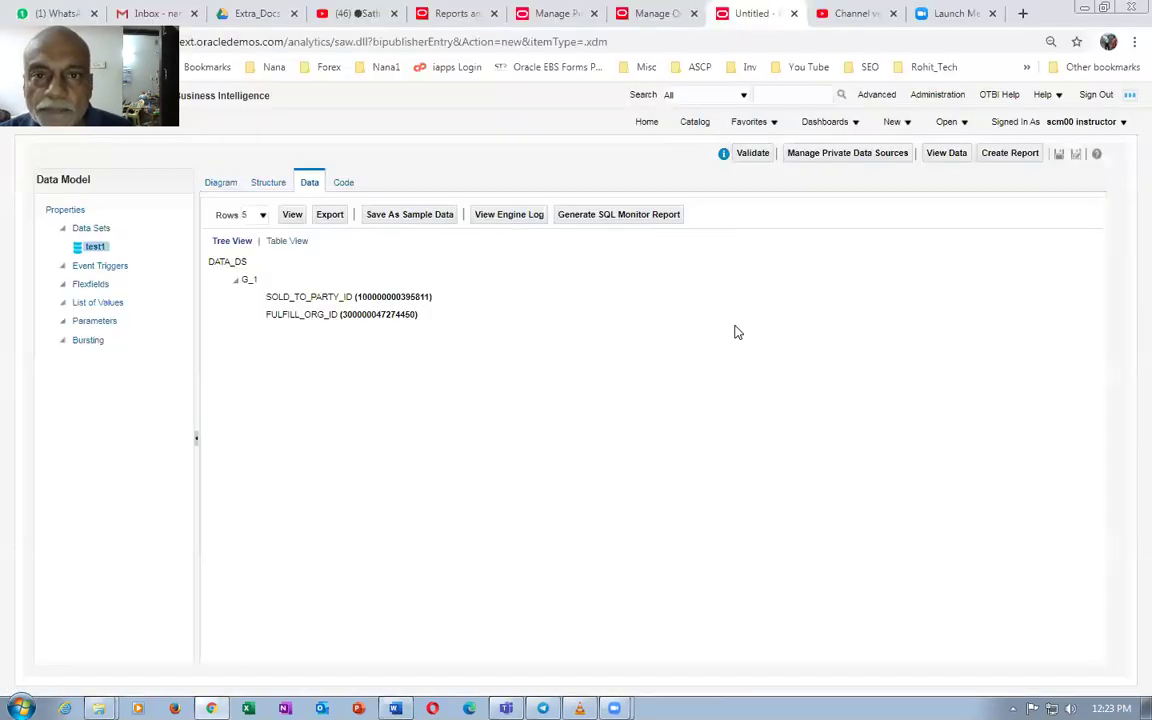
{"action": "left_click", "coordinate": [793, 13]}
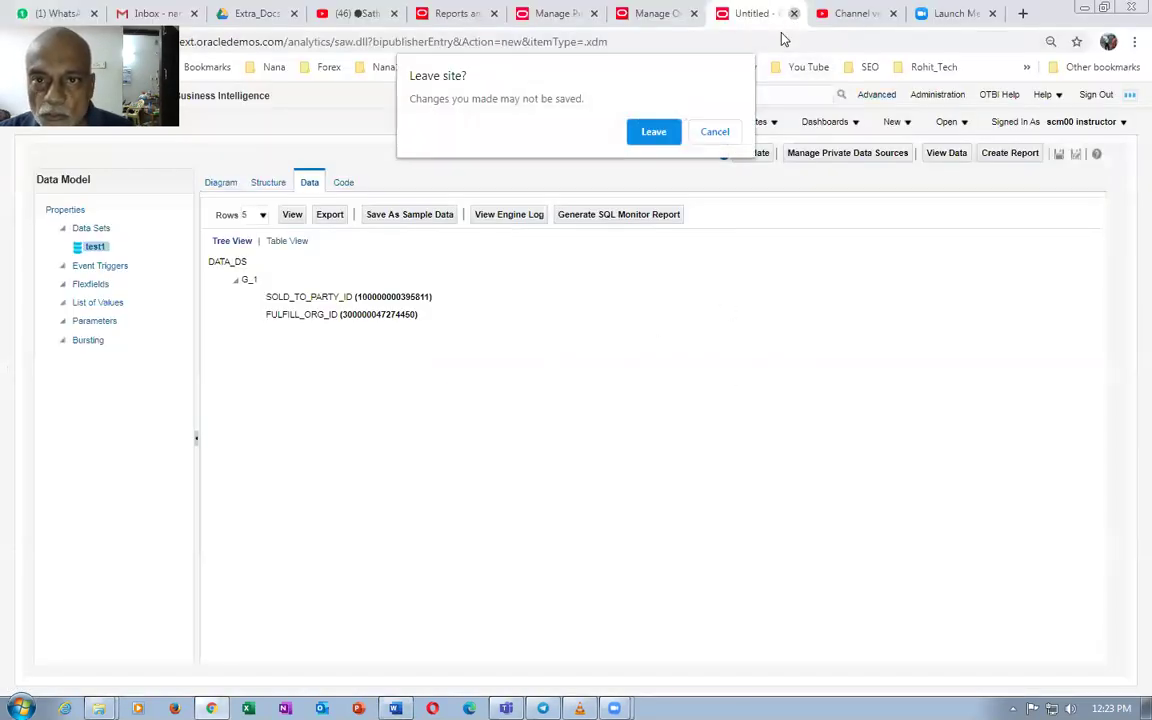
{"action": "key", "text": "Return"}
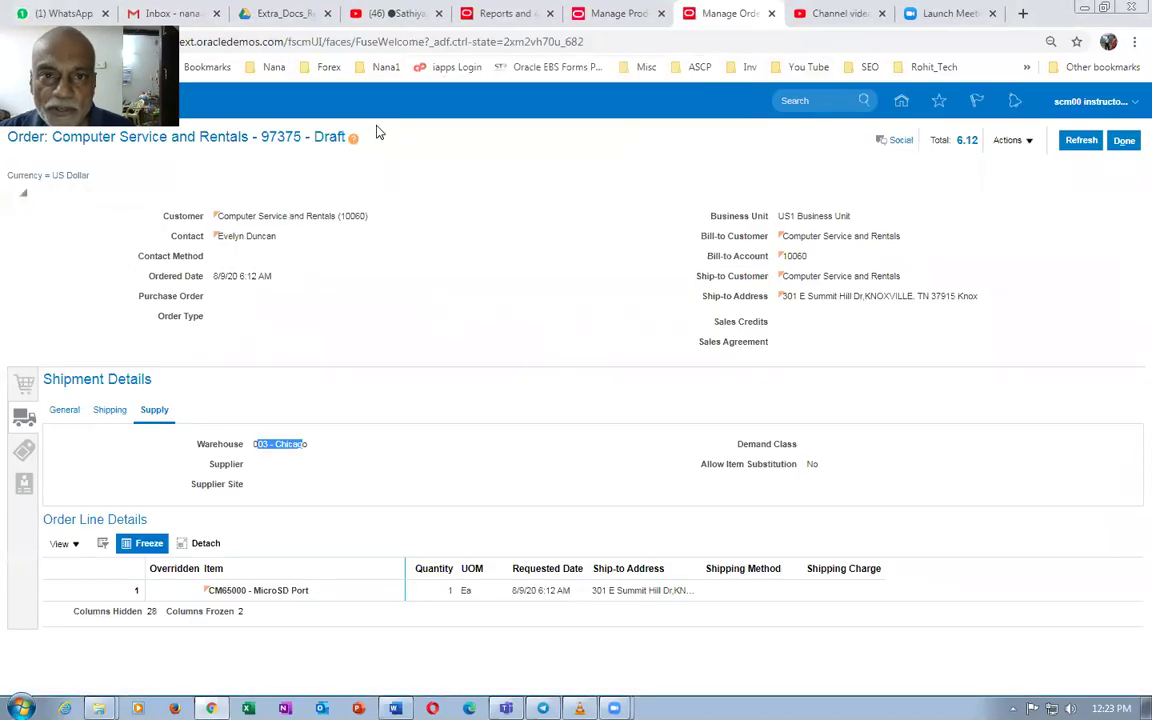
{"action": "left_click", "coordinate": [617, 13]}
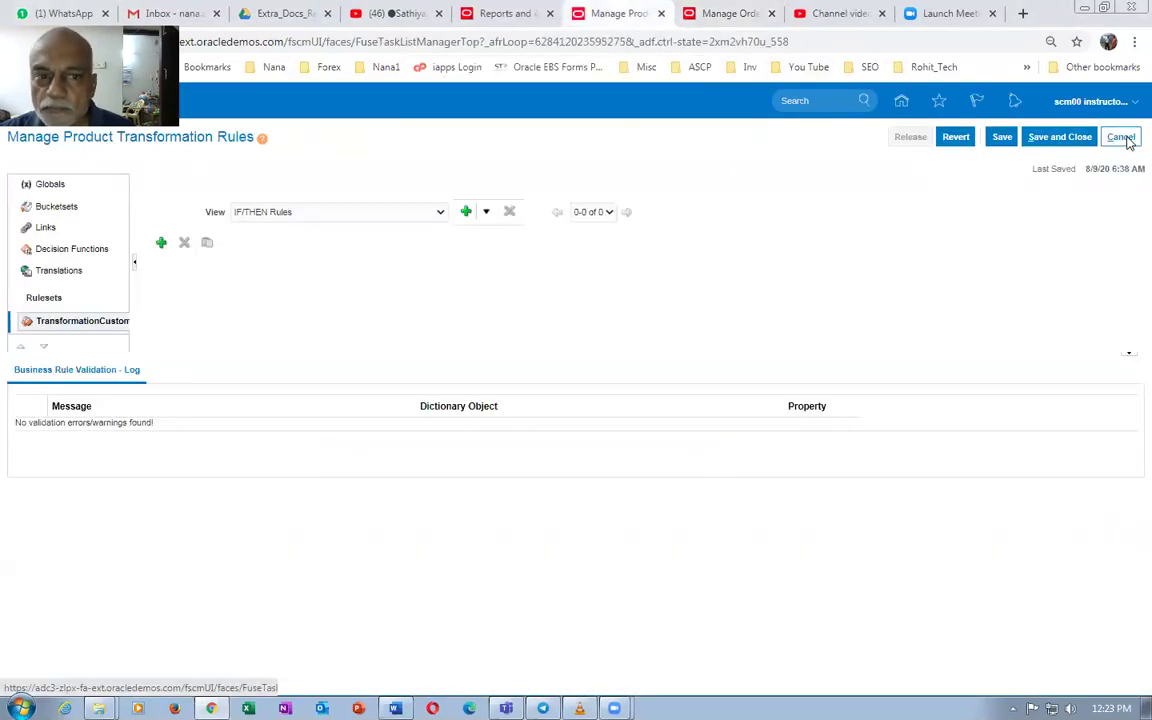
{"action": "left_click", "coordinate": [1128, 138]}
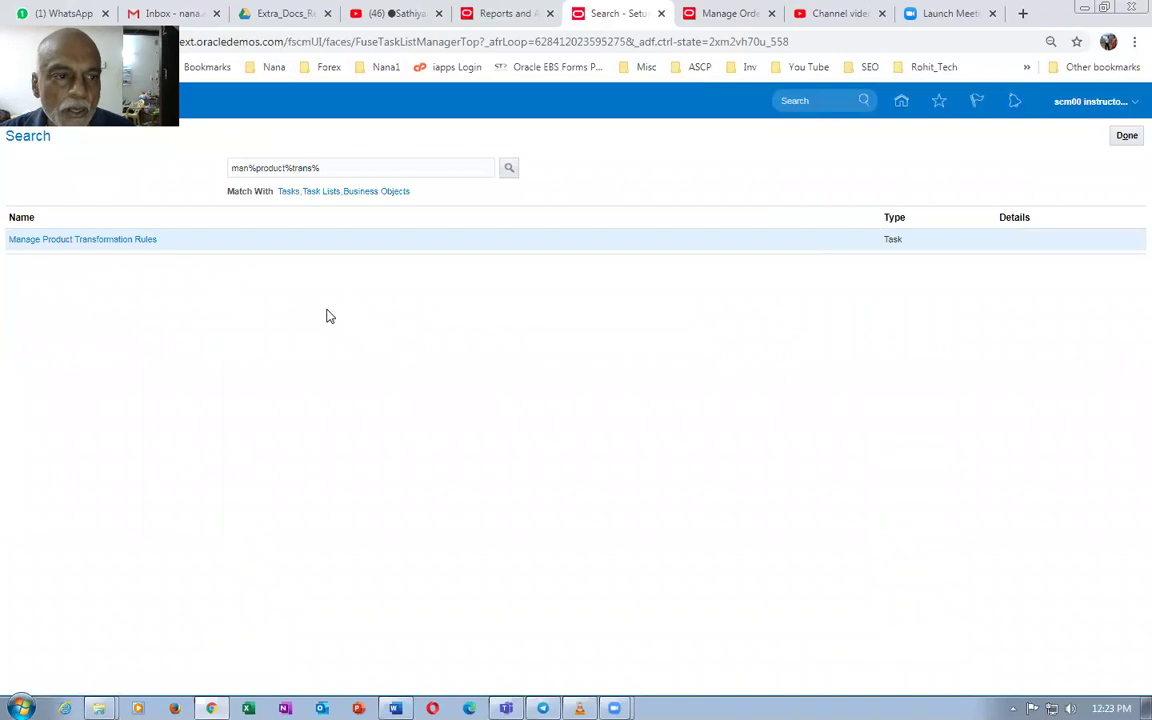
{"action": "left_click", "coordinate": [77, 242]}
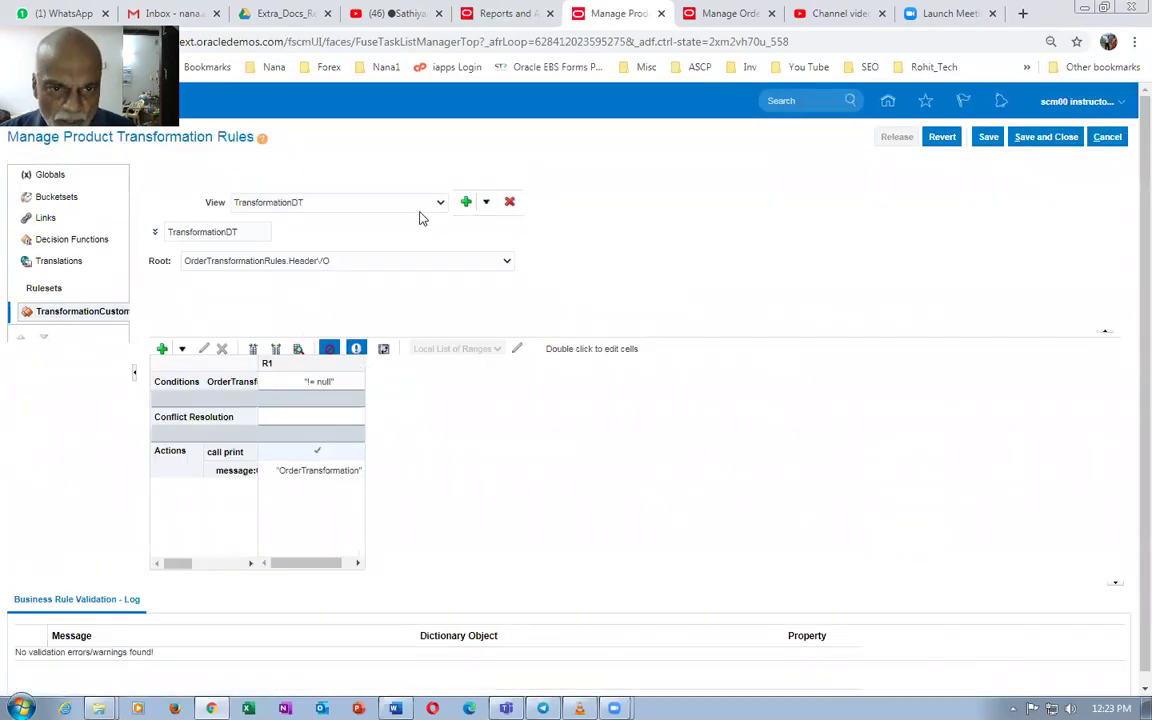
Add an IF/THEN rule to the transformation ruleset and name it "Wartehouse upon Customer"
{"action": "left_click", "coordinate": [486, 202]}
{"action": "left_click", "coordinate": [492, 224]}
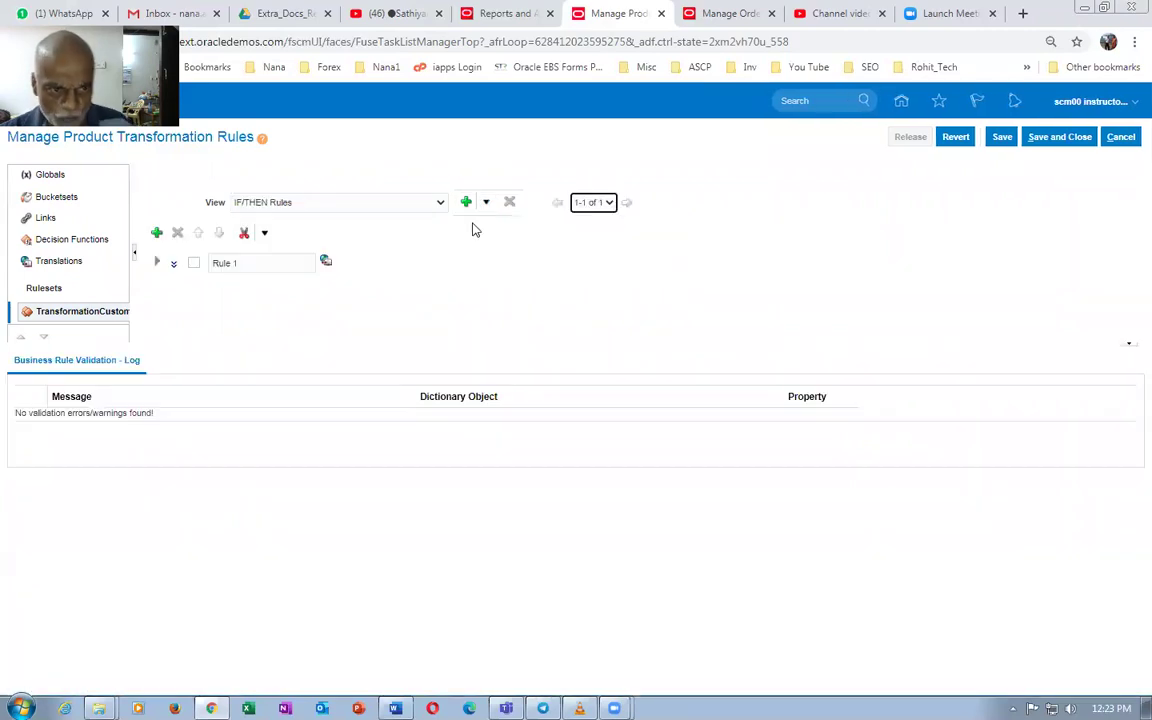
{"action": "left_click", "coordinate": [251, 268]}
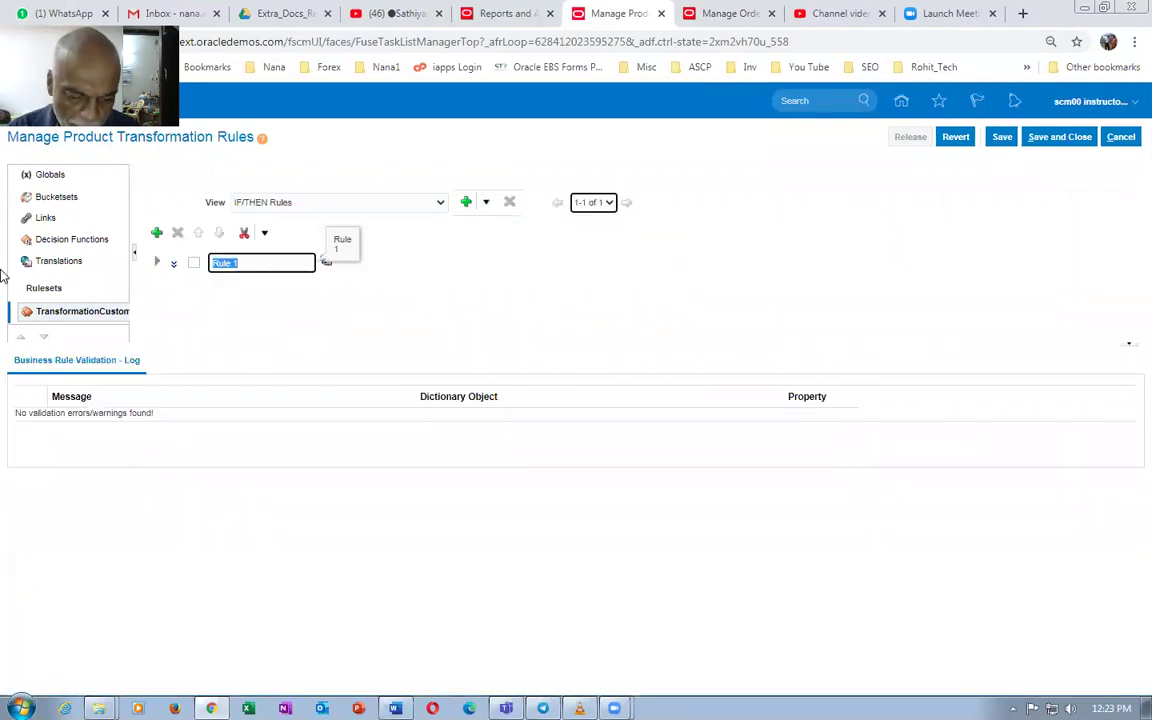
{"action": "type", "text": "Wareh"}
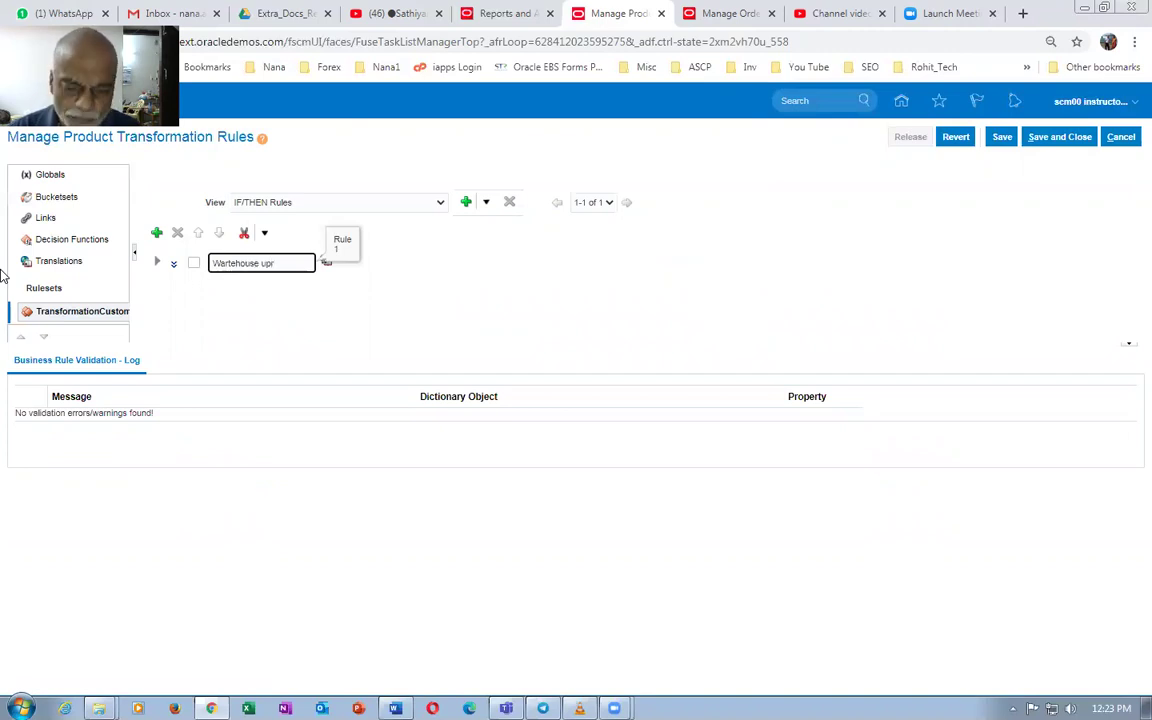
{"action": "type", "text": "ouse upon Customer"}
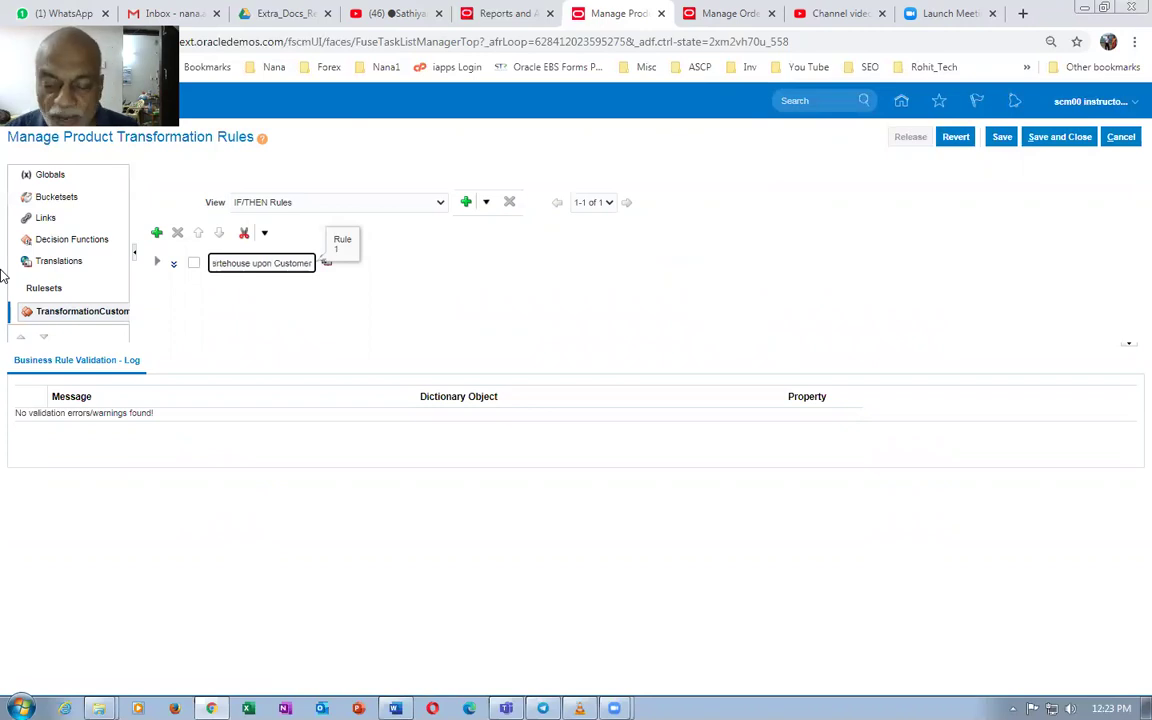
{"action": "left_click", "coordinate": [3, 277]}
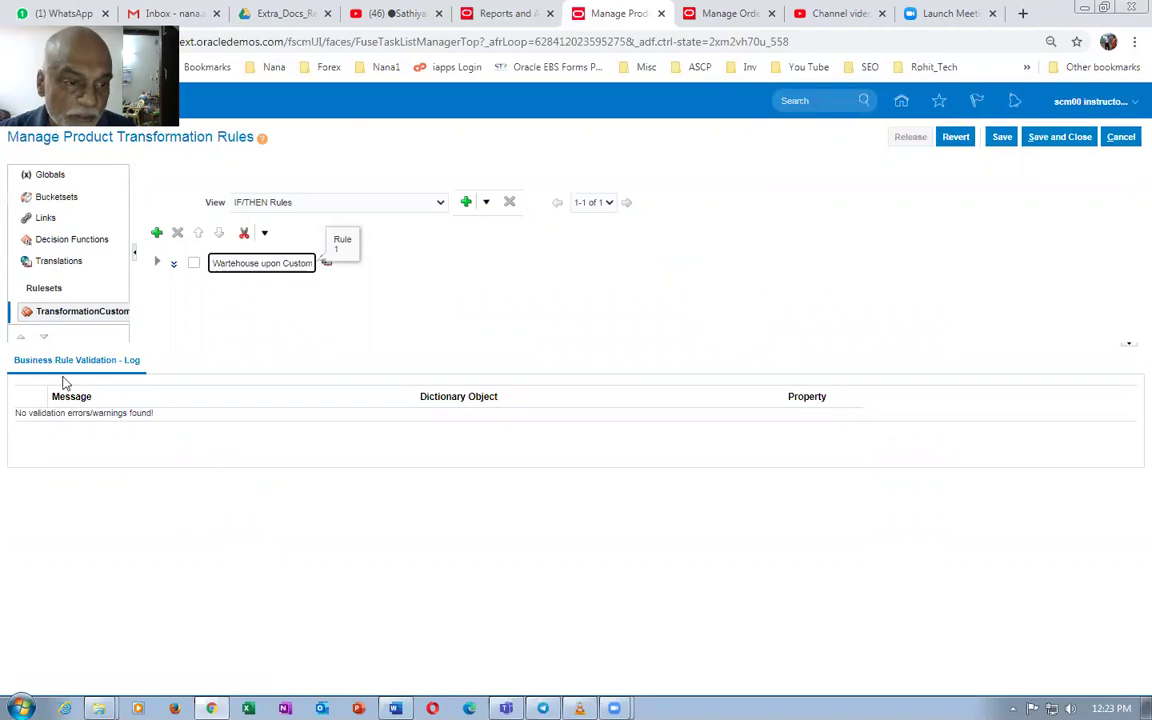
Select and expand the new rule, show its advanced settings, and enable Advanced Mode
{"action": "left_click", "coordinate": [193, 263]}
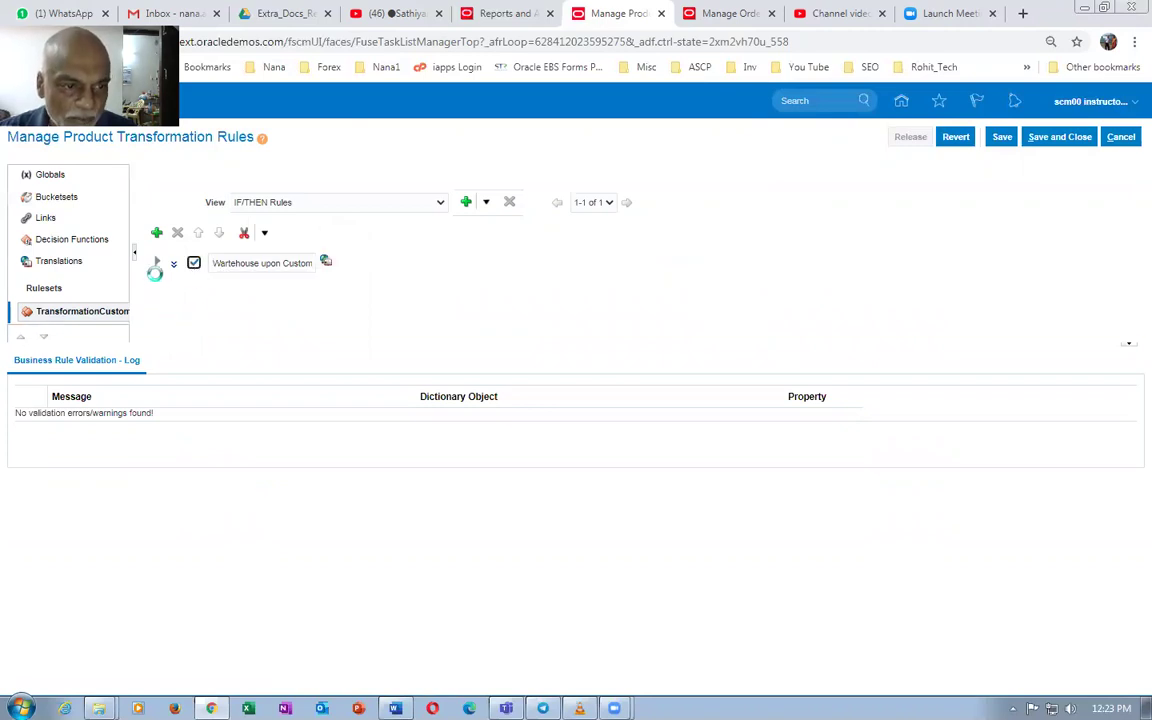
{"action": "left_click", "coordinate": [157, 264]}
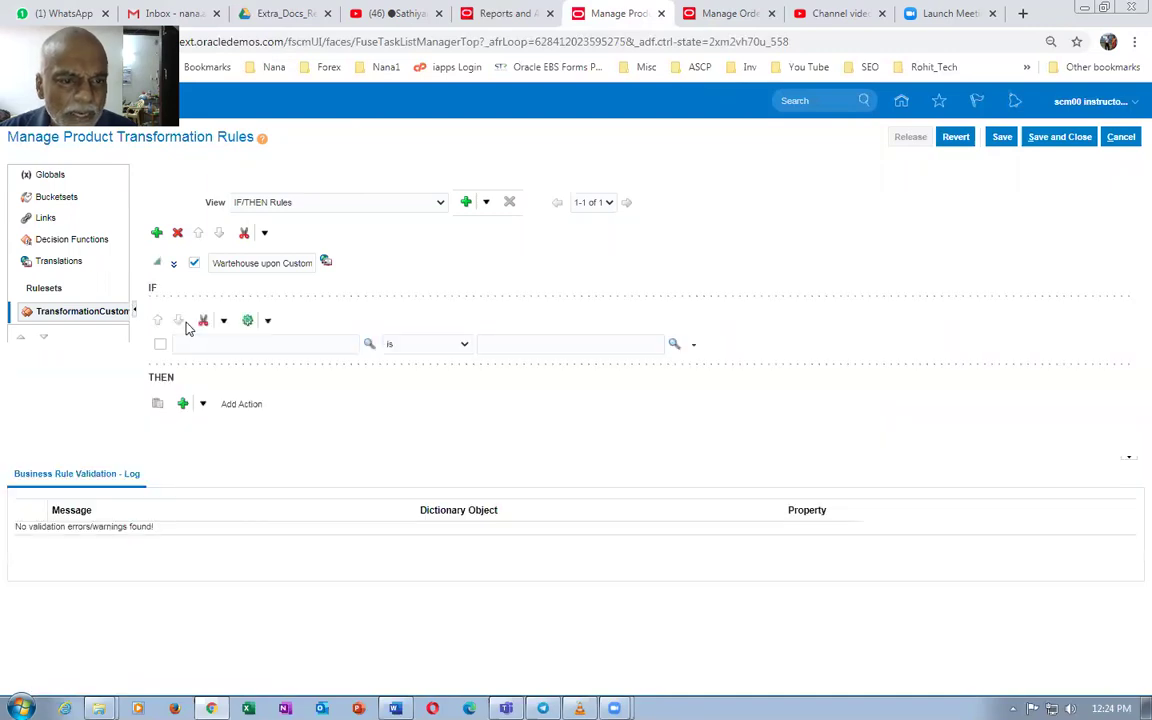
{"action": "left_click", "coordinate": [174, 266]}
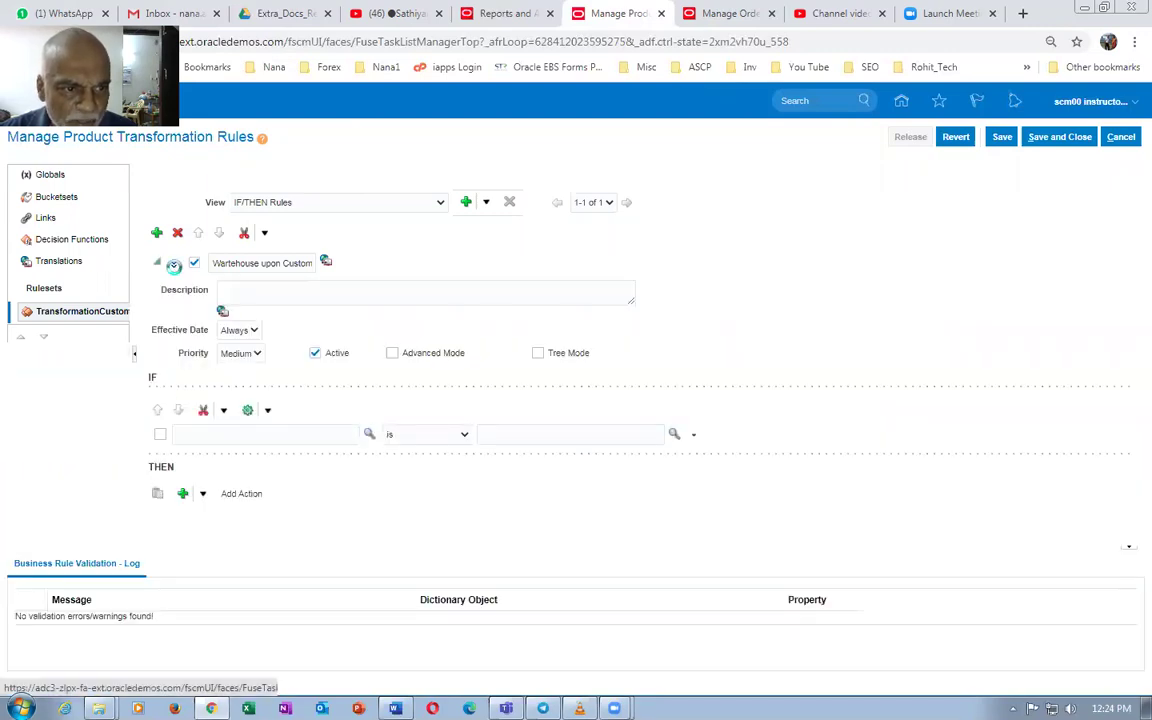
{"action": "left_click", "coordinate": [393, 357]}
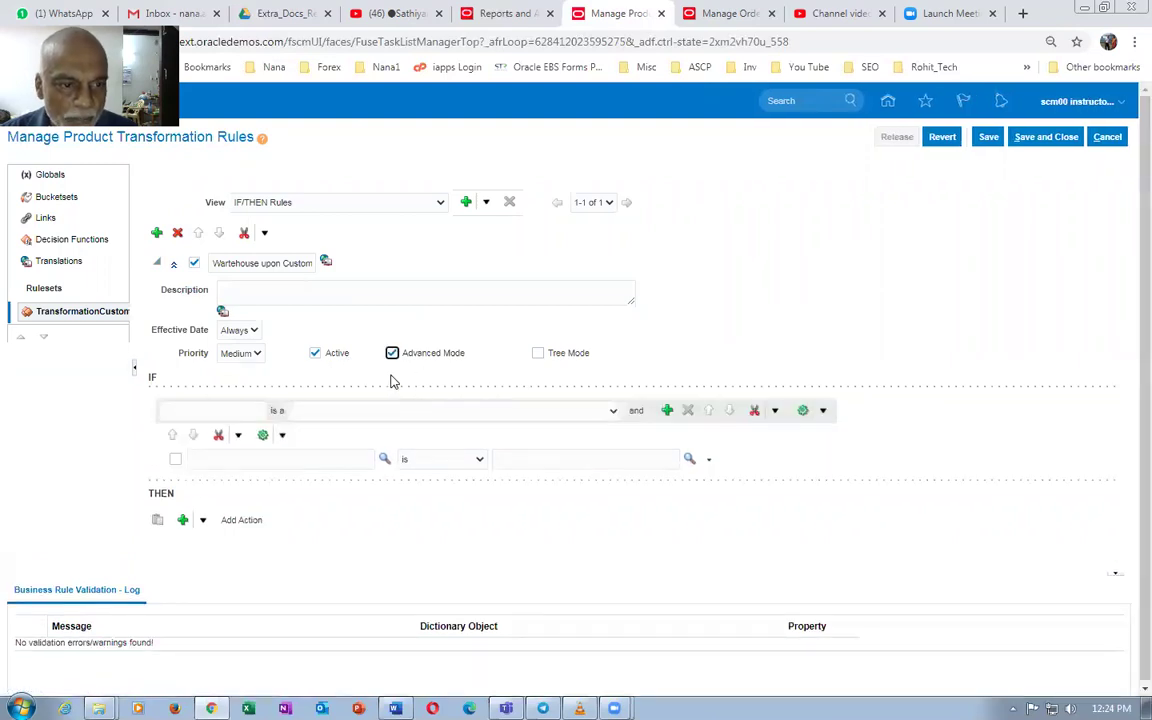
Define the rule's IF pattern as Header is a OrderTransformationRules.HeaderVO, following the example in the Word document
{"action": "left_click", "coordinate": [233, 405]}
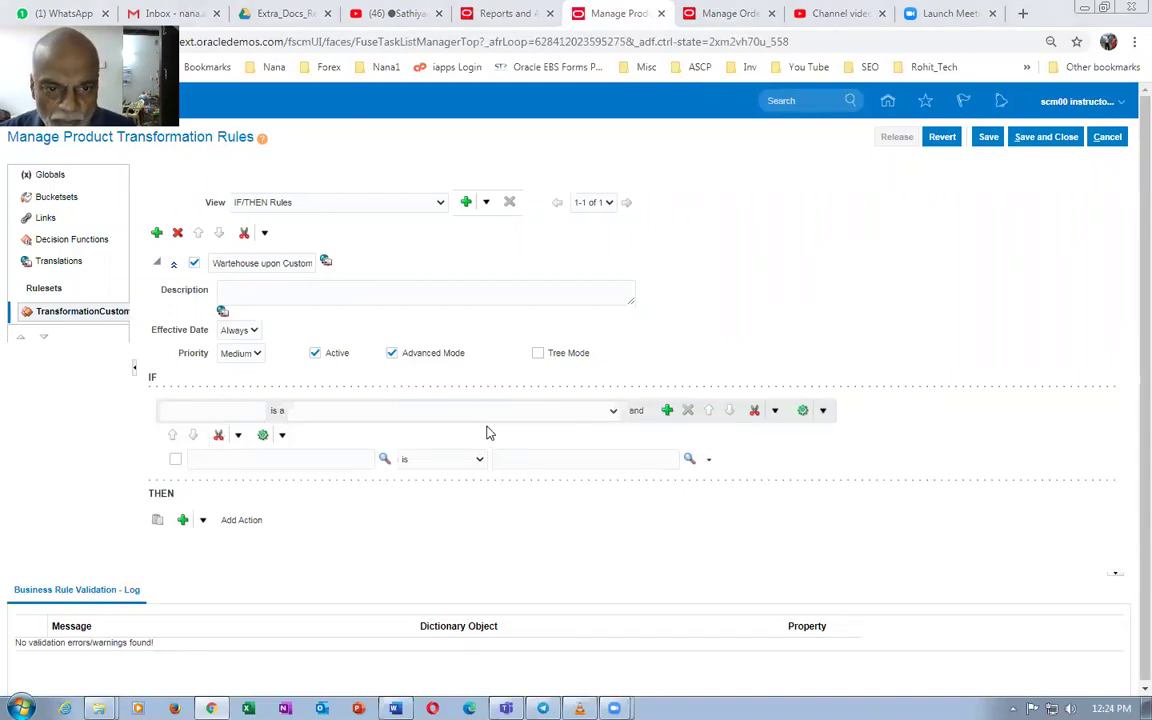
{"action": "key", "text": "alt+Tab"}
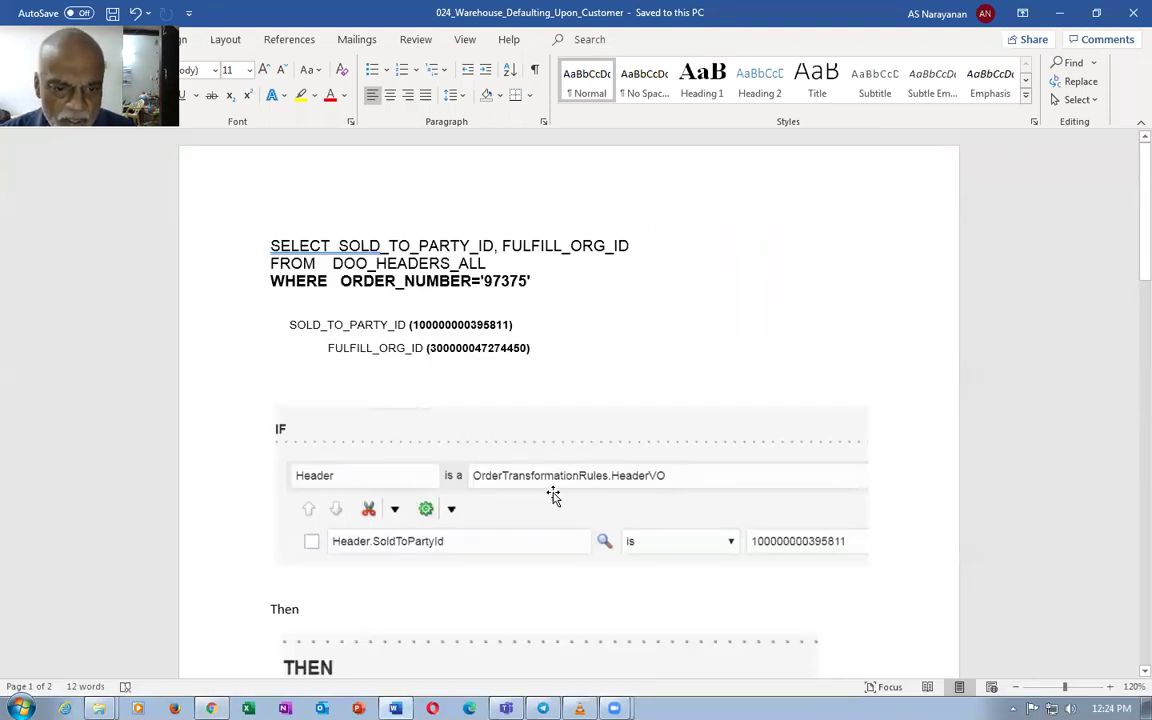
{"action": "key", "text": "alt+Tab"}
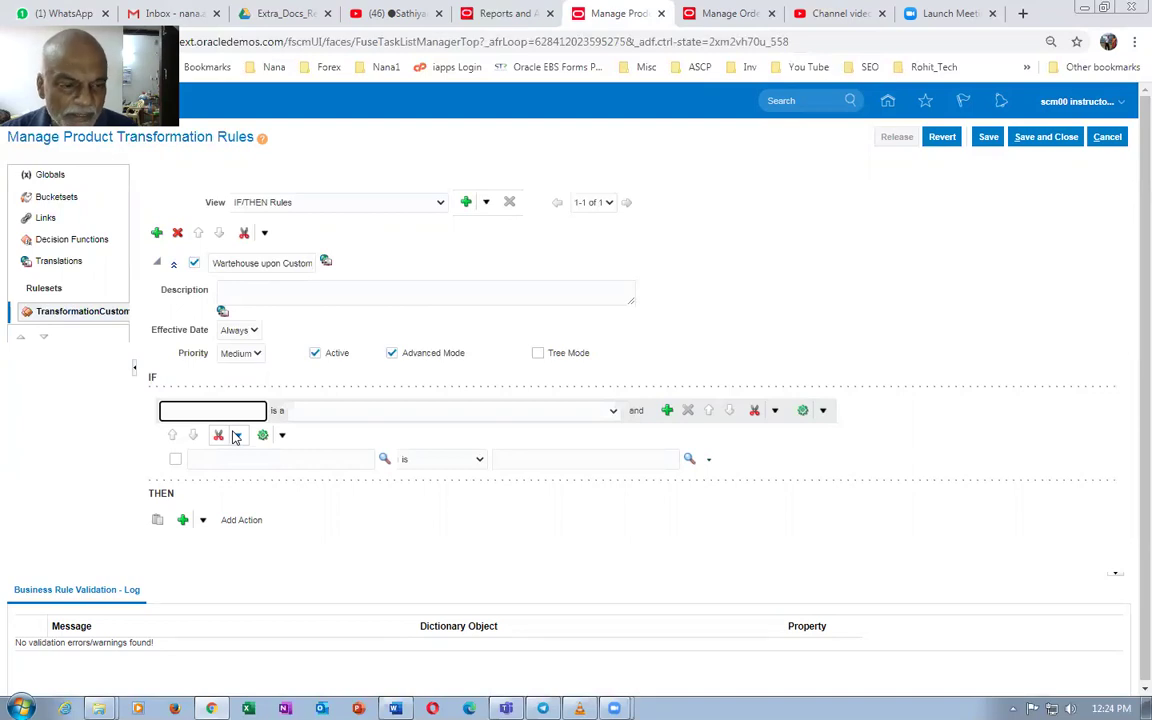
{"action": "type", "text": "Header"}
{"action": "key", "text": "Tab"}
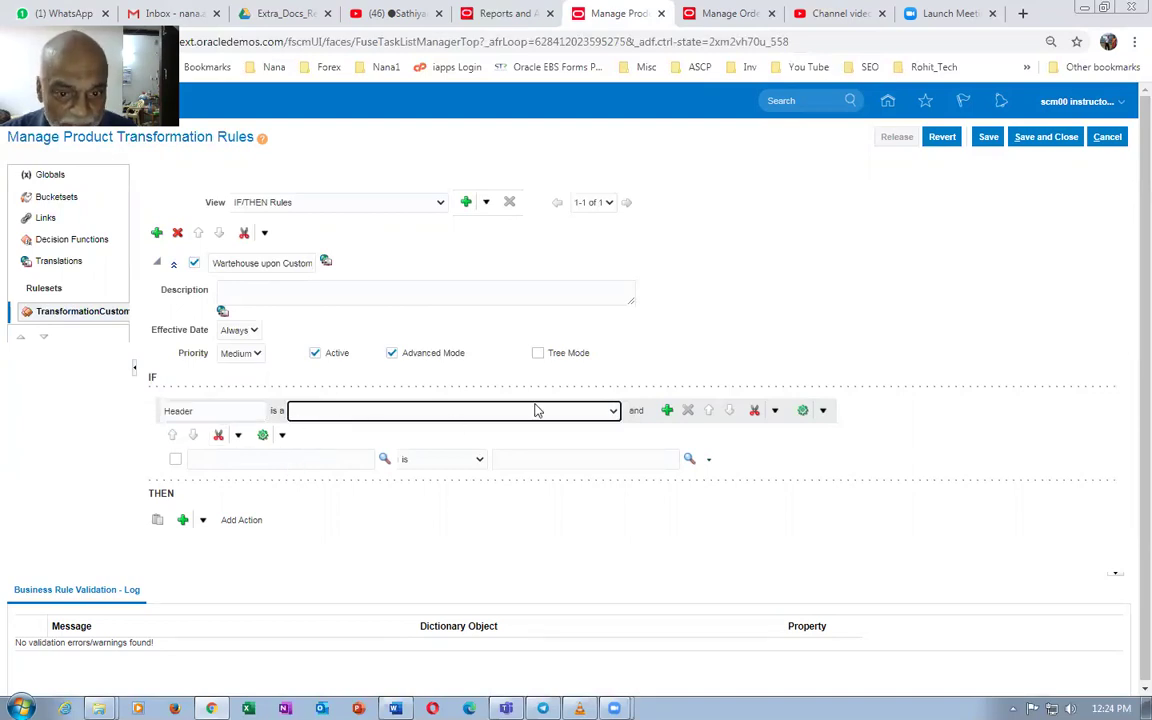
{"action": "key", "text": "alt+Tab"}
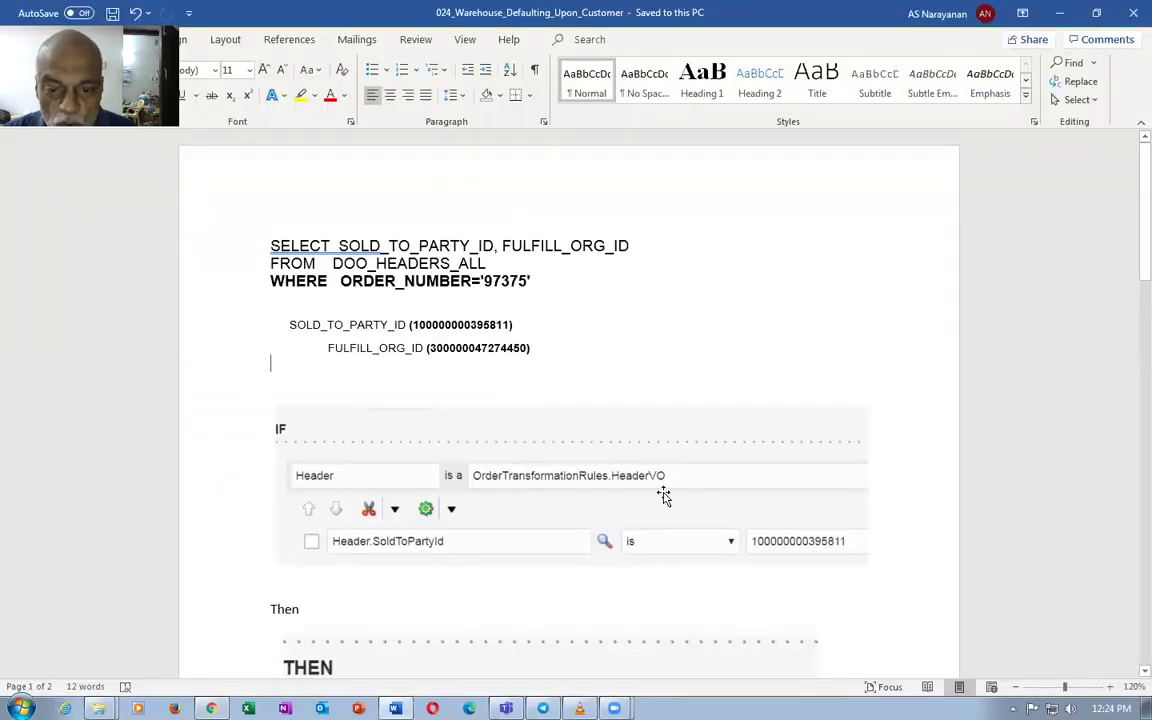
{"action": "key", "text": "alt+Tab"}
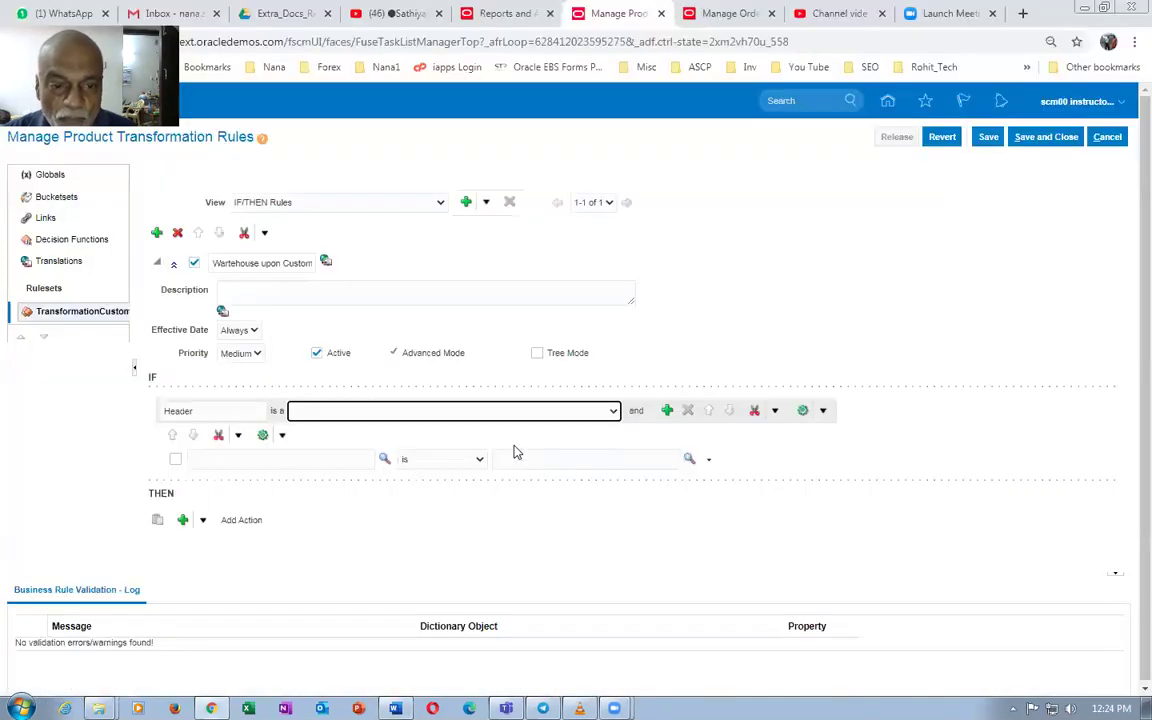
{"action": "left_click", "coordinate": [436, 412]}
{"action": "key", "text": "Down"}
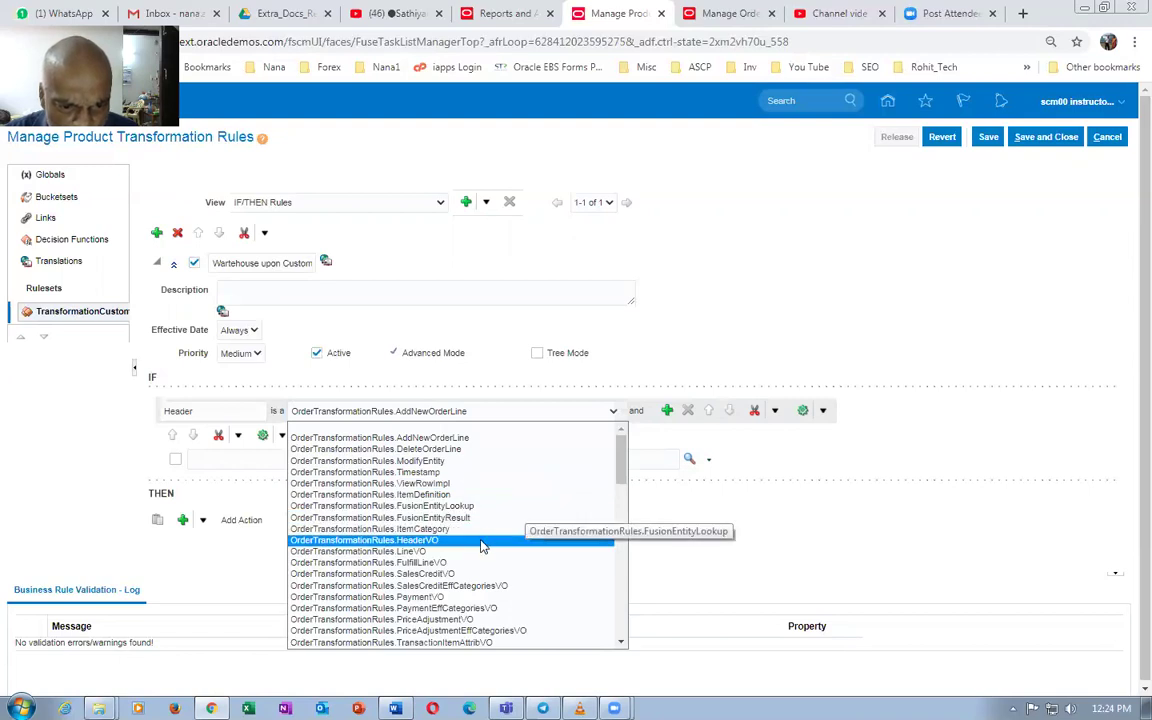
{"action": "left_click", "coordinate": [480, 541]}
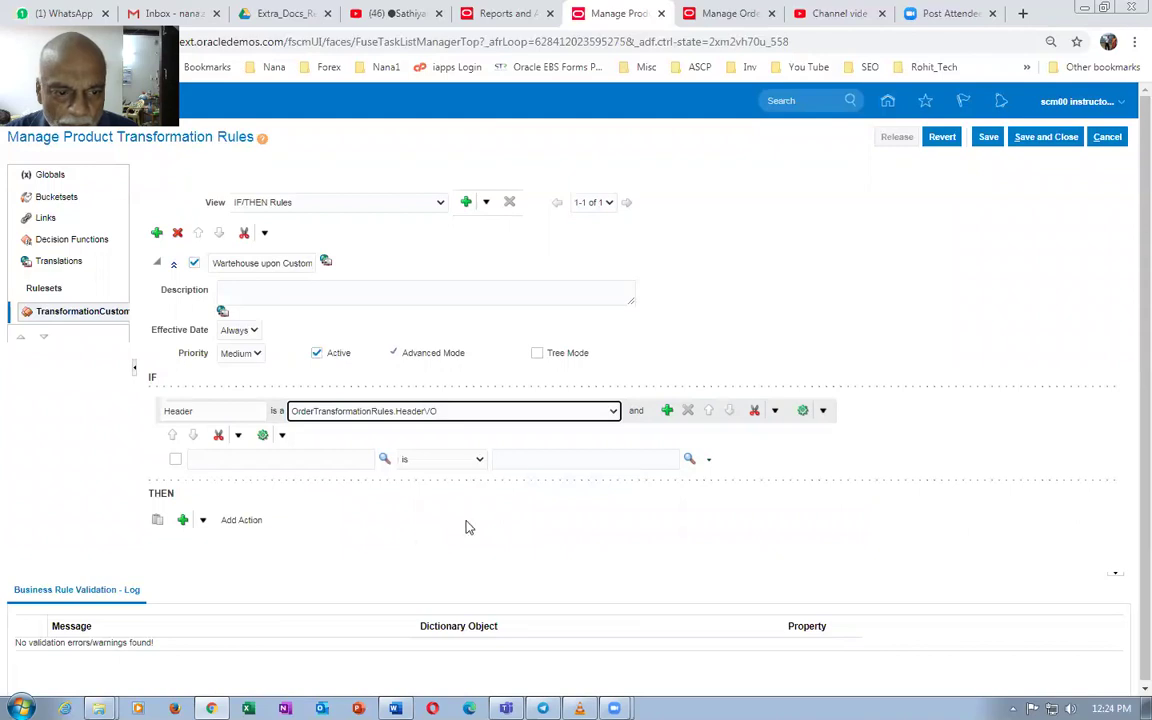
Set the left side of the rule's IF condition to Header.SoldToPartyId, following the example in the Word document
{"action": "left_click", "coordinate": [240, 460]}
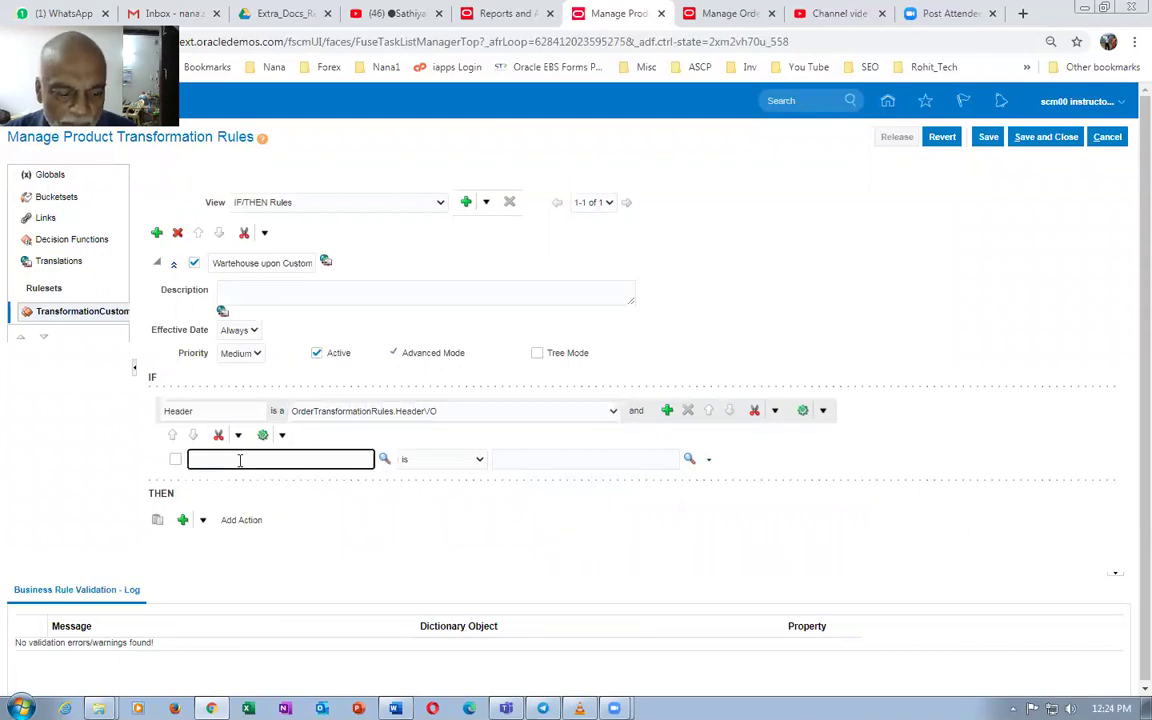
{"action": "key", "text": "alt+Tab"}
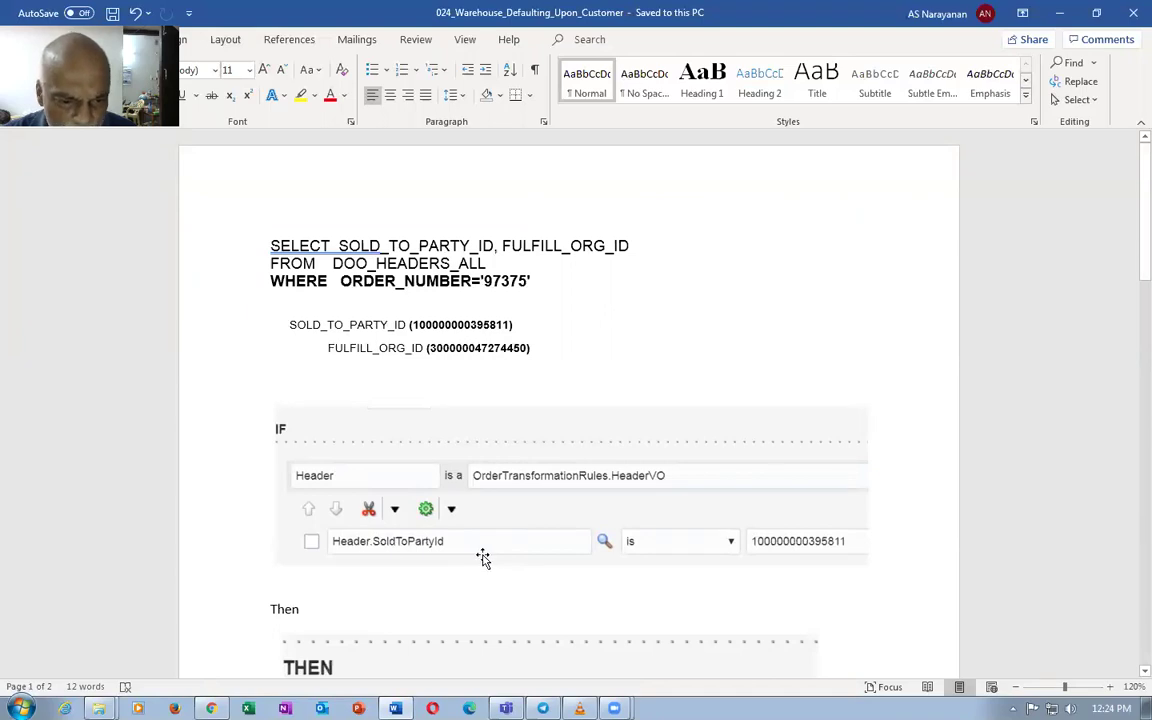
{"action": "key", "text": "alt+Tab"}
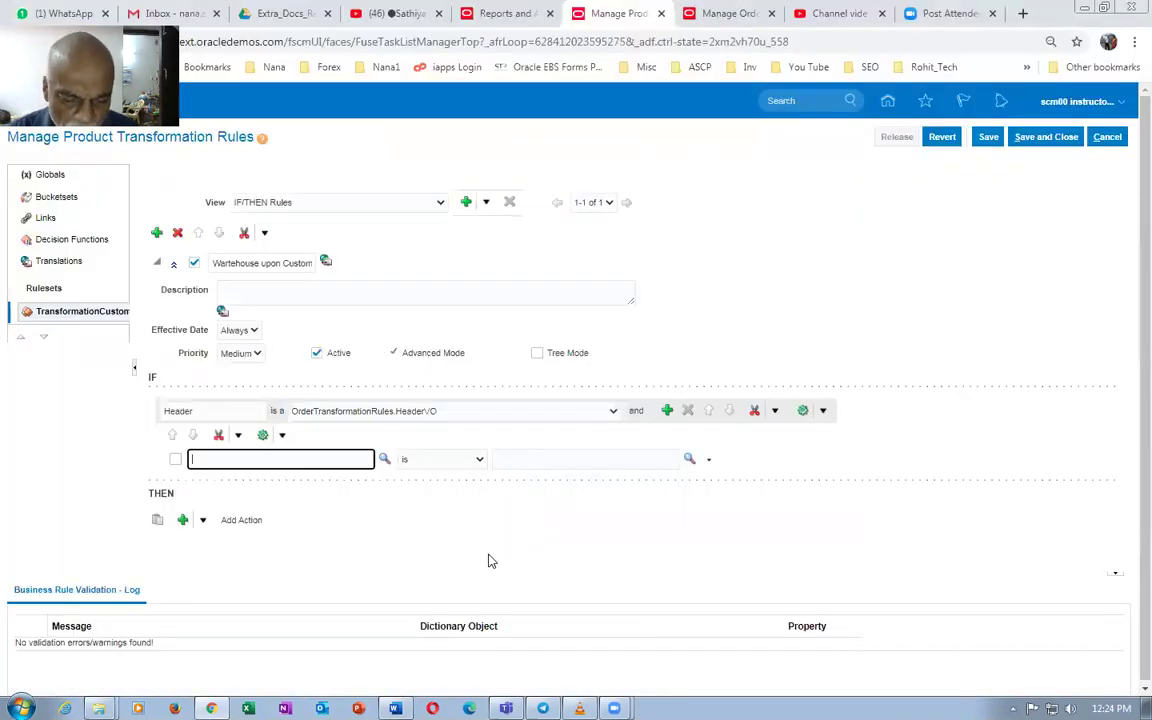
{"action": "type", "text": "Header."}
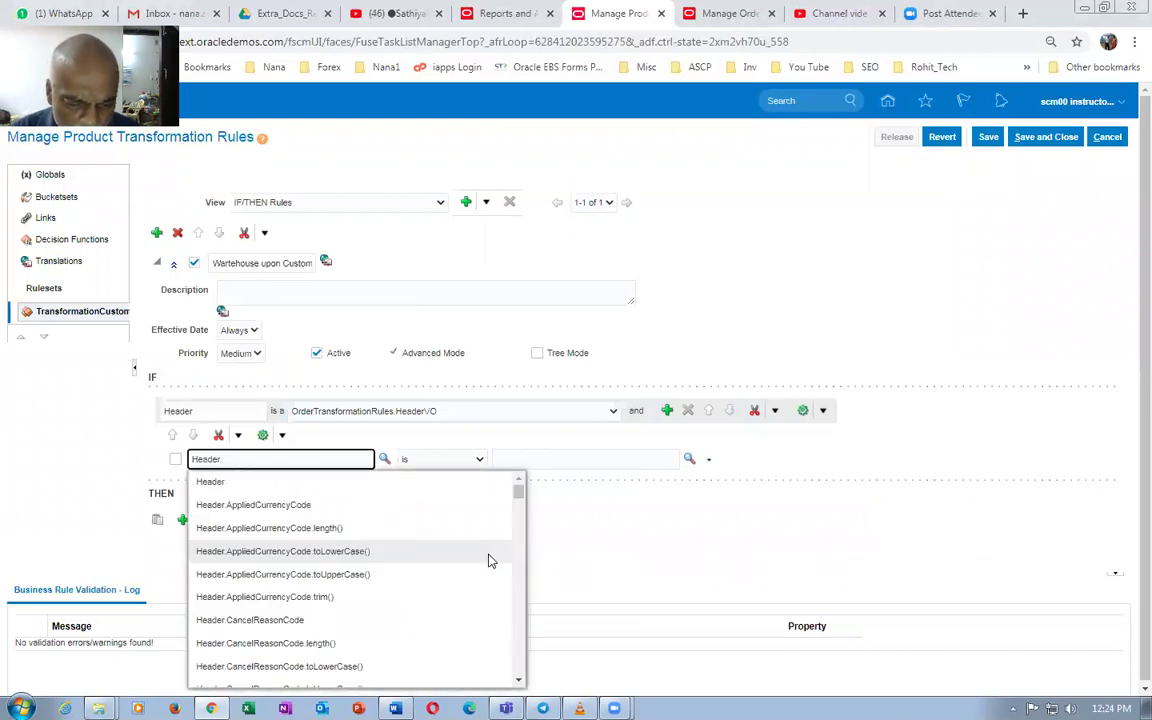
{"action": "type", "text": "Sold"}
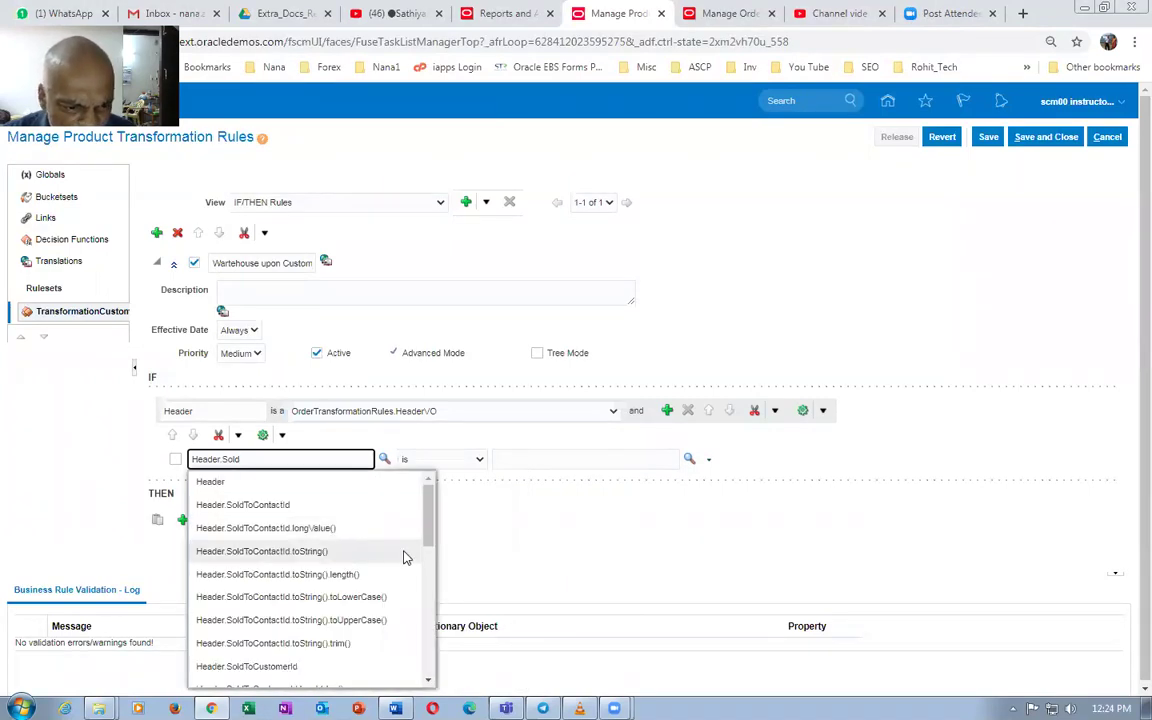
{"action": "left_click_drag", "start_coordinate": [429, 530], "coordinate": [441, 578]}
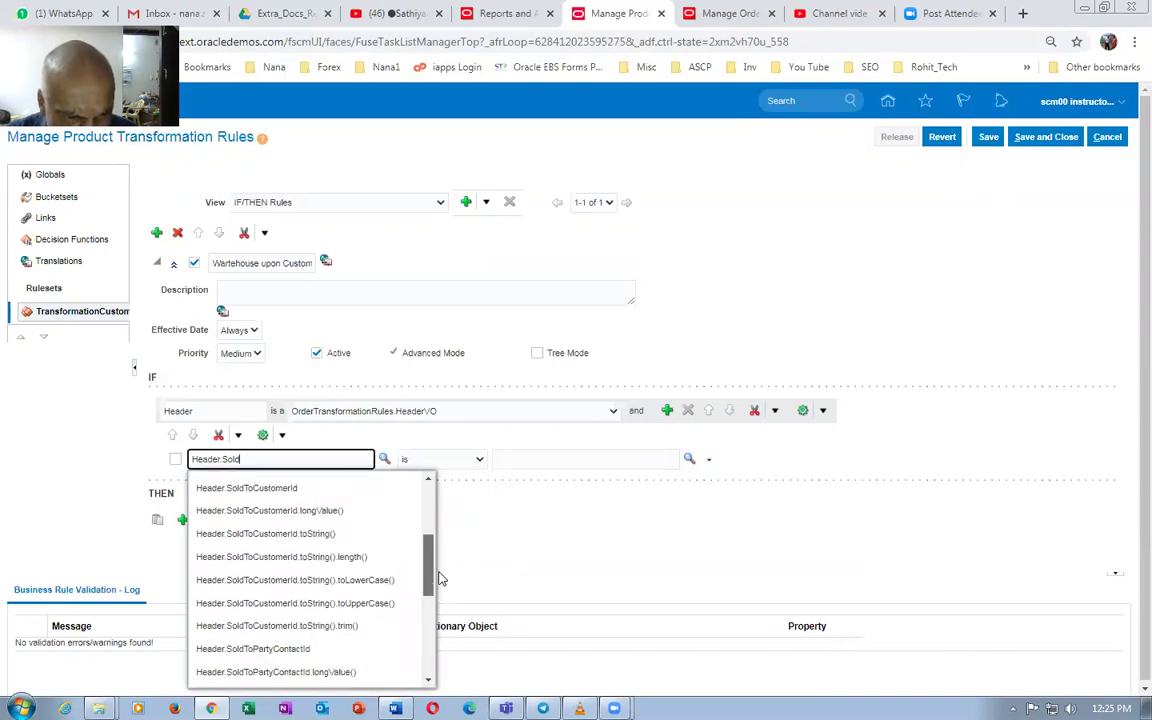
{"action": "left_click_drag", "start_coordinate": [441, 578], "coordinate": [428, 582]}
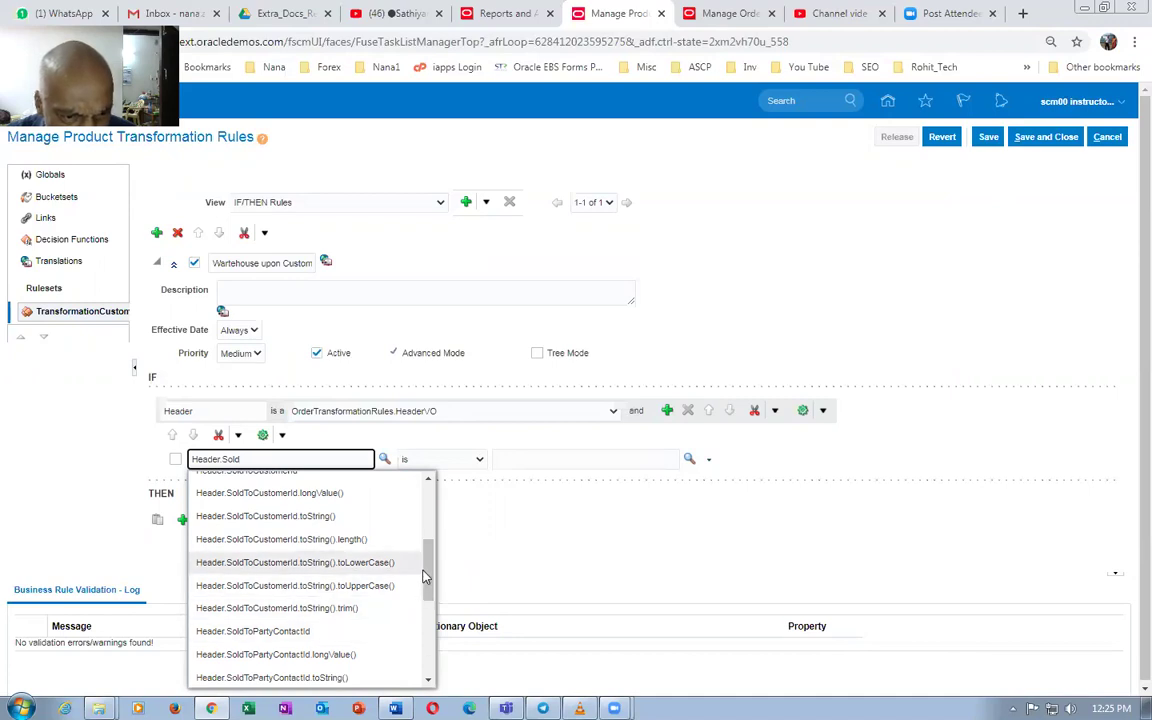
{"action": "left_click_drag", "start_coordinate": [424, 571], "coordinate": [436, 613]}
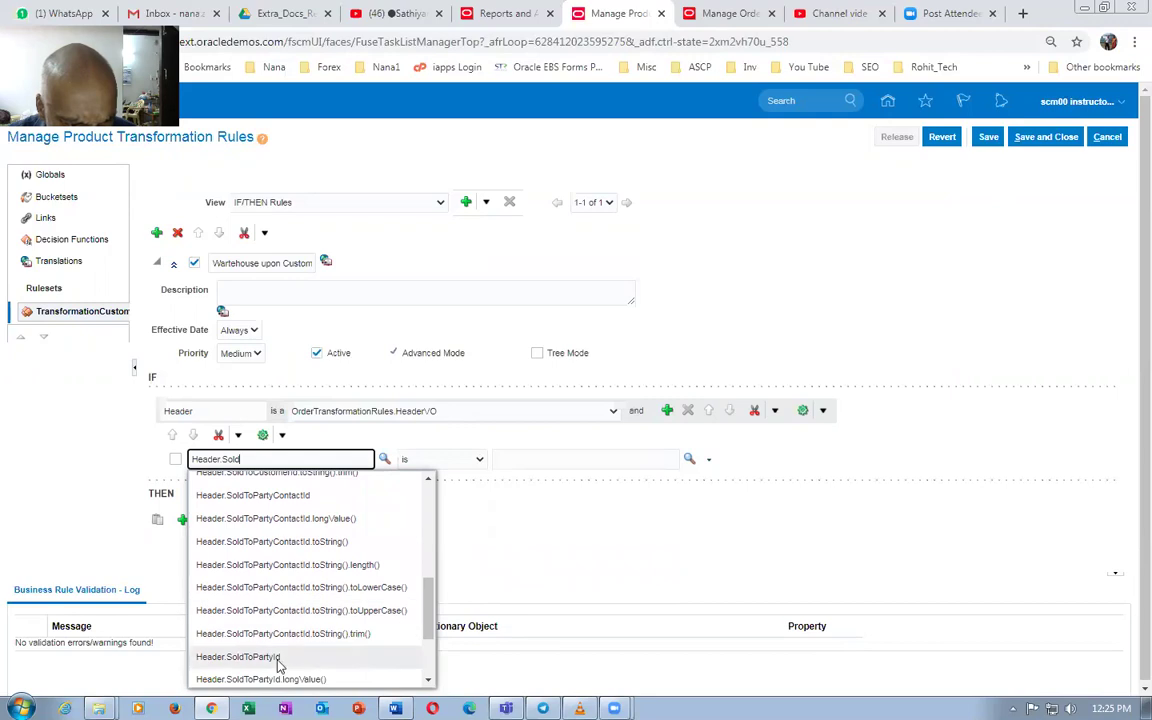
{"action": "left_click", "coordinate": [238, 657]}
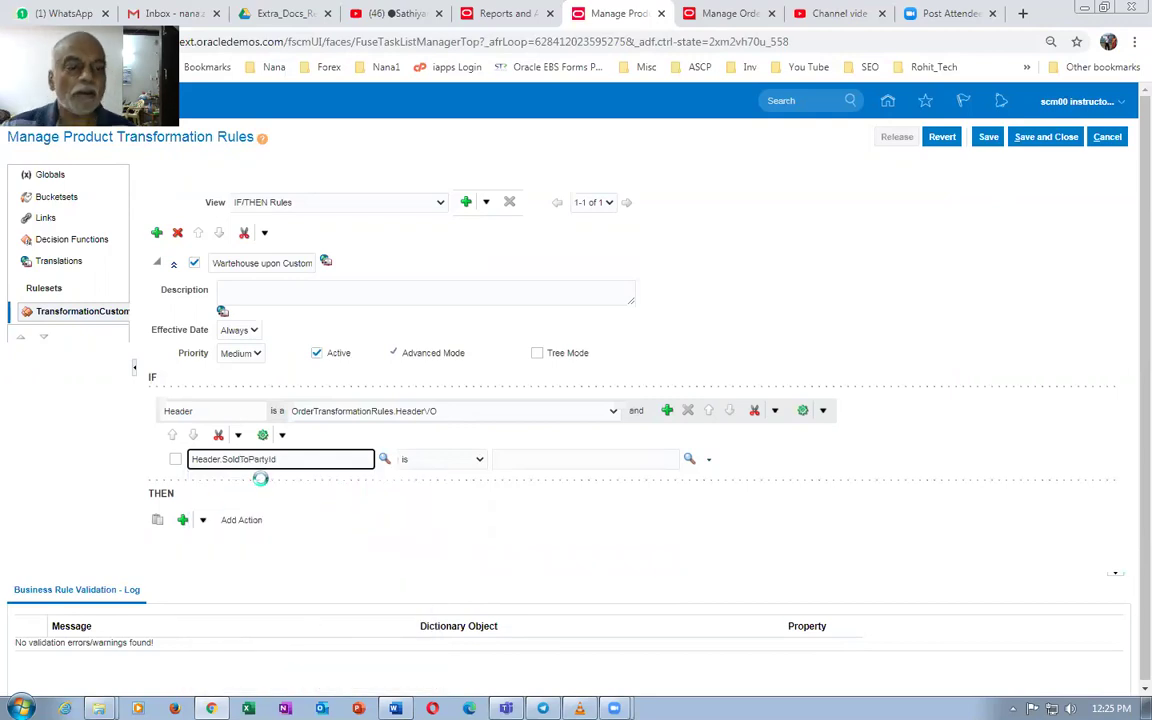
Copy the SOLD_TO_PARTY_ID value from the Word document and use it as the comparison value of the Header.SoldToPartyId condition
{"action": "left_click", "coordinate": [544, 460]}
{"action": "key", "text": "alt+Tab"}
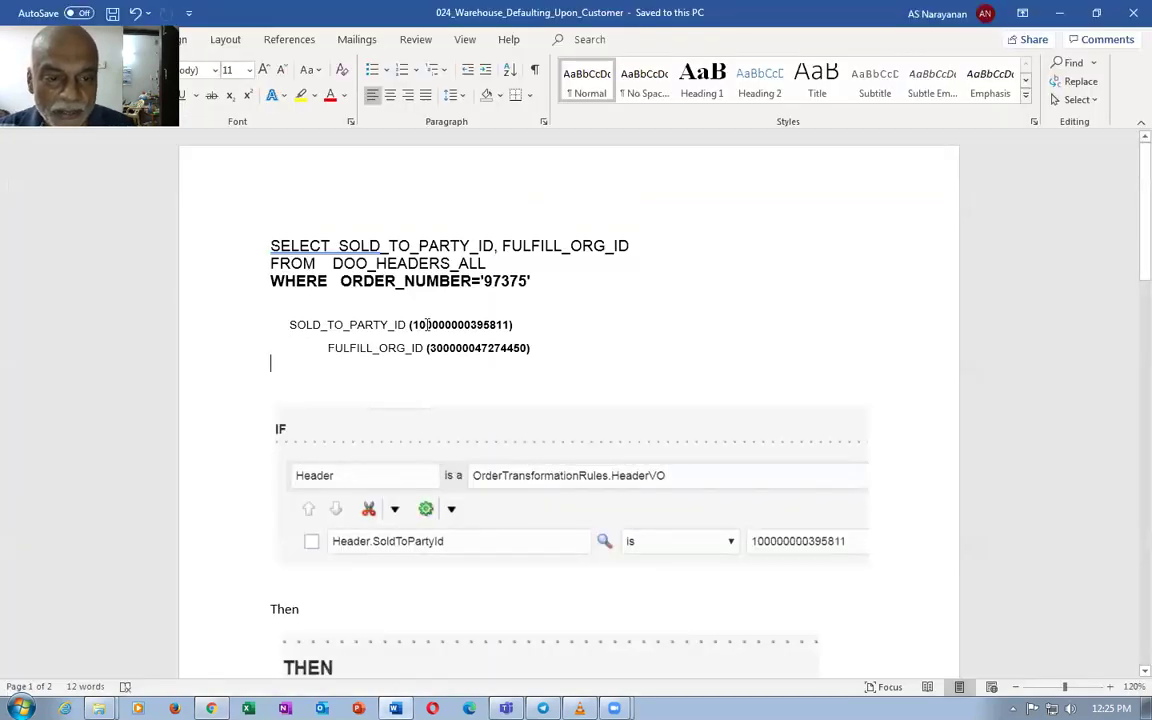
{"action": "double_click", "coordinate": [450, 325]}
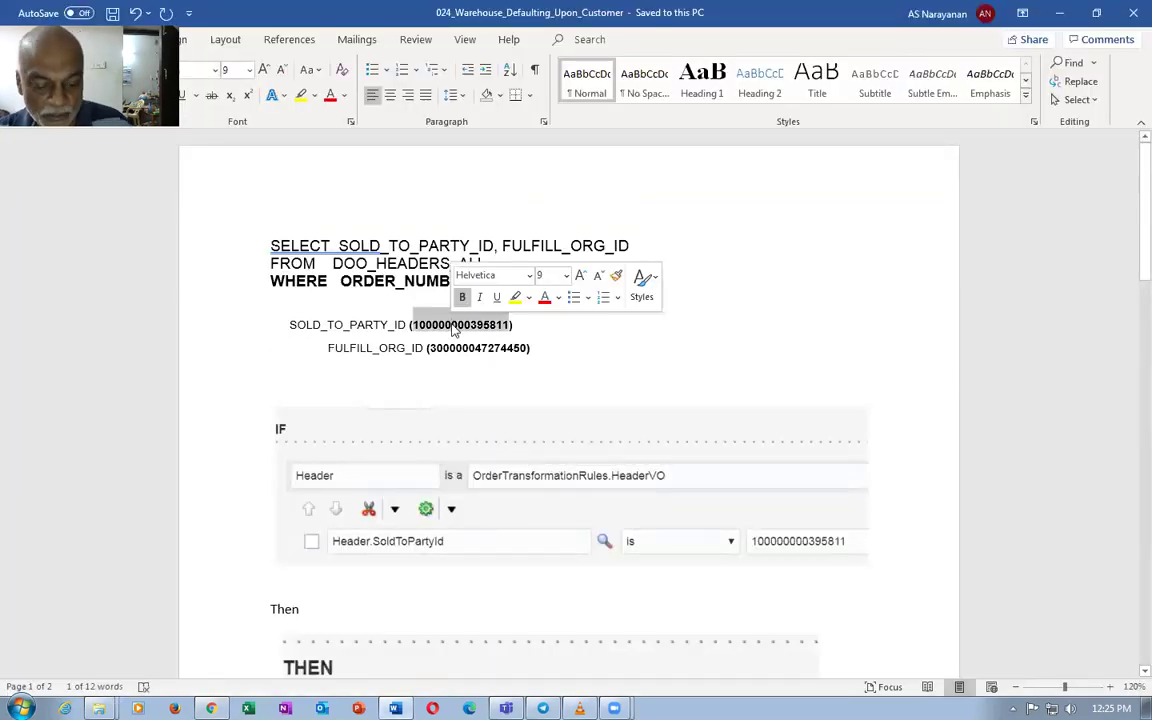
{"action": "key", "text": "ctrl+c"}
{"action": "key", "text": "alt+Tab"}
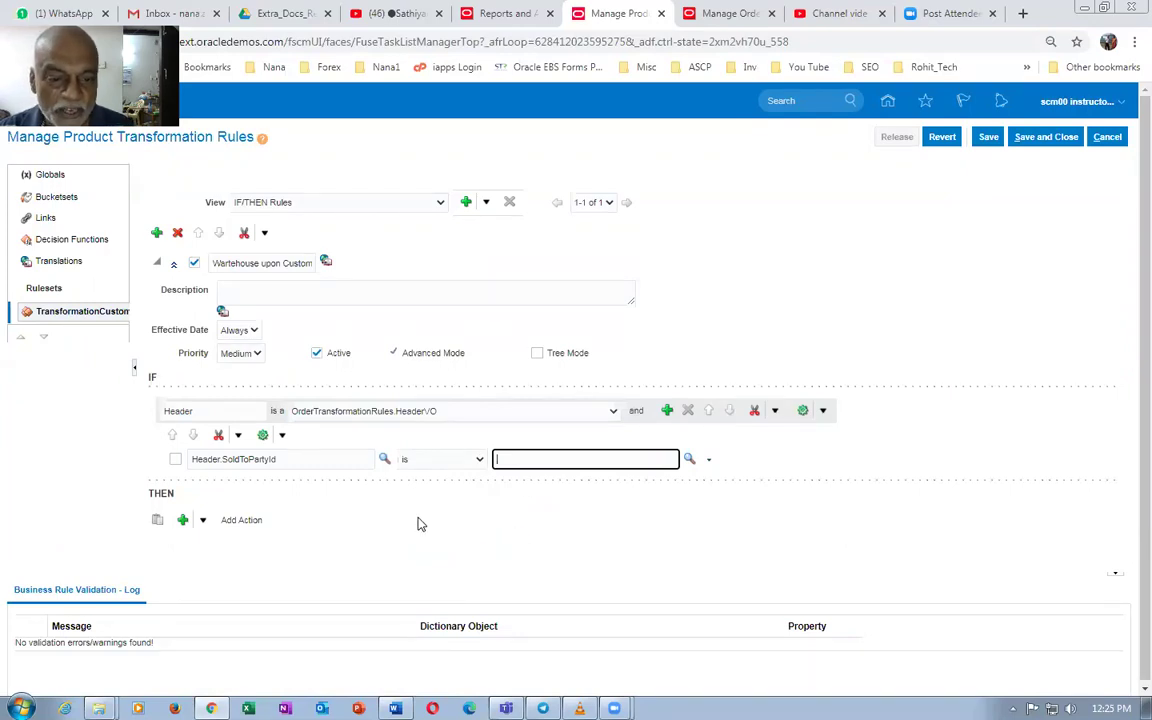
{"action": "key", "text": "ctrl+v"}
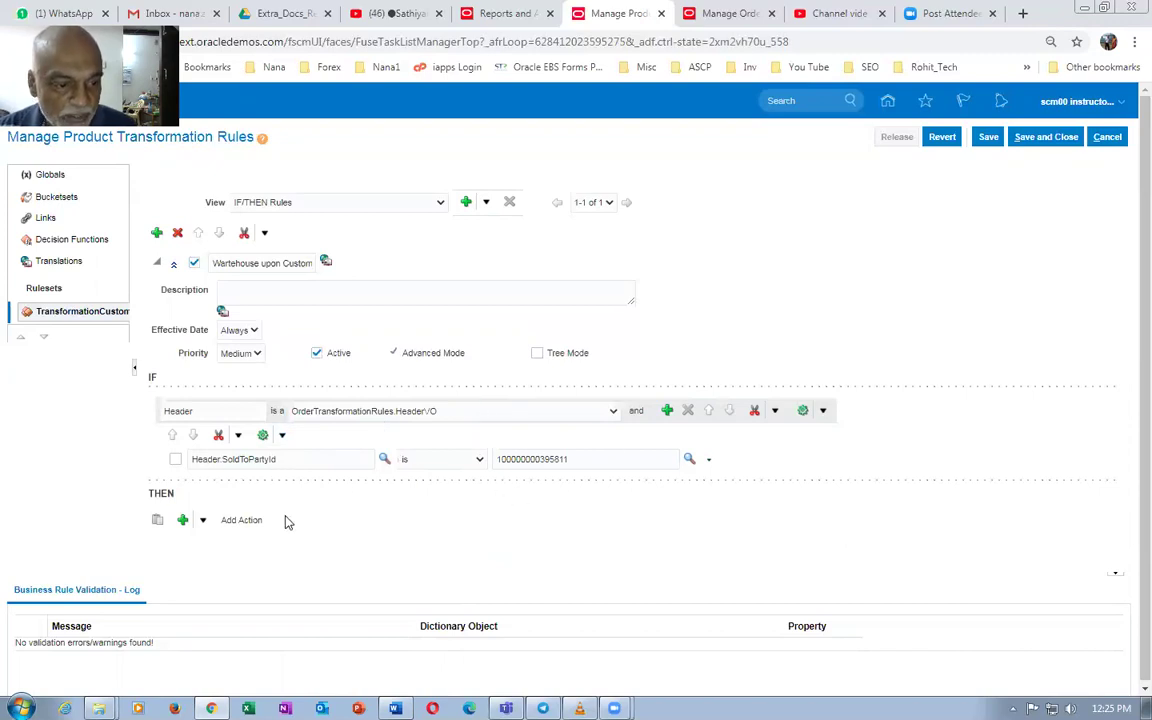
Add an assert new action to the THEN section with OrderTransformationRules.ModifyEntity as its target, following the Word example
{"action": "left_click", "coordinate": [202, 521]}
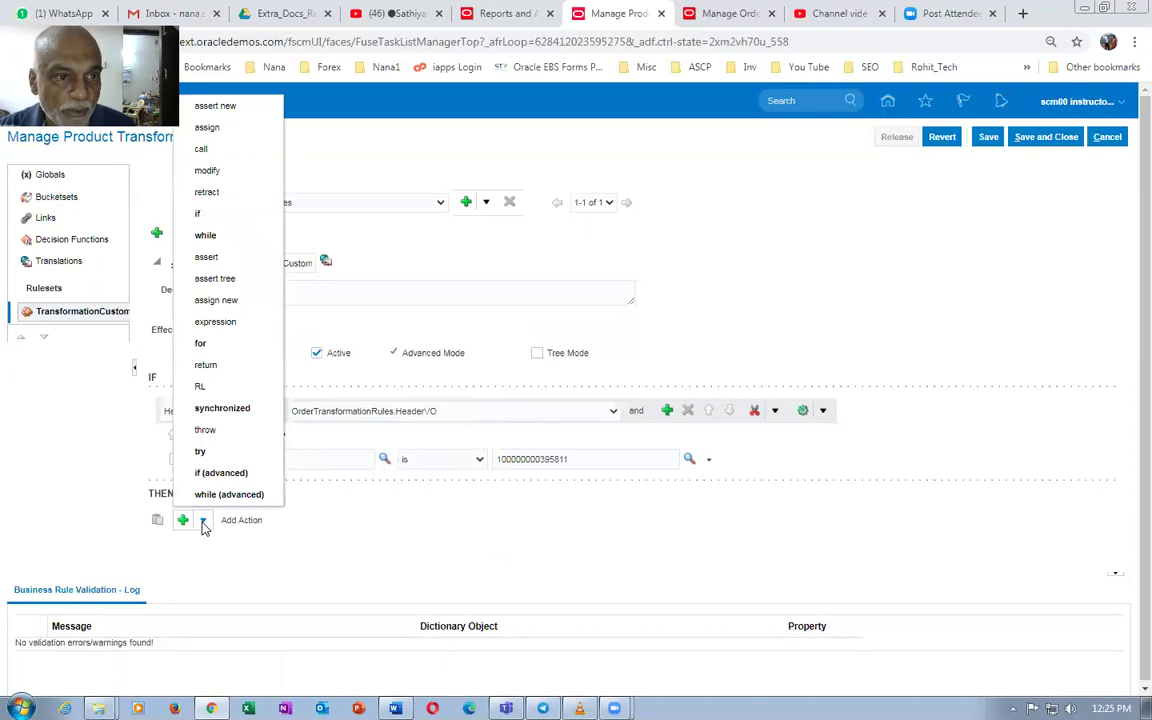
{"action": "left_click", "coordinate": [211, 106]}
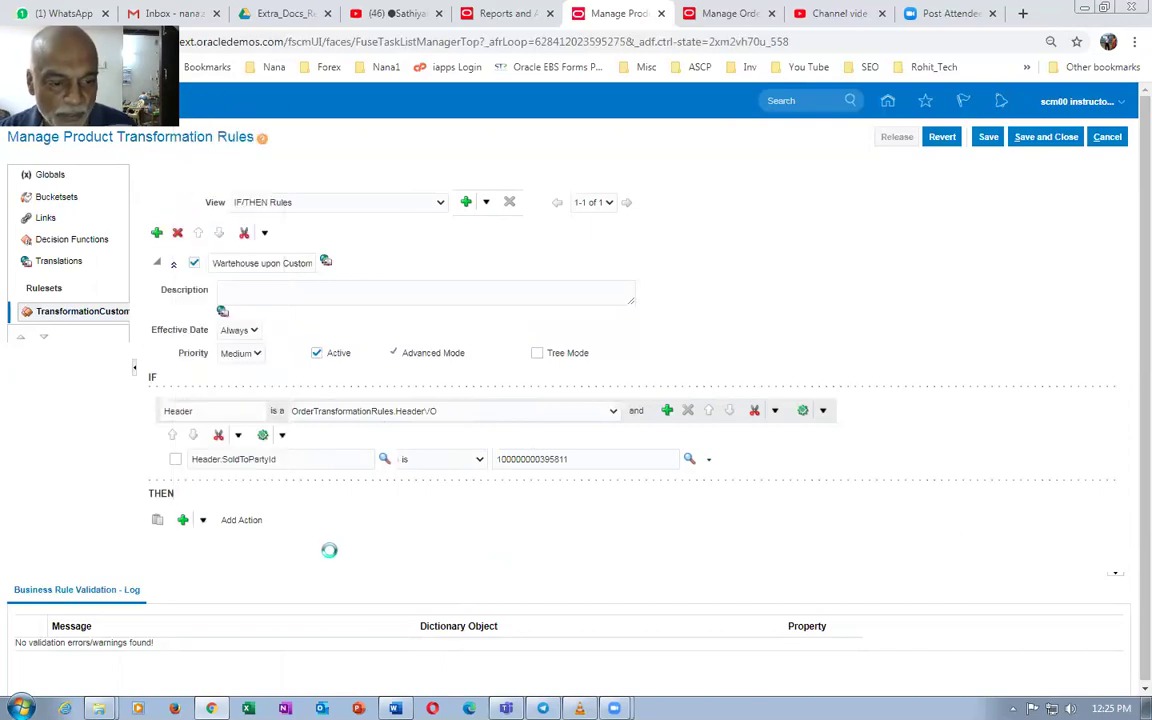
{"action": "left_click", "coordinate": [331, 550]}
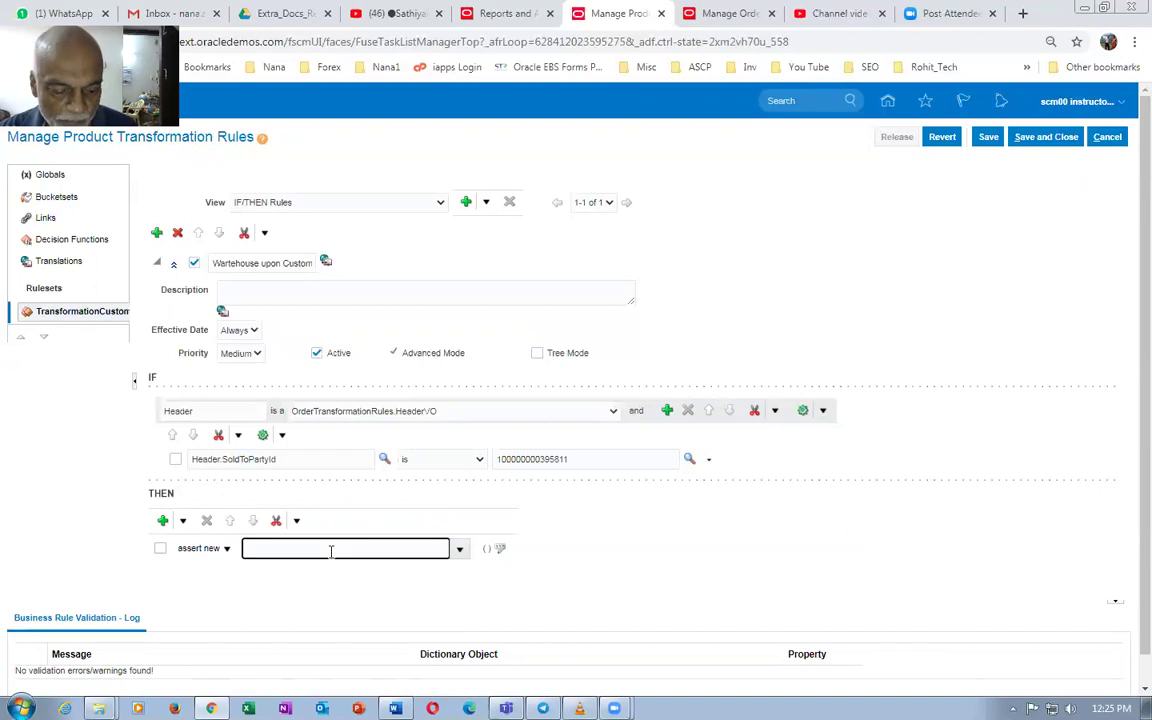
{"action": "key", "text": "alt+Tab"}
{"action": "scroll", "coordinate": [426, 582], "scroll_direction": "down", "scroll_amount": 5}
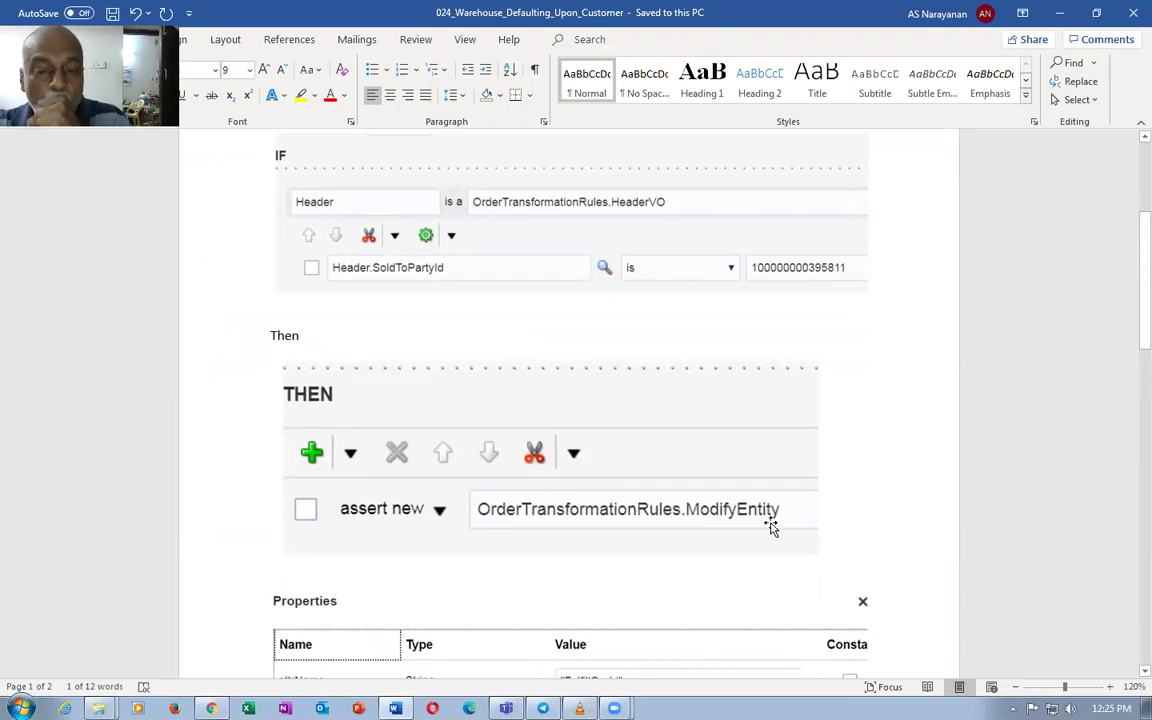
{"action": "key", "text": "alt+Tab"}
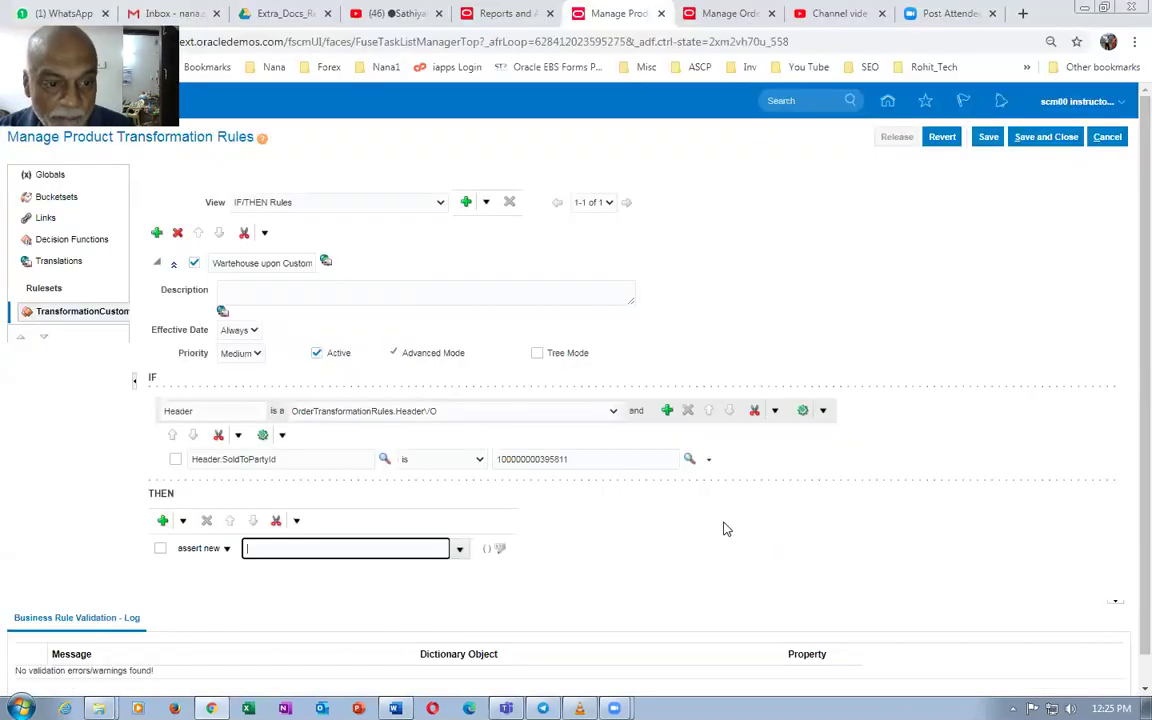
{"action": "type", "text": "OrderTra"}
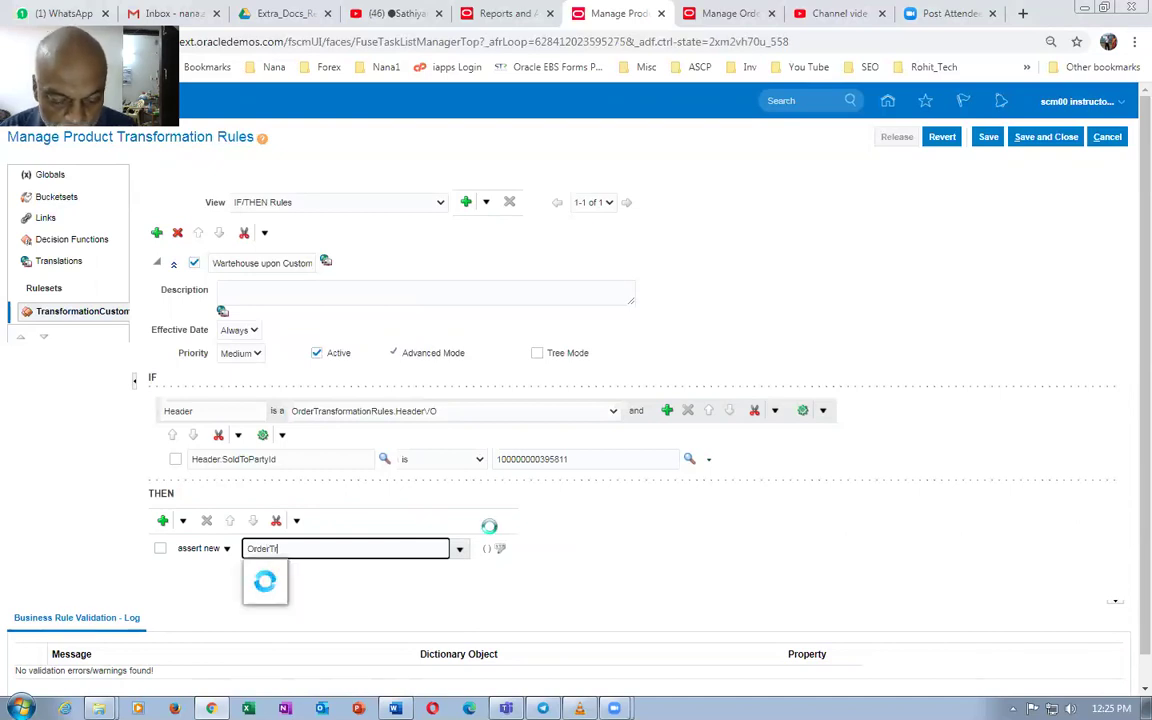
{"action": "type", "text": "nsfor"}
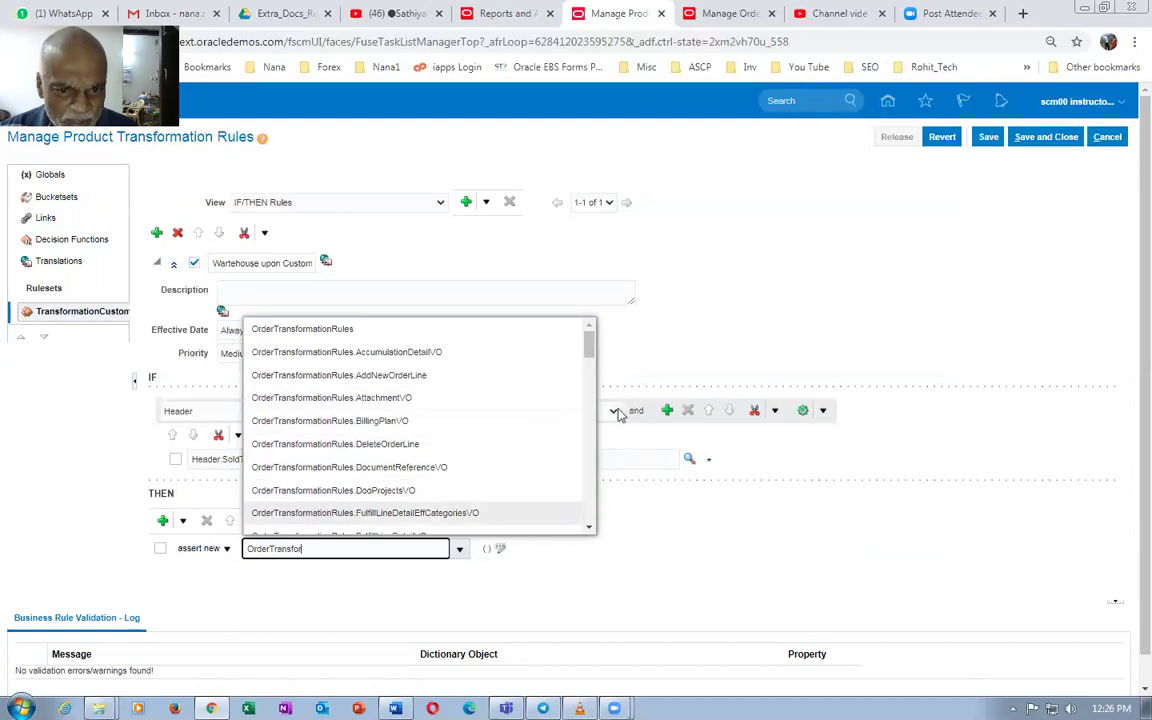
{"action": "left_click_drag", "start_coordinate": [590, 350], "coordinate": [622, 424]}
{"action": "left_click", "coordinate": [428, 497]}
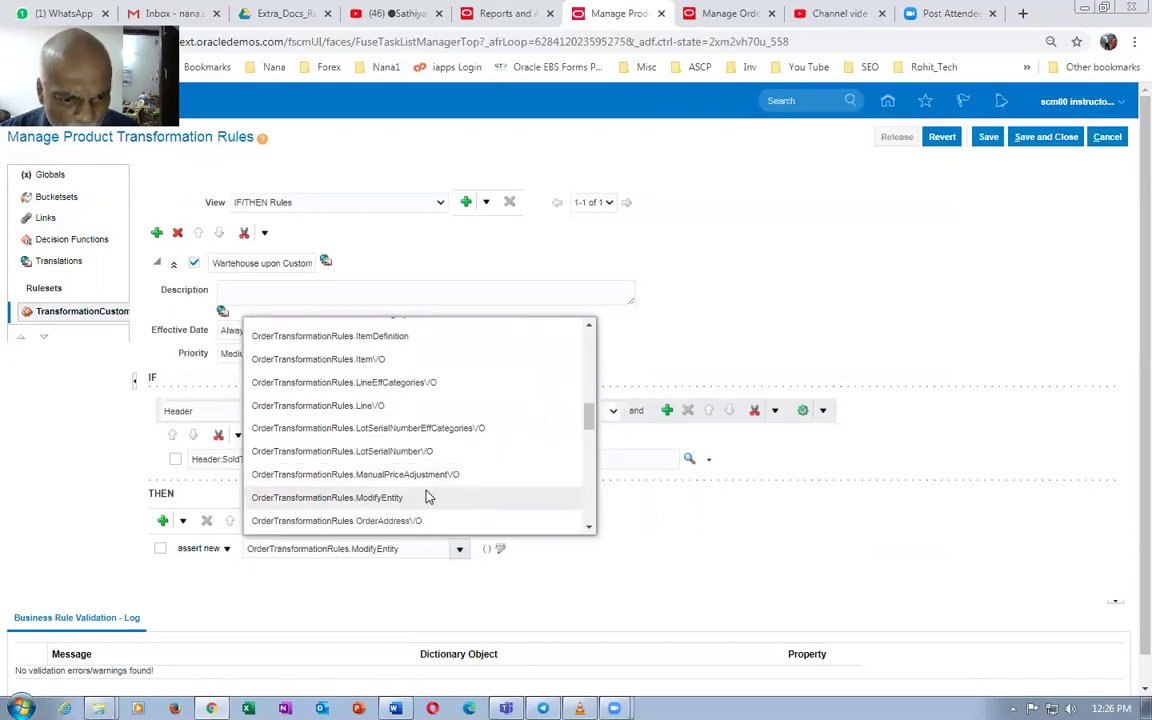
Open the ModifyEntity action's properties and set attrName to "FulfillOrgId" in double quotes, as in the Word document
{"action": "left_click", "coordinate": [501, 551]}
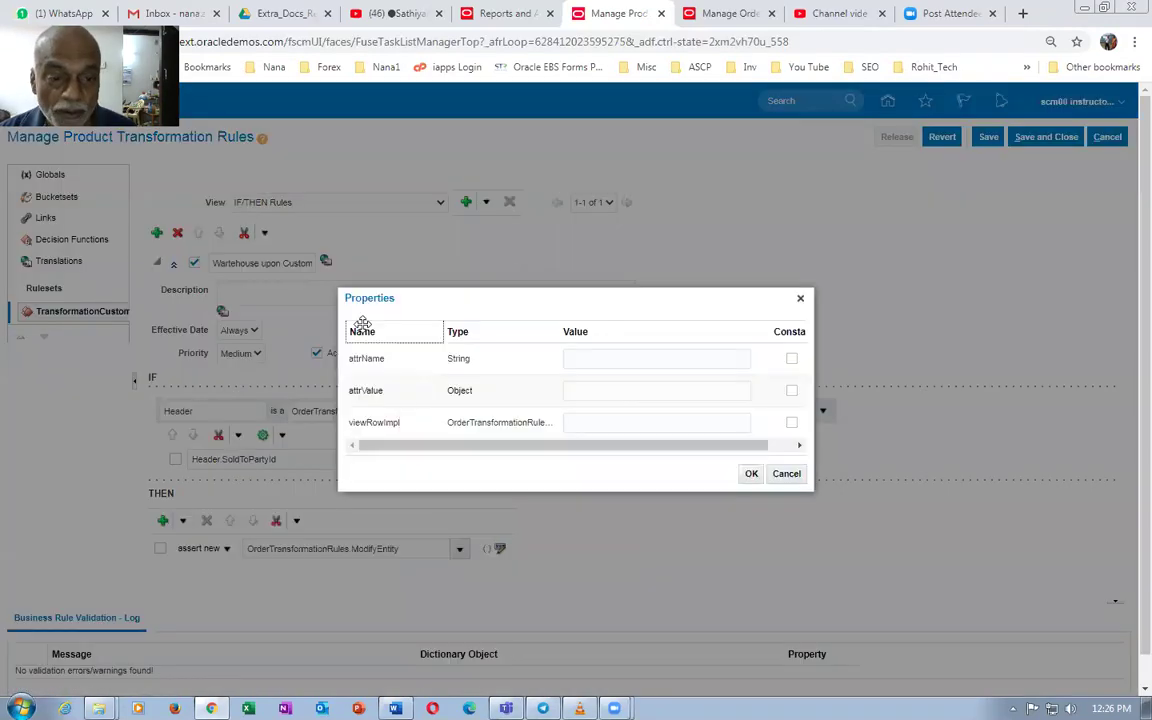
{"action": "left_click", "coordinate": [641, 358]}
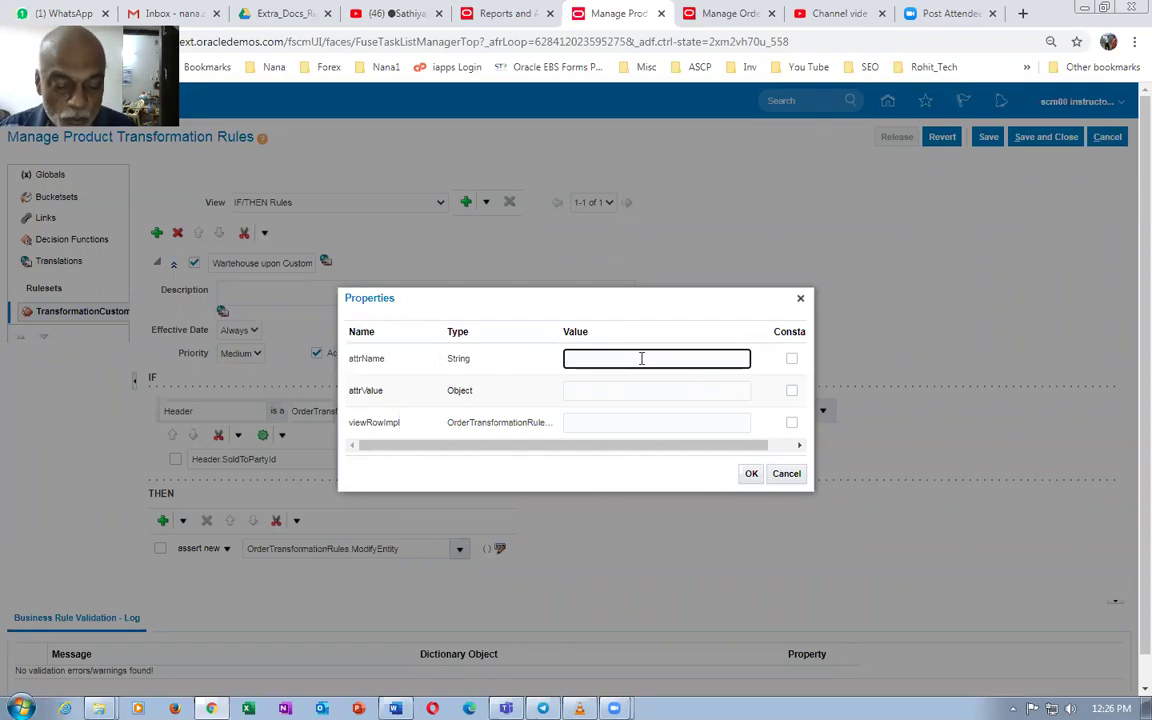
{"action": "key", "text": "alt+Tab"}
{"action": "scroll", "coordinate": [689, 458], "scroll_direction": "down", "scroll_amount": 3}
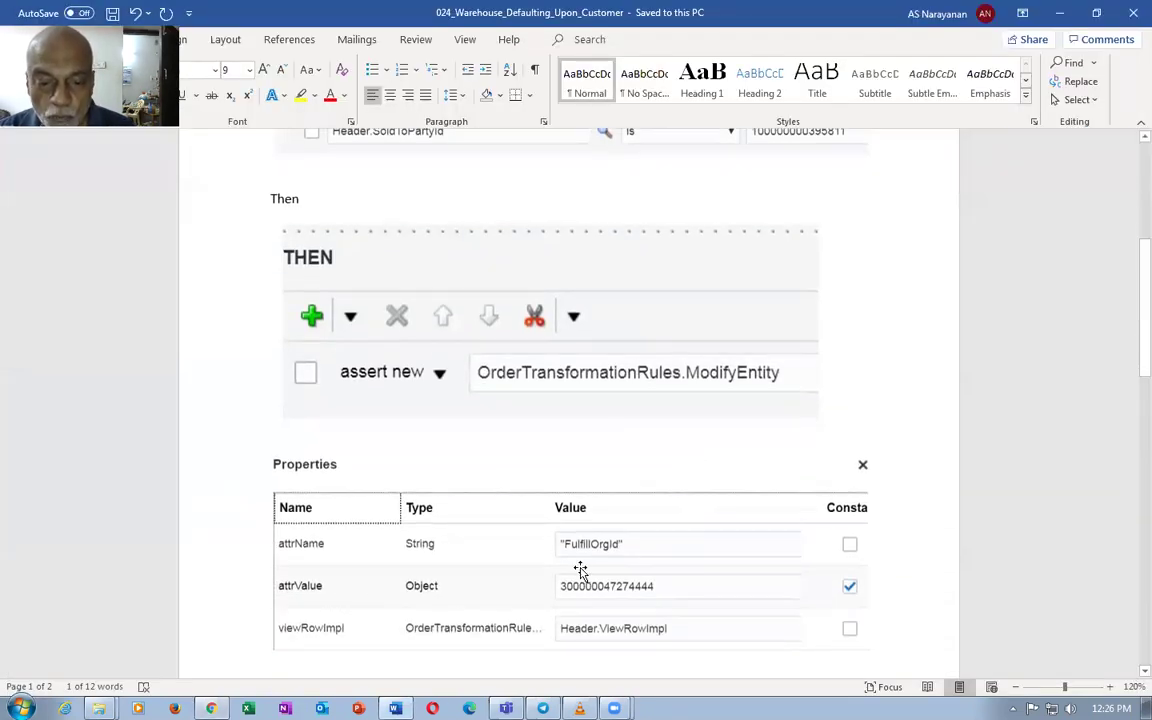
{"action": "key", "text": "alt+Tab"}
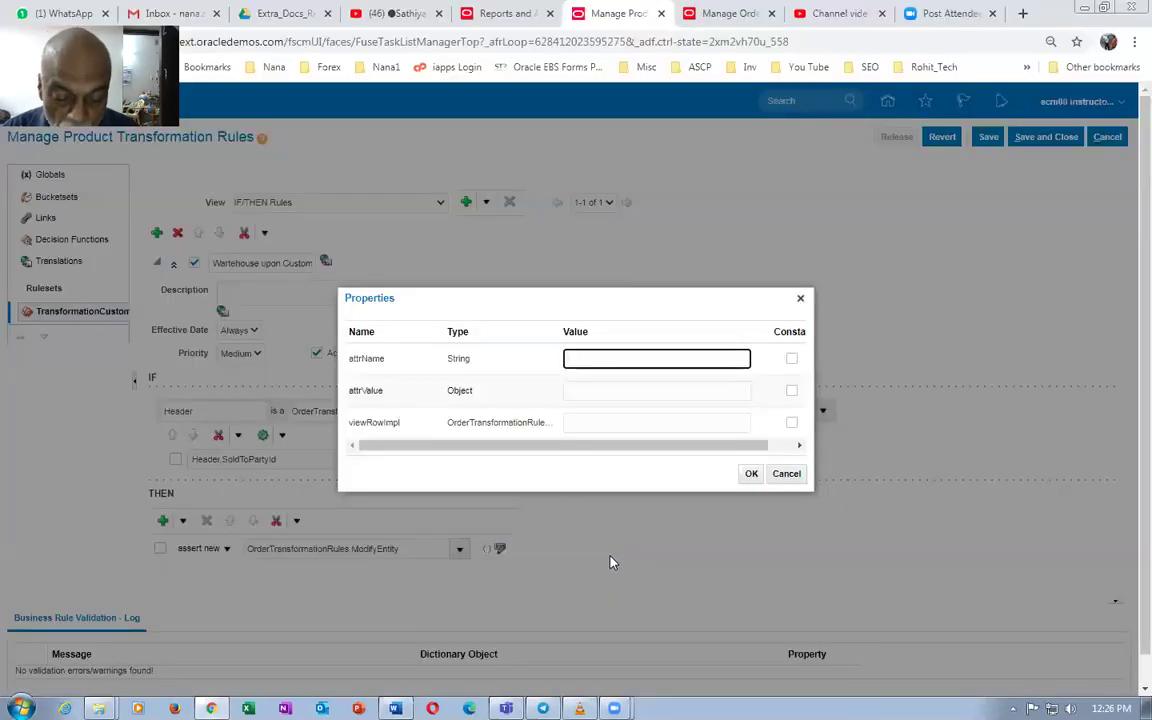
{"action": "key", "text": "ctrl+v"}
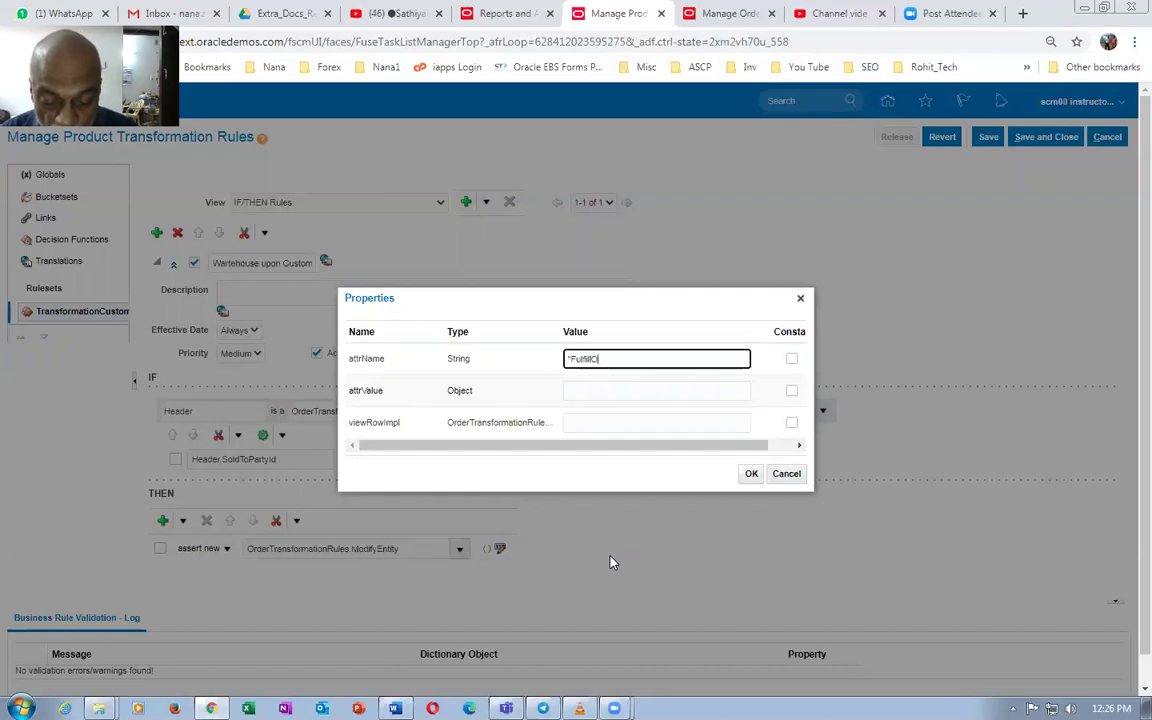
{"action": "type", "text": "OrgId\""}
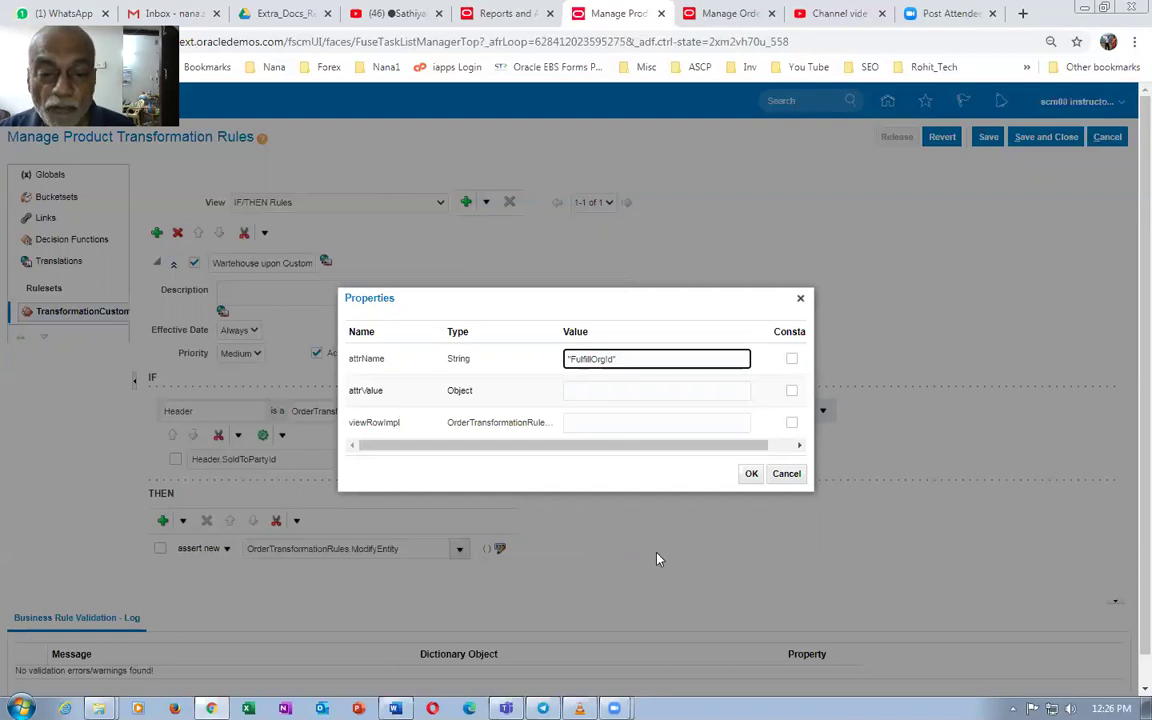
{"action": "left_click", "coordinate": [615, 392]}
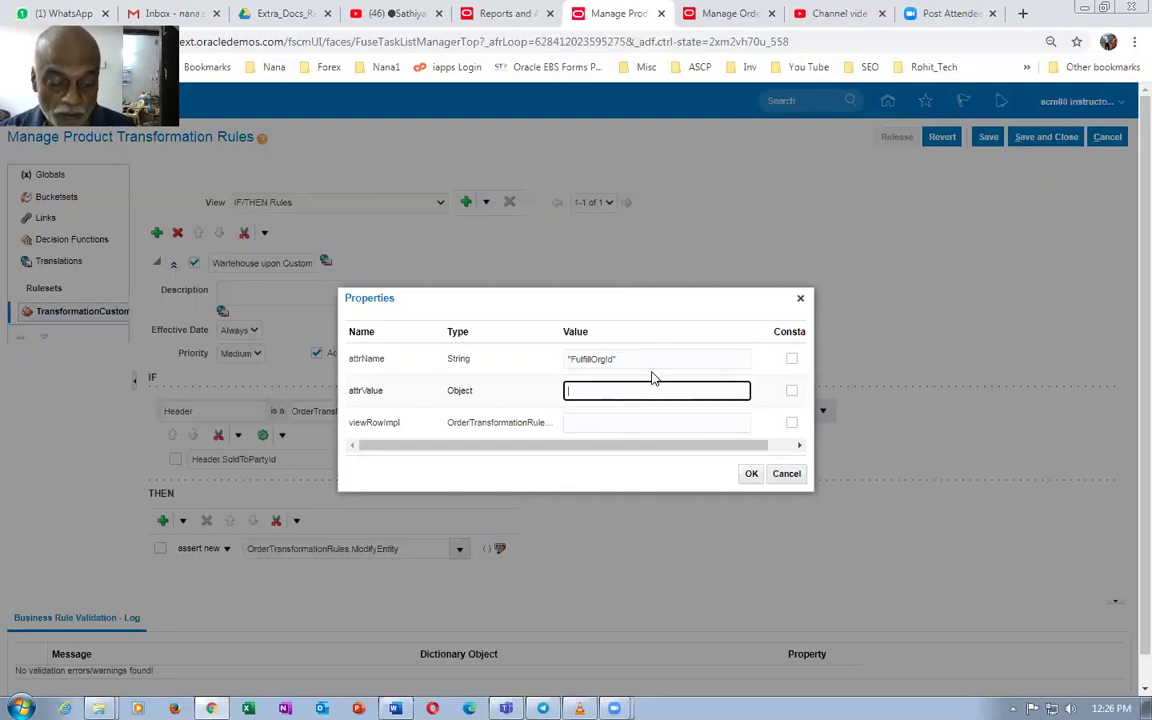
{"action": "key", "text": "alt+Tab"}
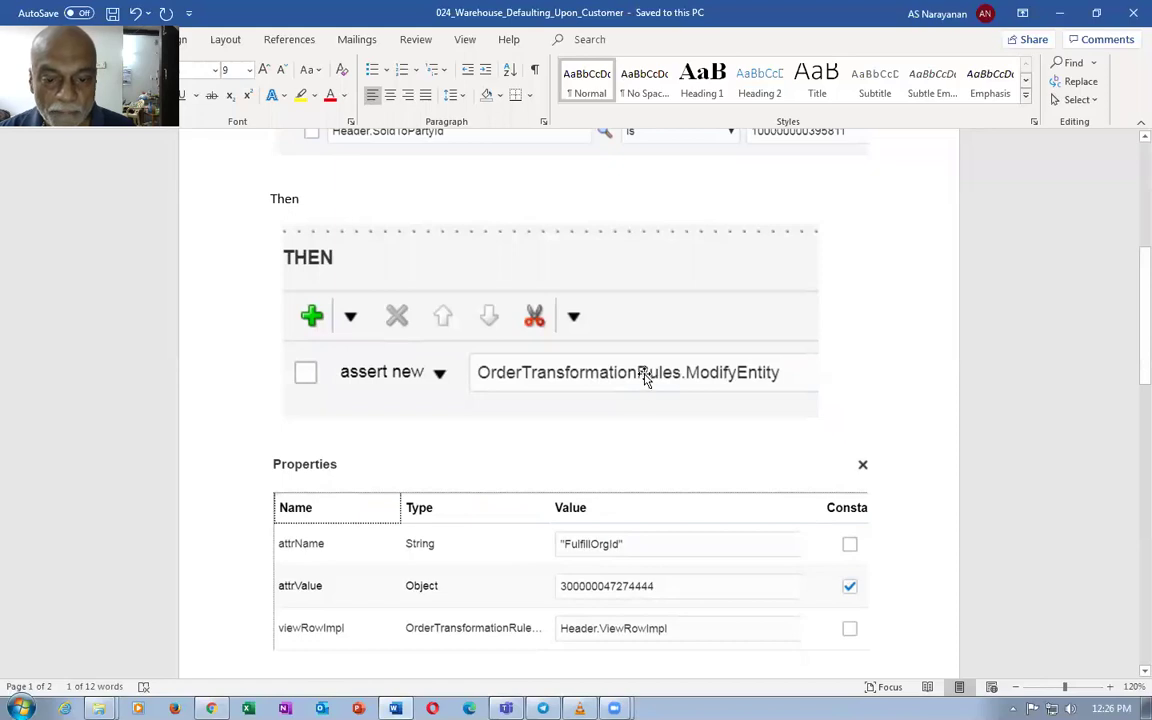
{"action": "scroll", "coordinate": [483, 378], "scroll_direction": "up", "scroll_amount": 6}
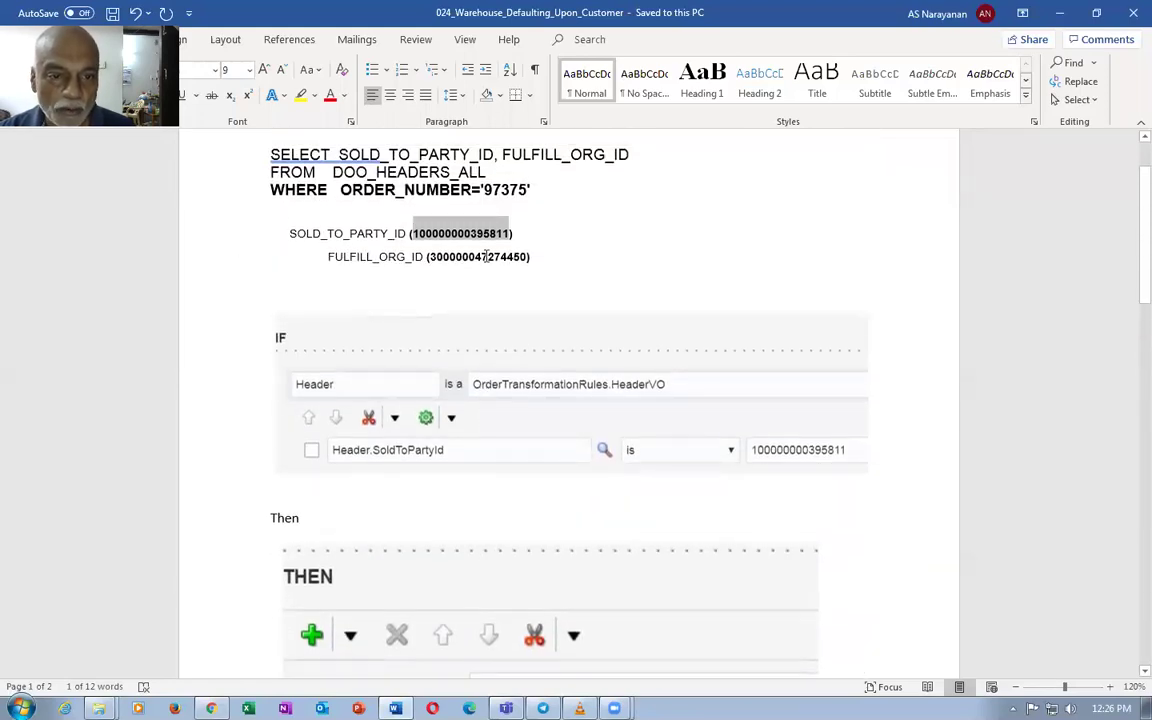
{"action": "double_click", "coordinate": [486, 257]}
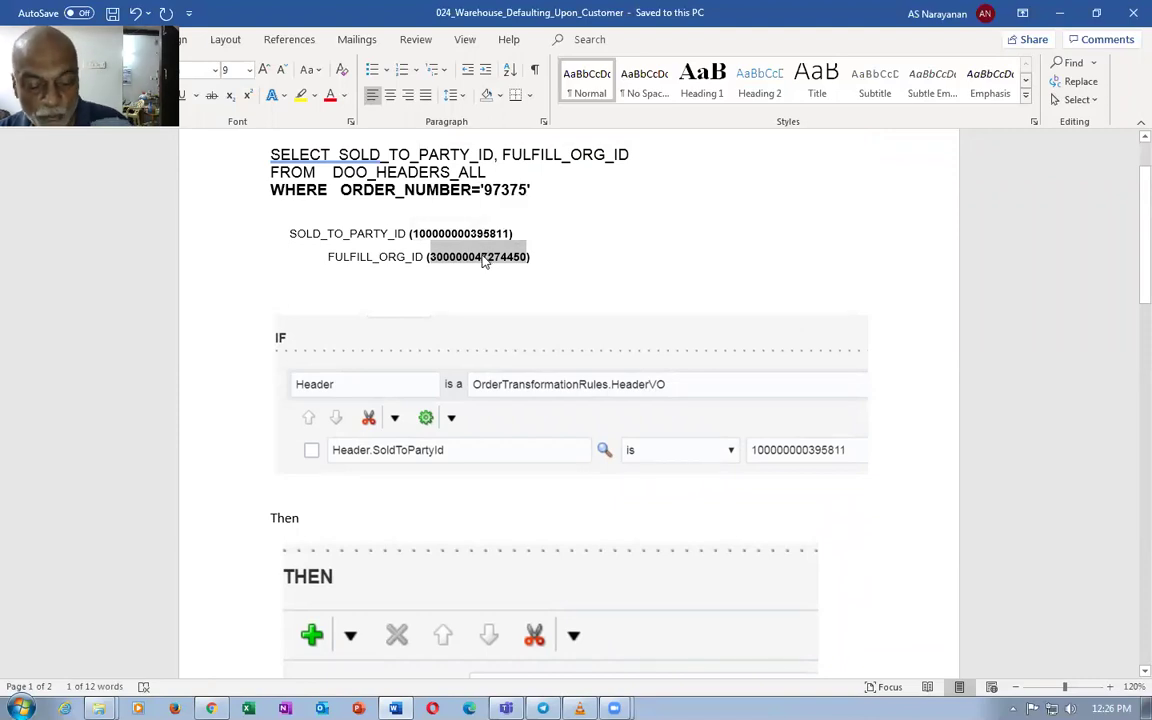
{"action": "key", "text": "alt+Tab"}
{"action": "key", "text": "ctrl+v"}
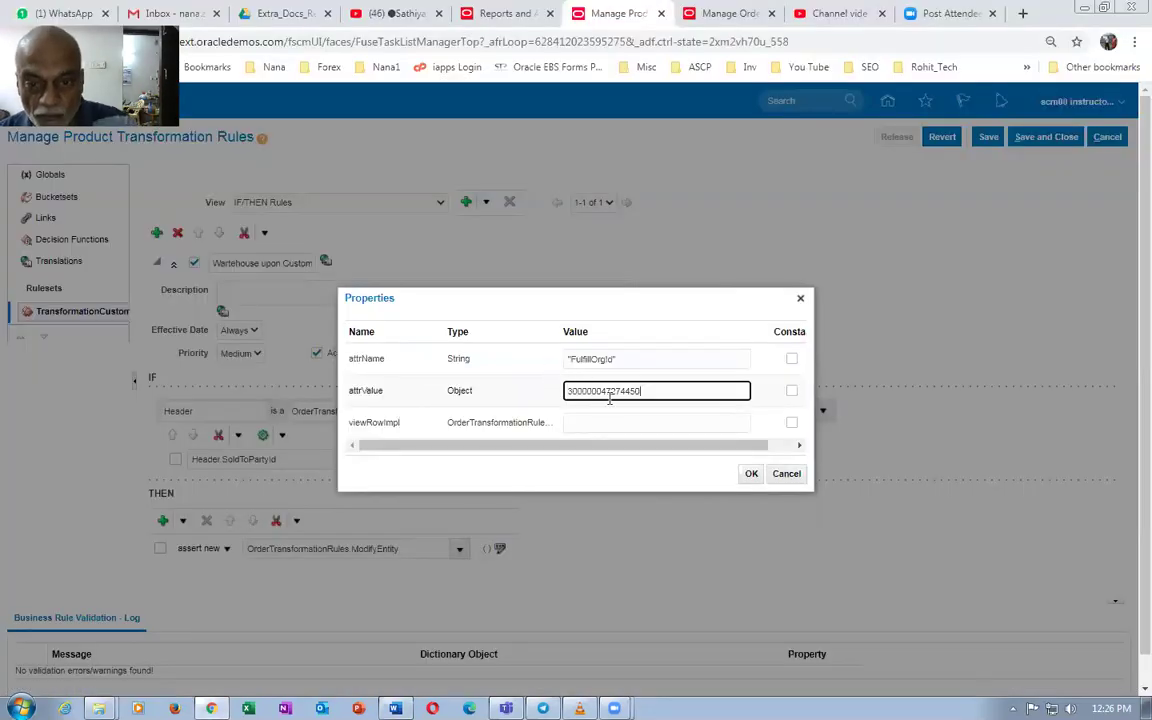
{"action": "left_click", "coordinate": [791, 390]}
{"action": "left_click", "coordinate": [609, 422]}
{"action": "key", "text": "Return"}
Following the Word example, set attrName to "FulfillOrgId" in double quotes and viewRowImpl to Header.ViewRowImpl in the ModifyEntity properties, and apply them
{"action": "key", "text": "alt+Tab"}
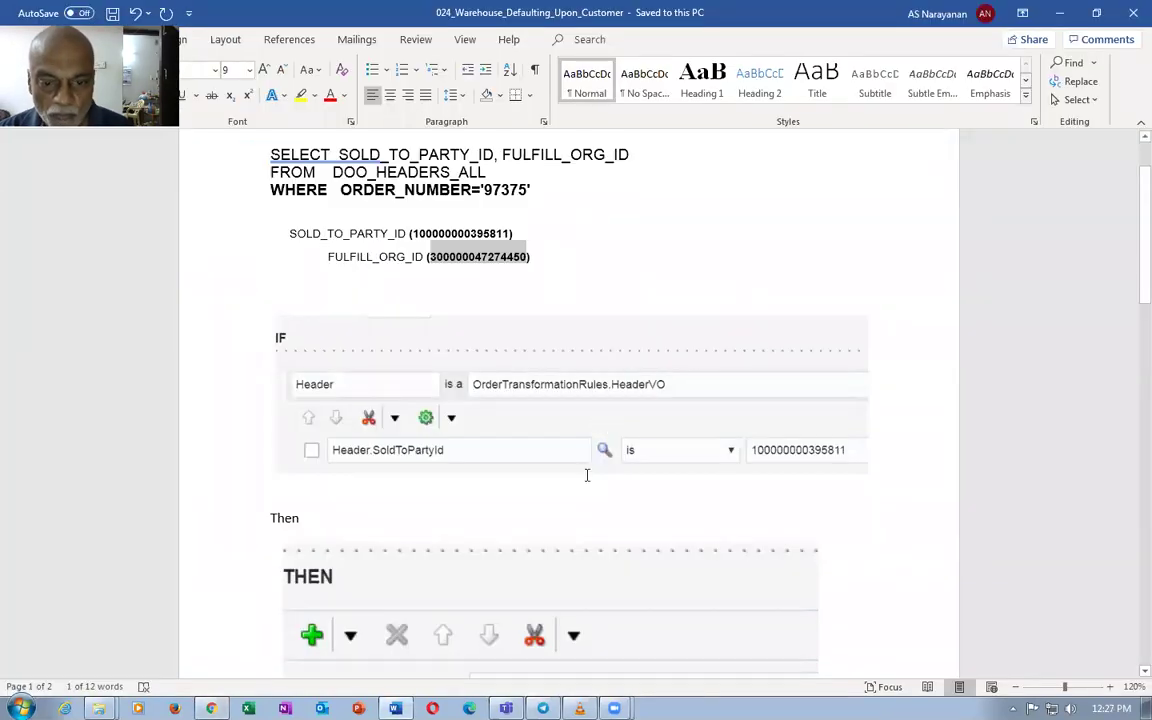
{"action": "scroll", "coordinate": [586, 477], "scroll_direction": "down", "scroll_amount": 6}
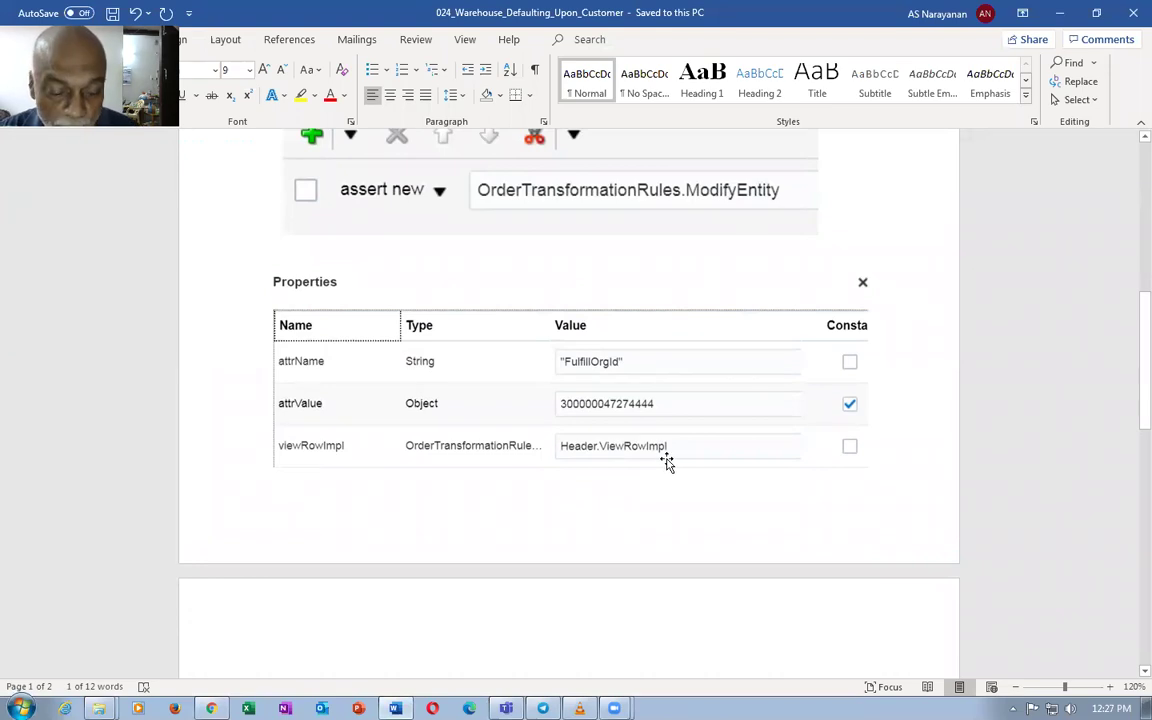
{"action": "key", "text": "alt+Tab"}
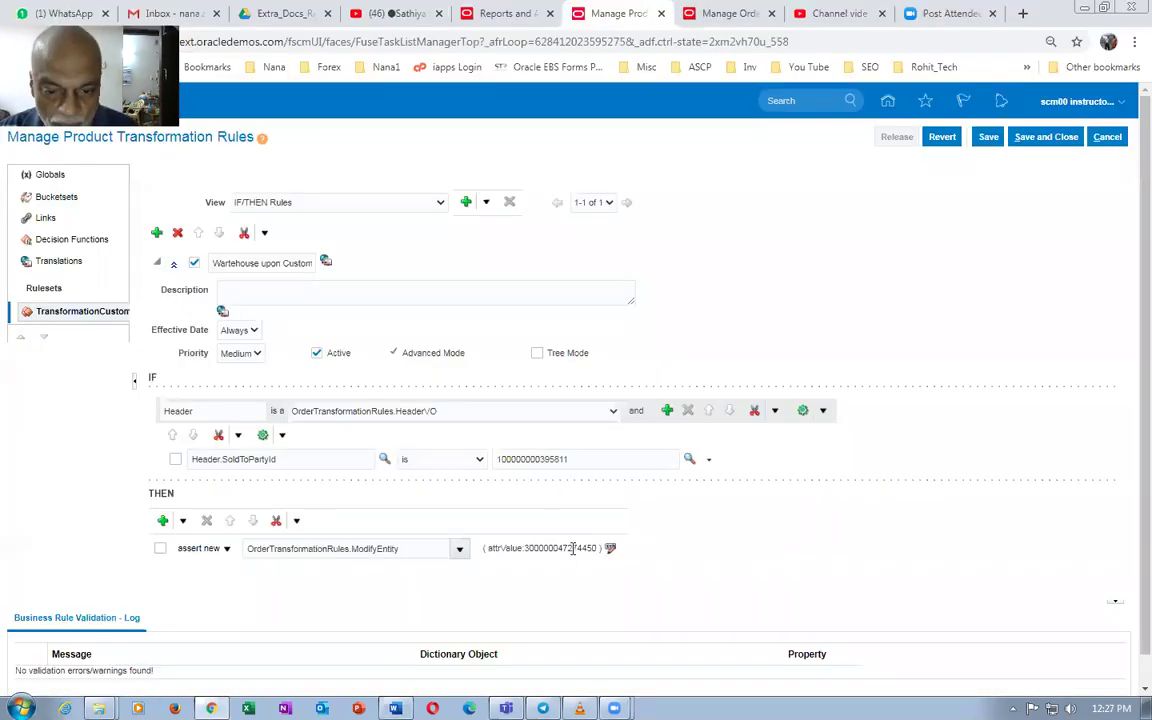
{"action": "left_click", "coordinate": [610, 548]}
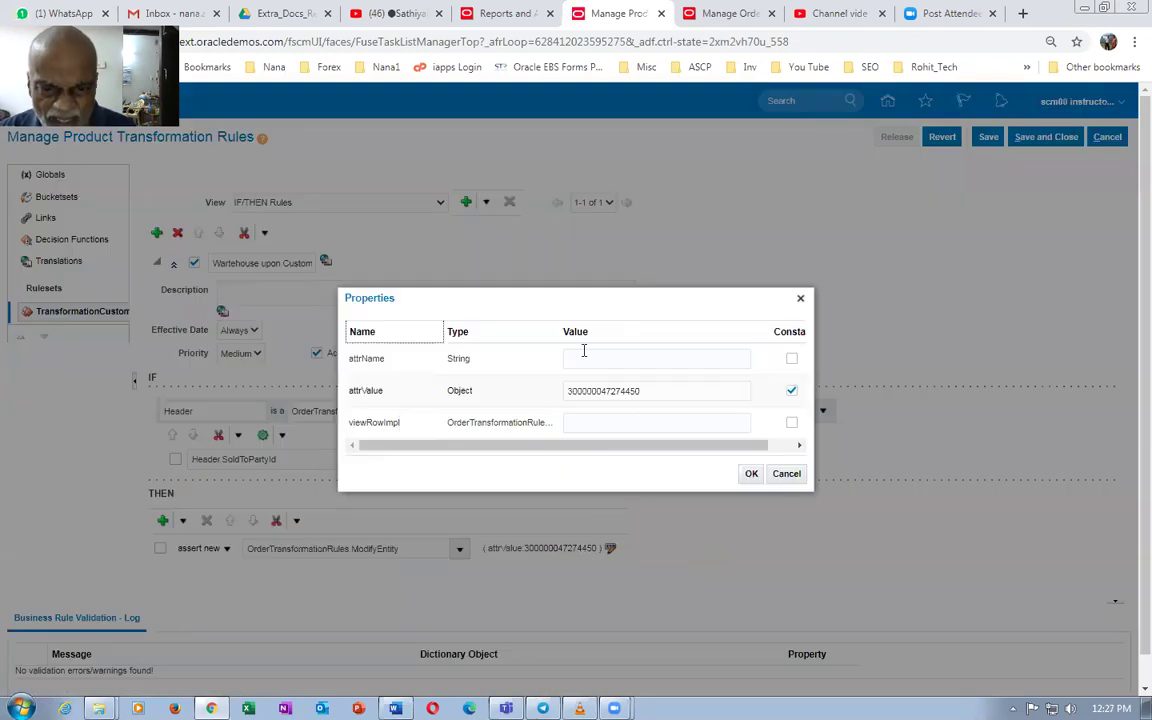
{"action": "left_click", "coordinate": [584, 352]}
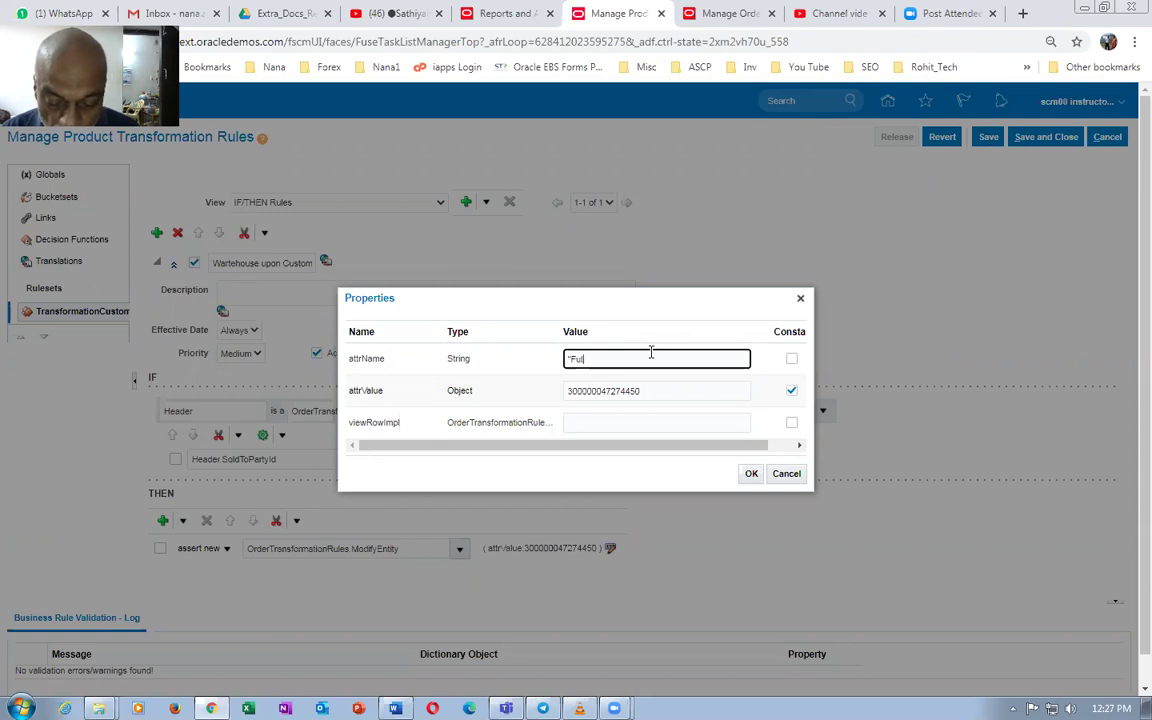
{"action": "type", "text": "\"FulfillOrgId"}
{"action": "left_click", "coordinate": [609, 422]}
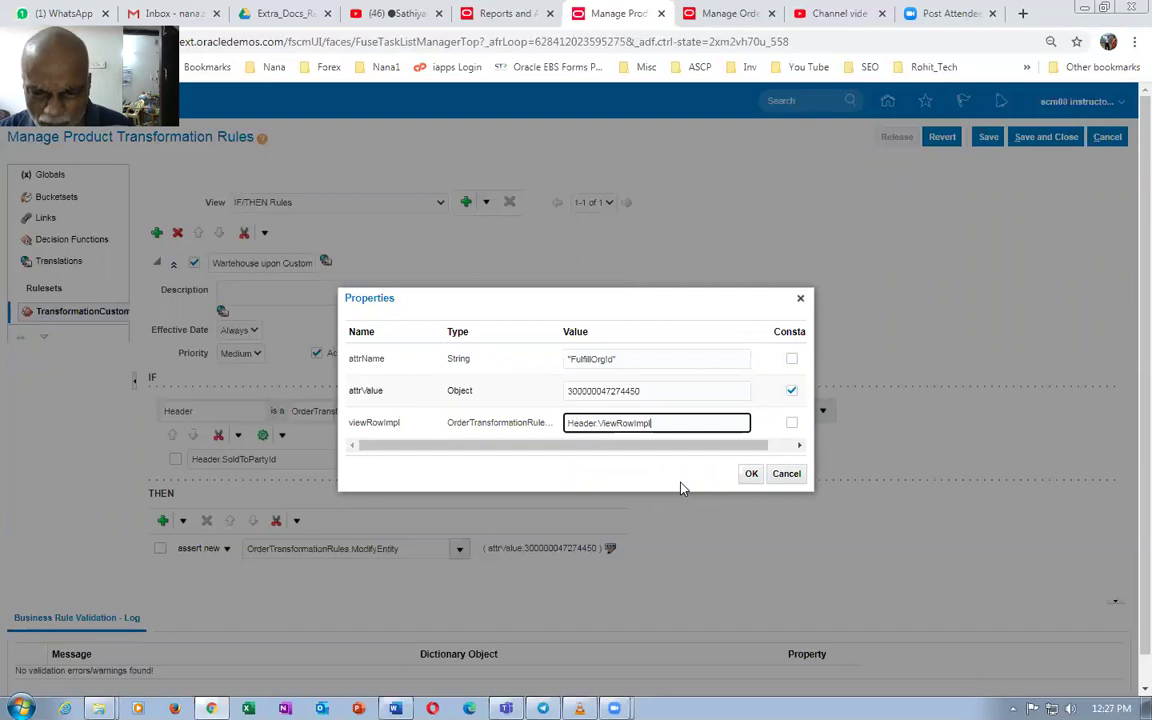
{"action": "left_click", "coordinate": [751, 474]}
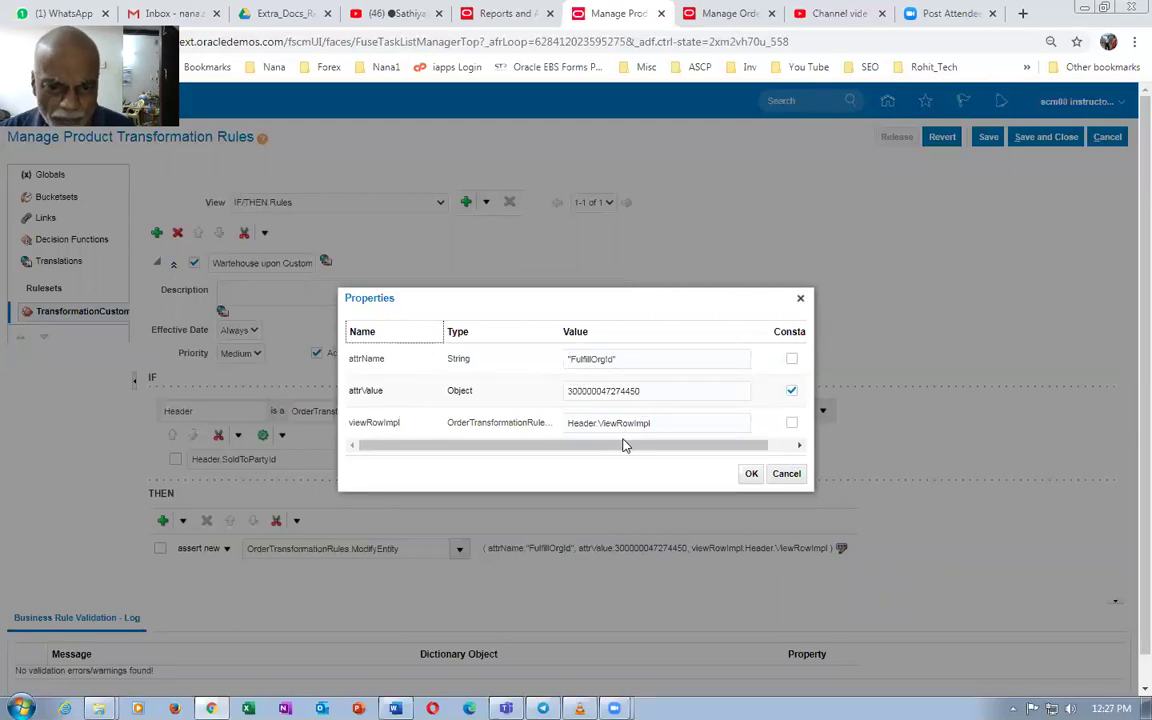
Compare the ModifyEntity property values with the example in the Word document and close the properties
{"action": "key", "text": "alt+Tab"}
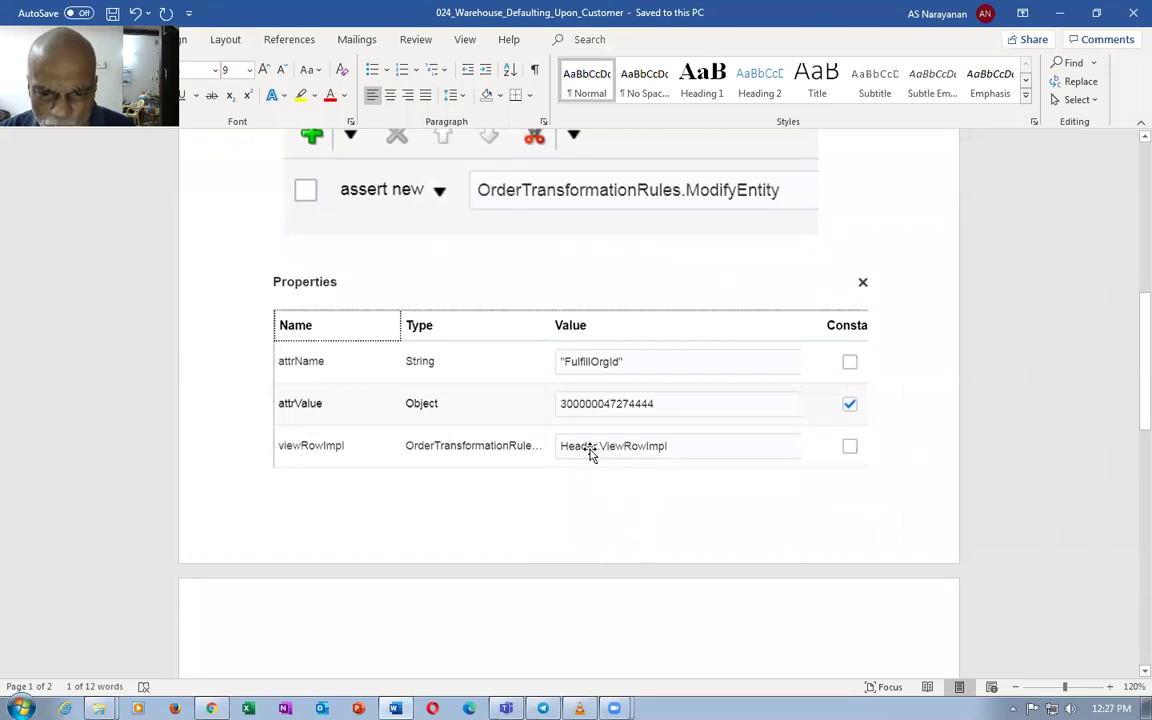
{"action": "key", "text": "alt+Tab"}
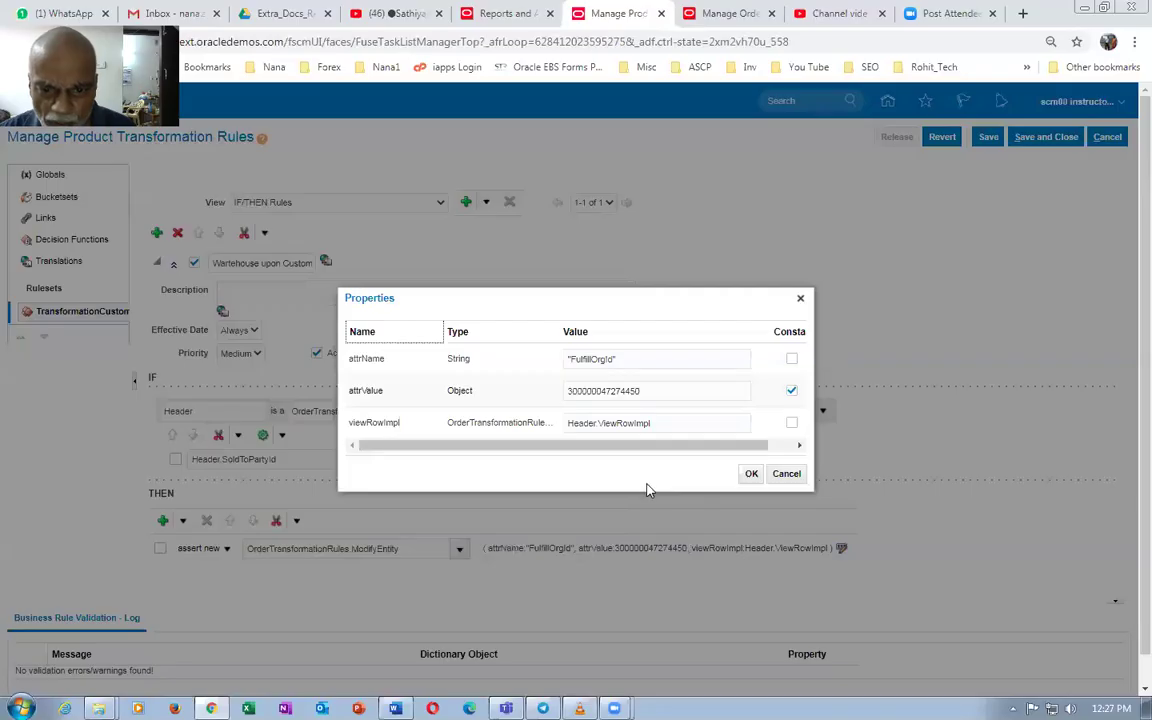
{"action": "left_click", "coordinate": [750, 473]}
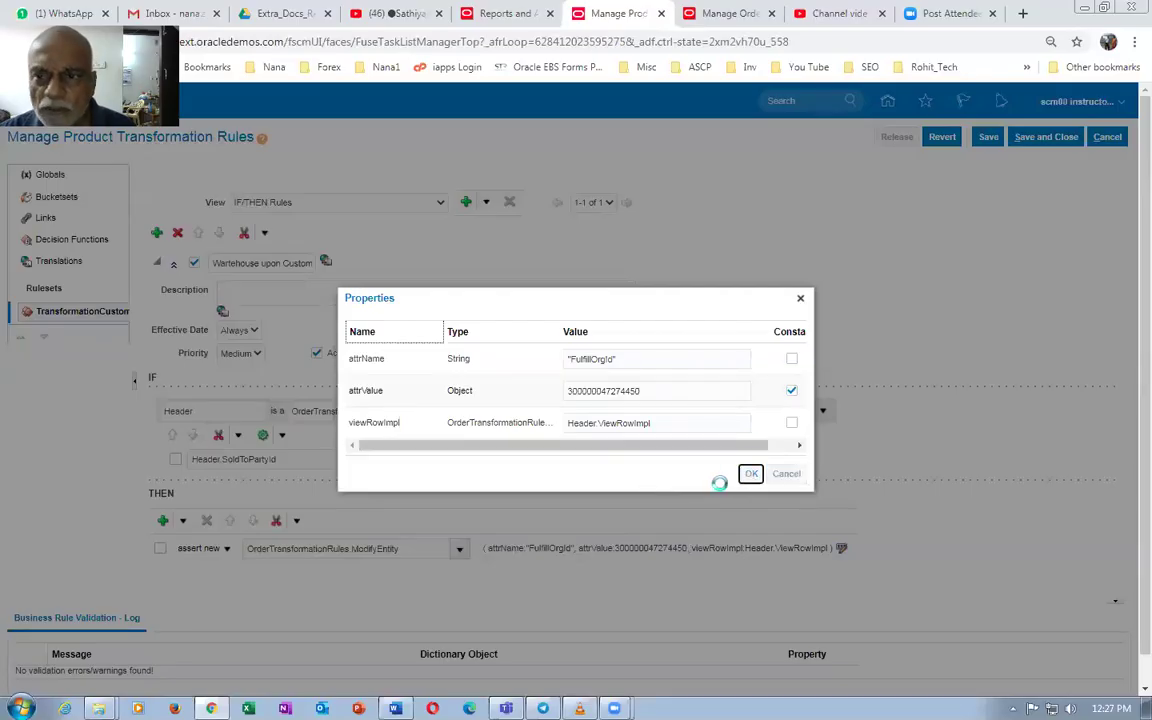
Save the product transformation rule and release it to production
{"action": "left_click", "coordinate": [988, 139]}
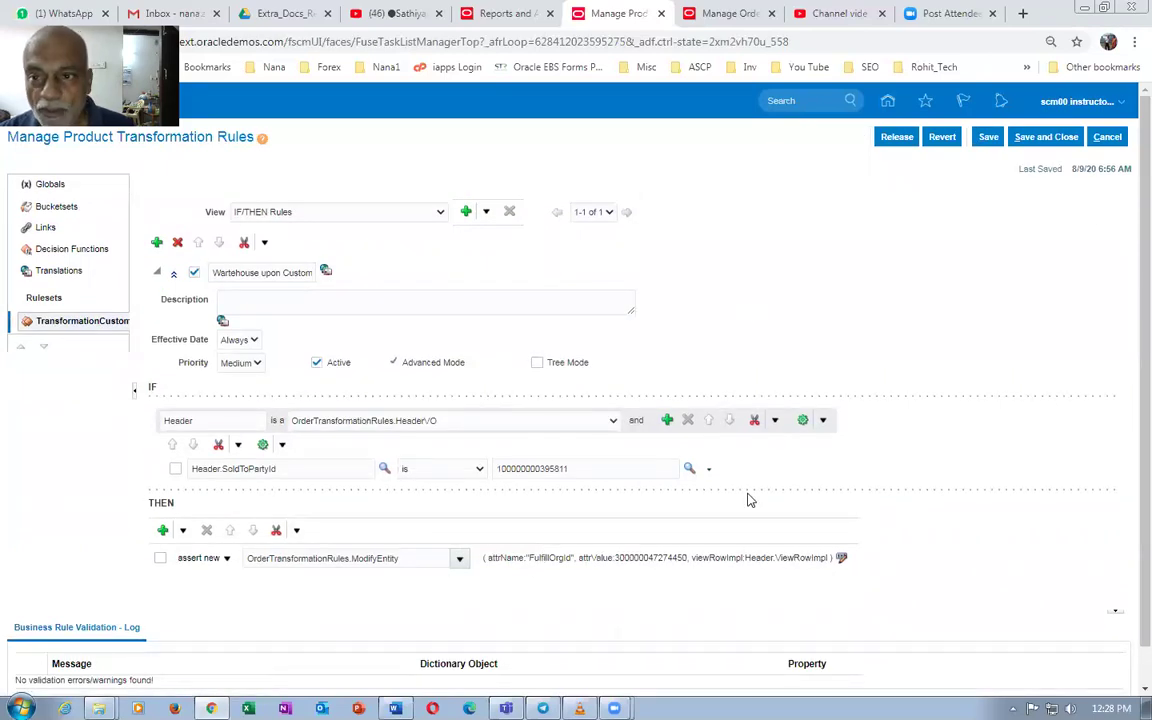
{"action": "left_click", "coordinate": [898, 138]}
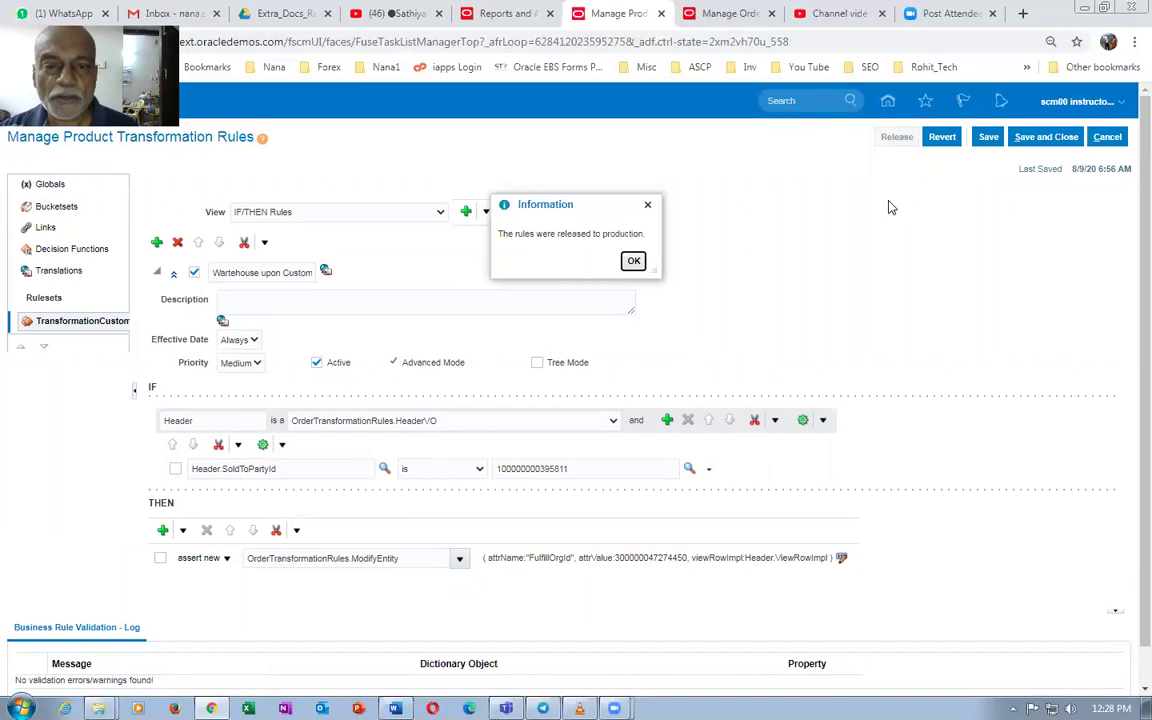
{"action": "left_click", "coordinate": [633, 260]}
Switch to the Manage Orders page, close the open order, and start a new order
{"action": "left_click", "coordinate": [726, 14]}
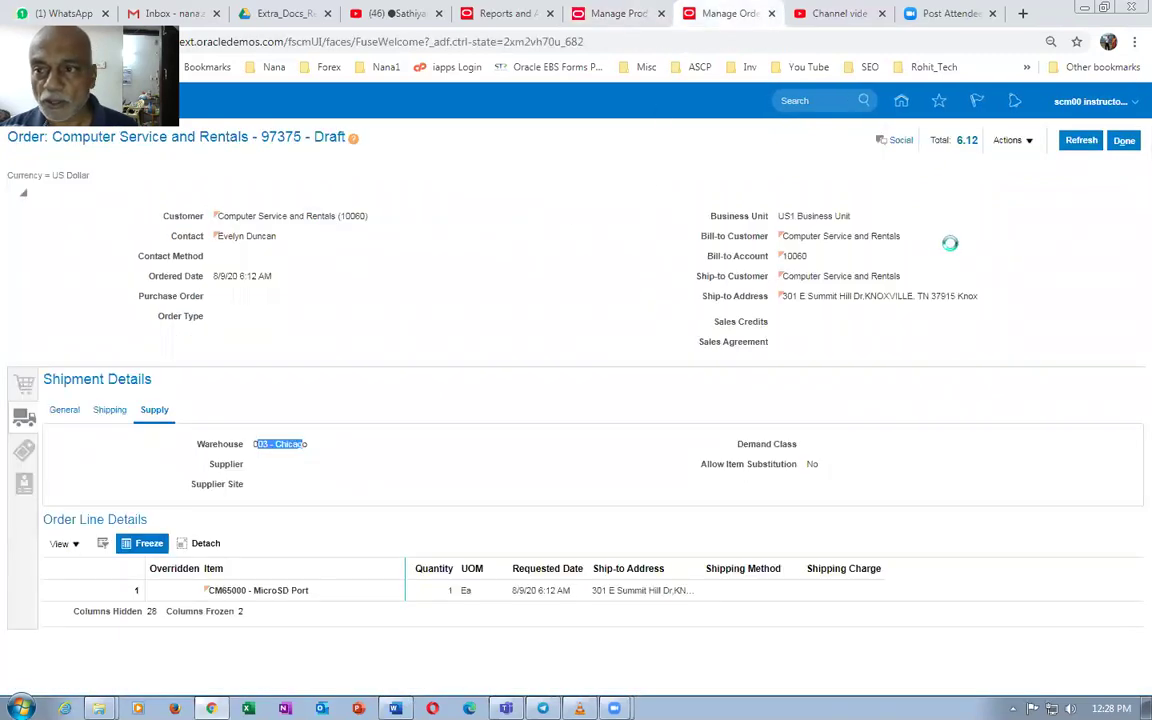
{"action": "left_click", "coordinate": [1124, 140]}
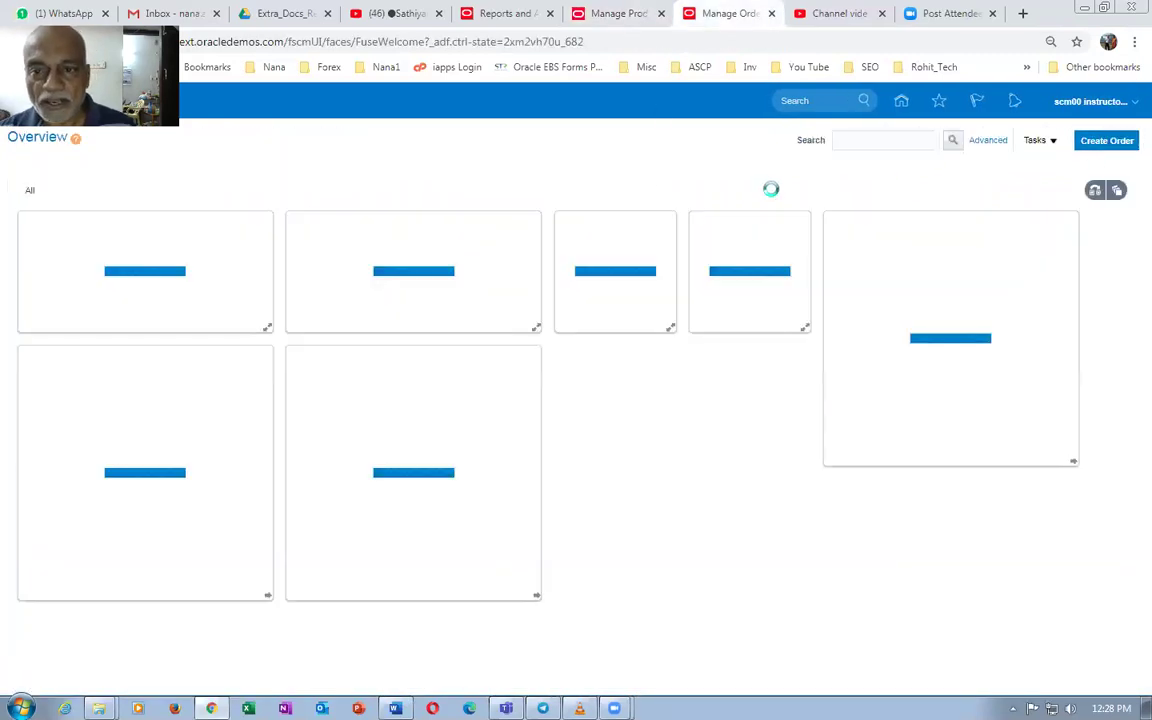
{"action": "left_click", "coordinate": [1107, 141]}
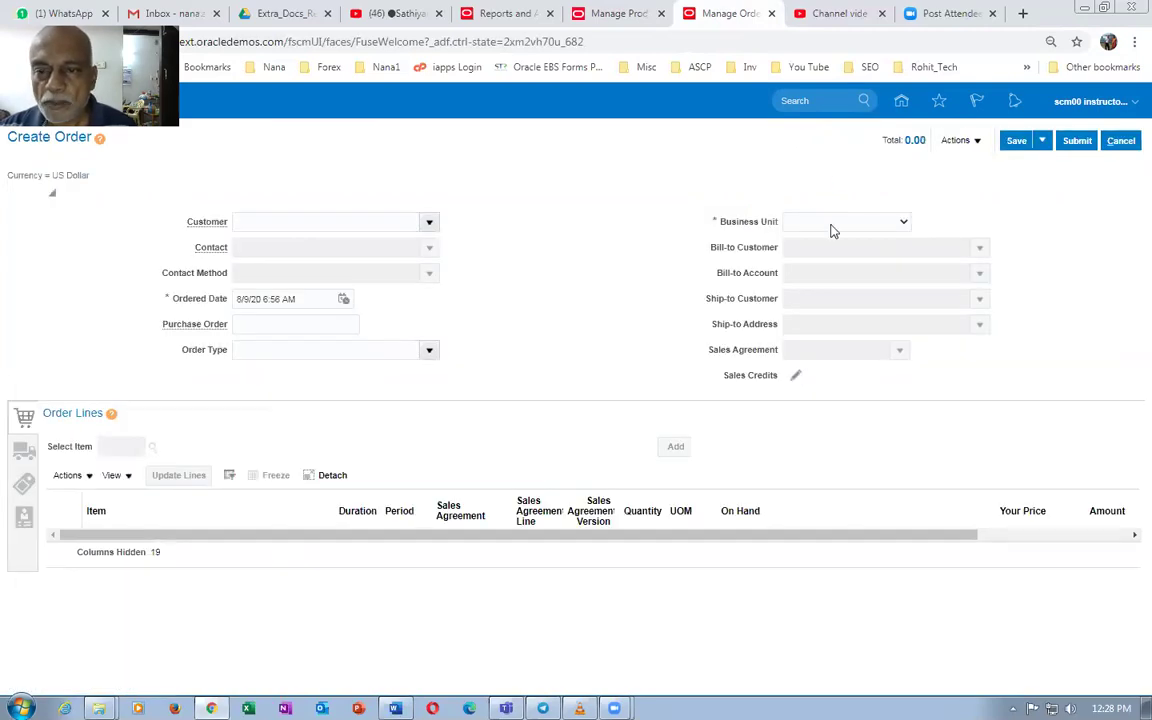
Set the order's business unit to US1 Business Unit and its customer to Computer Service and Rentals
{"action": "left_click", "coordinate": [832, 223]}
{"action": "left_click_drag", "start_coordinate": [905, 301], "coordinate": [923, 419]}
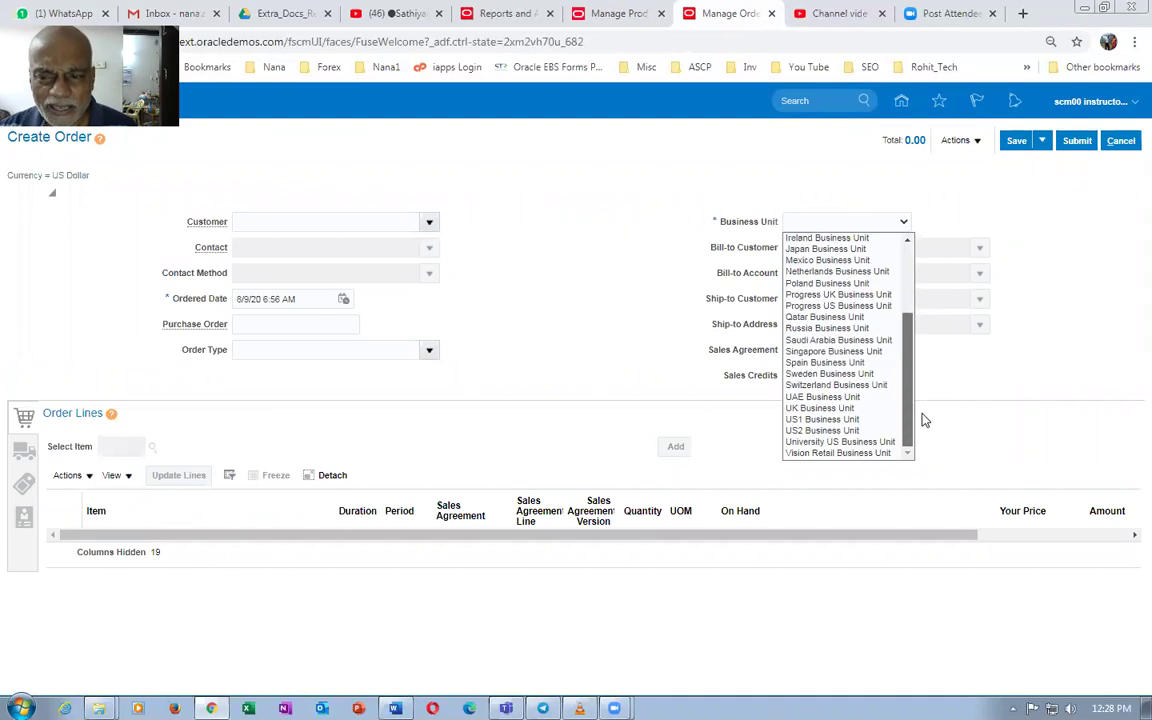
{"action": "left_click", "coordinate": [845, 419]}
{"action": "left_click", "coordinate": [327, 214]}
{"action": "type", "text": "comp"}
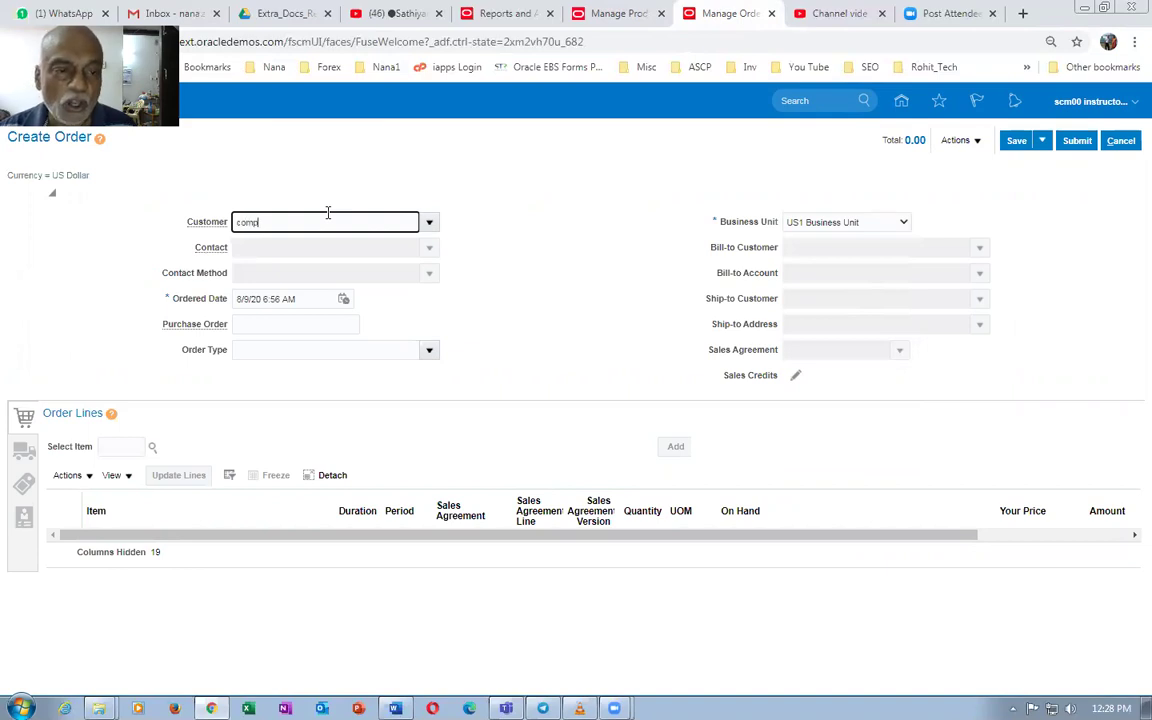
{"action": "left_click", "coordinate": [309, 246]}
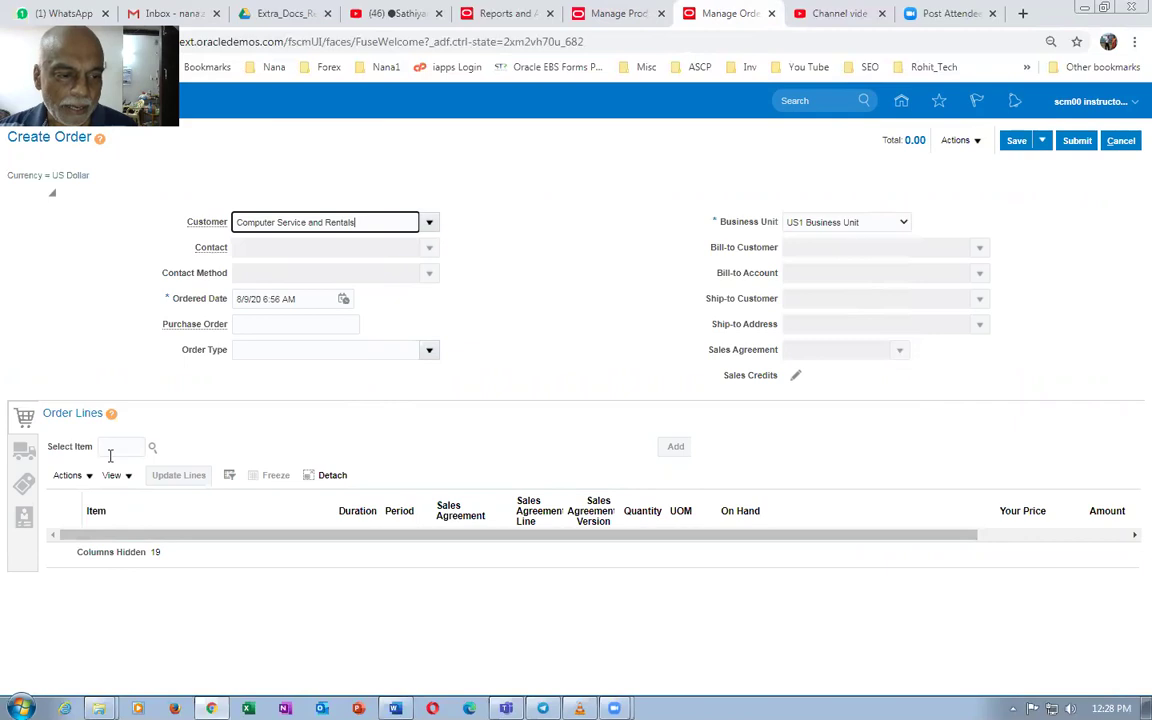
Select item CM65000 for the order lines and save the order as a draft
{"action": "left_click", "coordinate": [122, 442]}
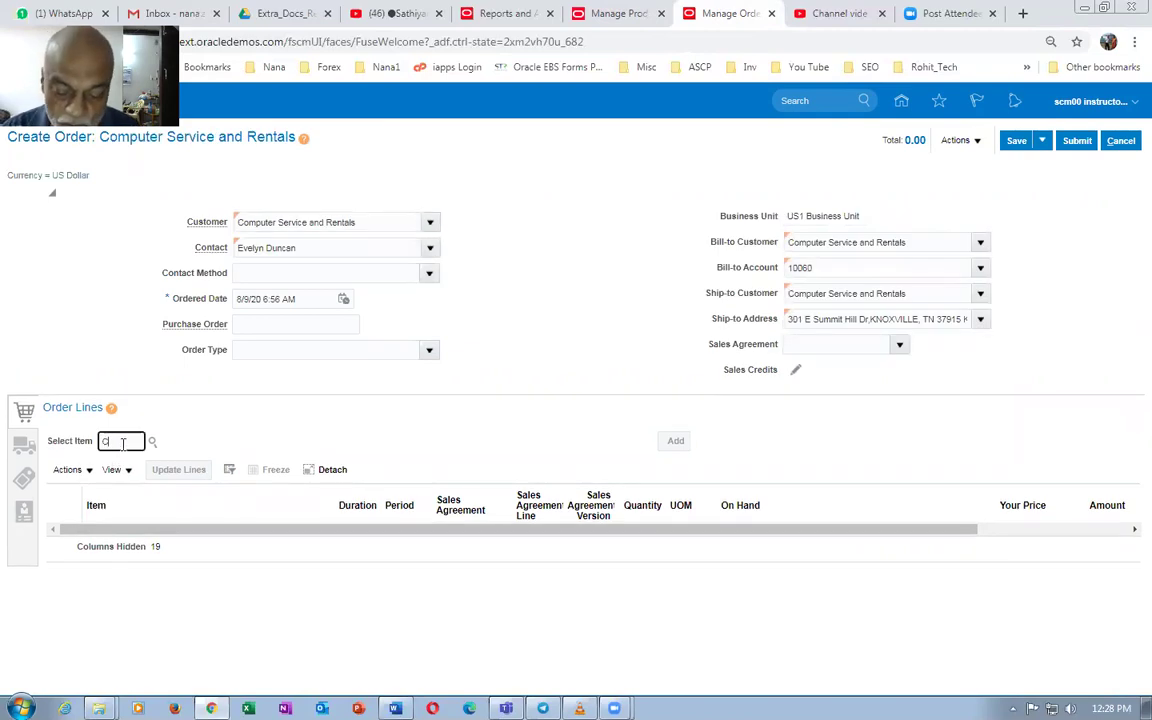
{"action": "type", "text": "CM67000"}
{"action": "key", "text": "Tab"}
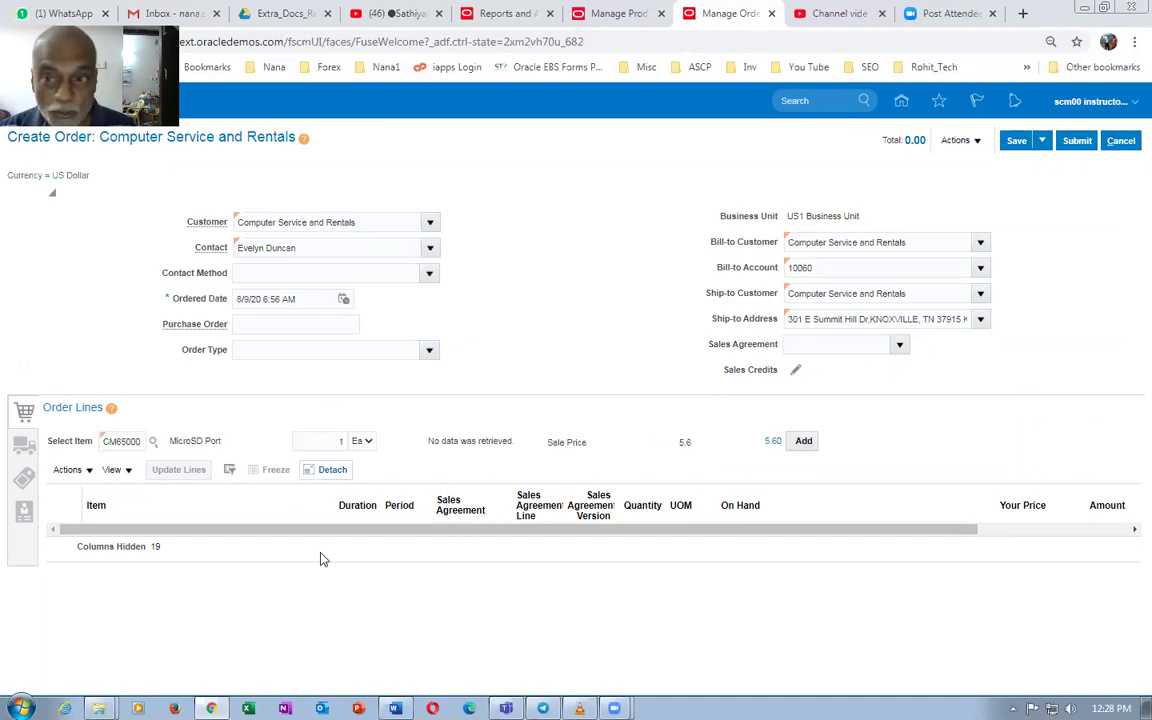
{"action": "left_click", "coordinate": [1016, 141]}
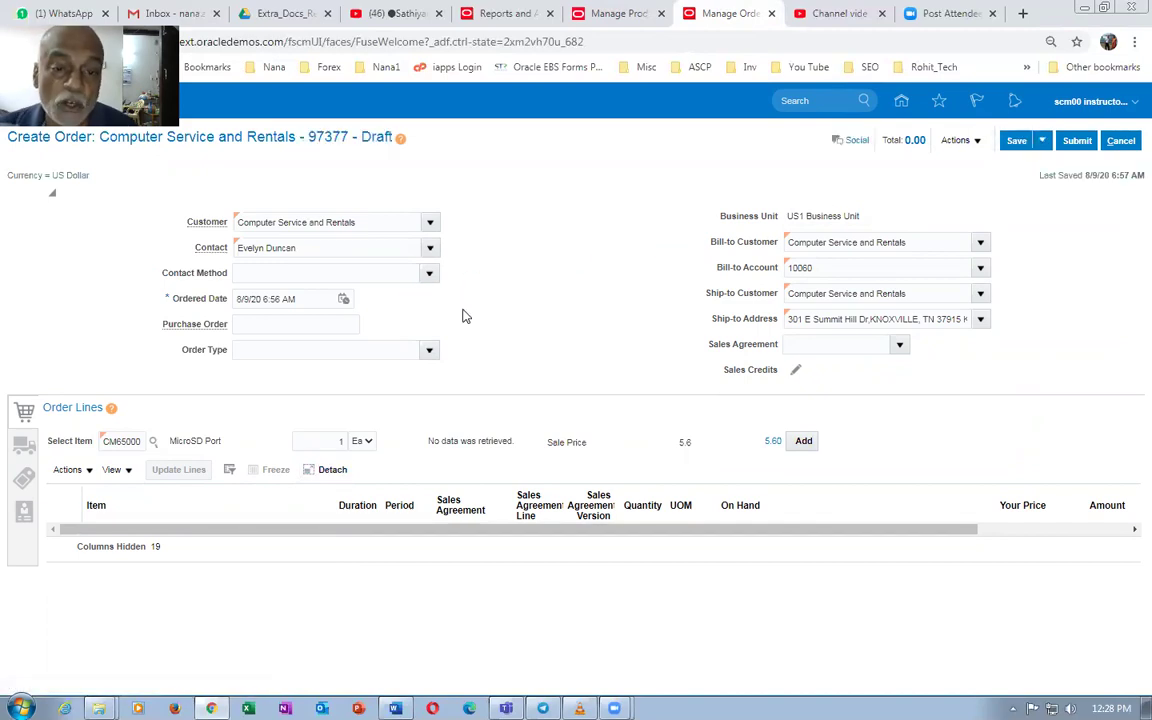
Check the warehouse in the order's supply shipment details and try to submit the order
{"action": "left_click", "coordinate": [27, 446]}
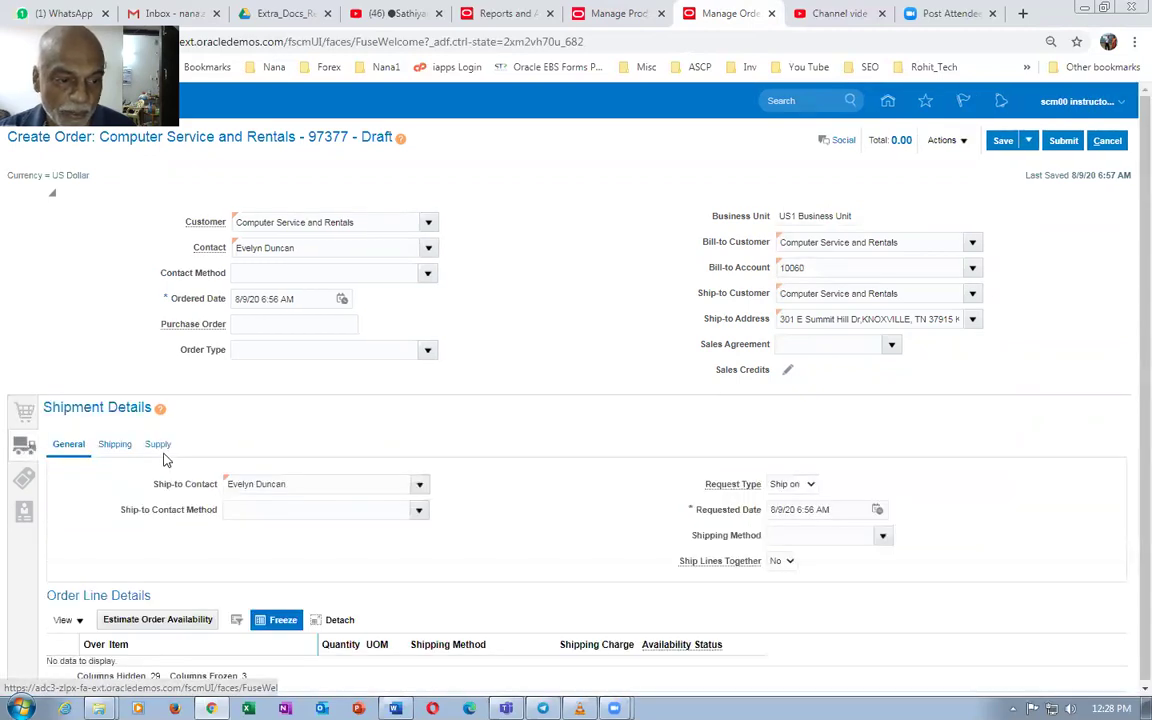
{"action": "left_click", "coordinate": [160, 446]}
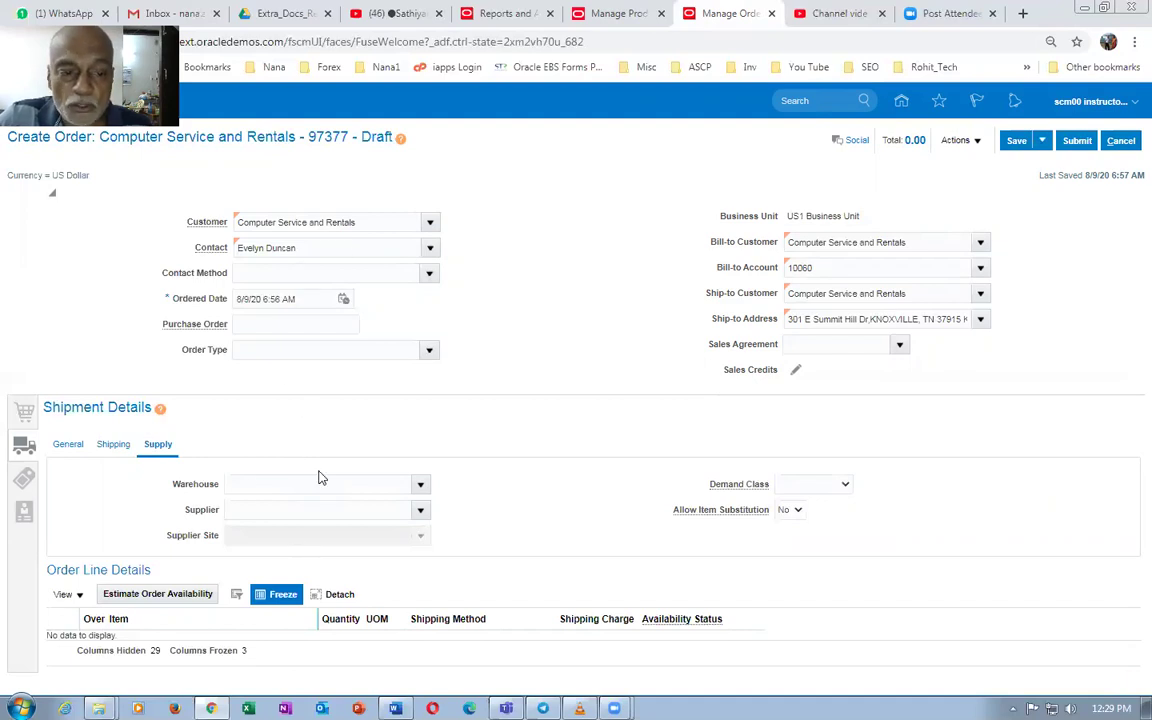
{"action": "left_click", "coordinate": [1078, 142]}
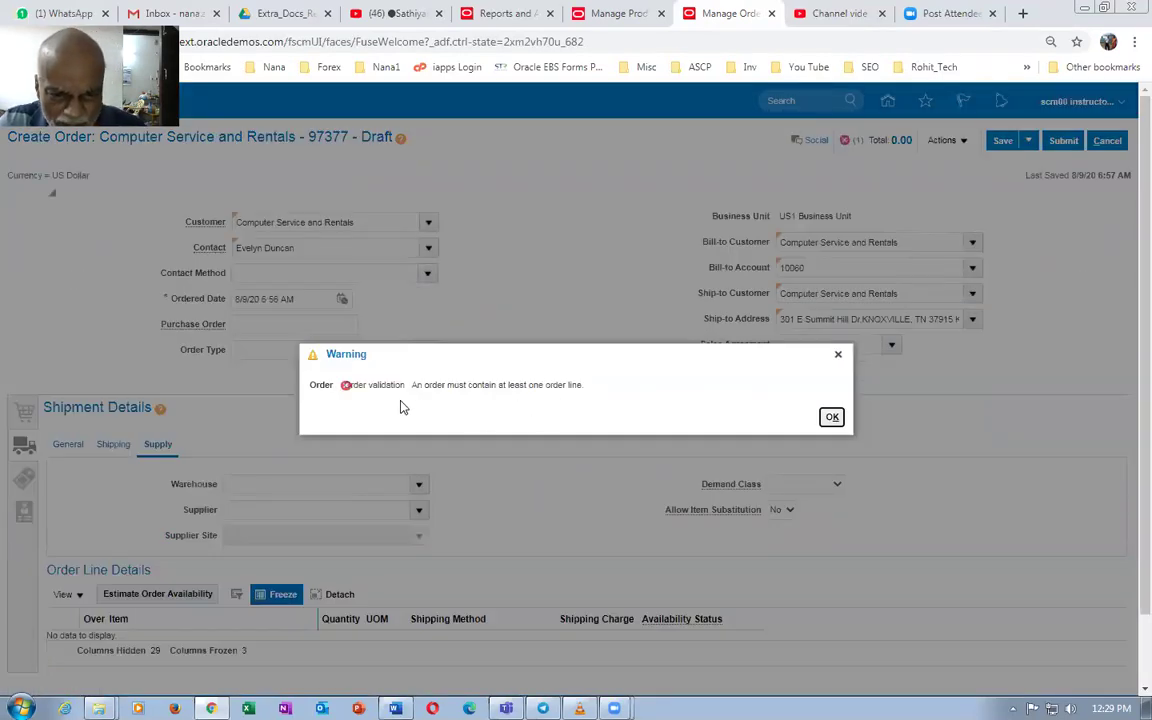
{"action": "left_click", "coordinate": [831, 417]}
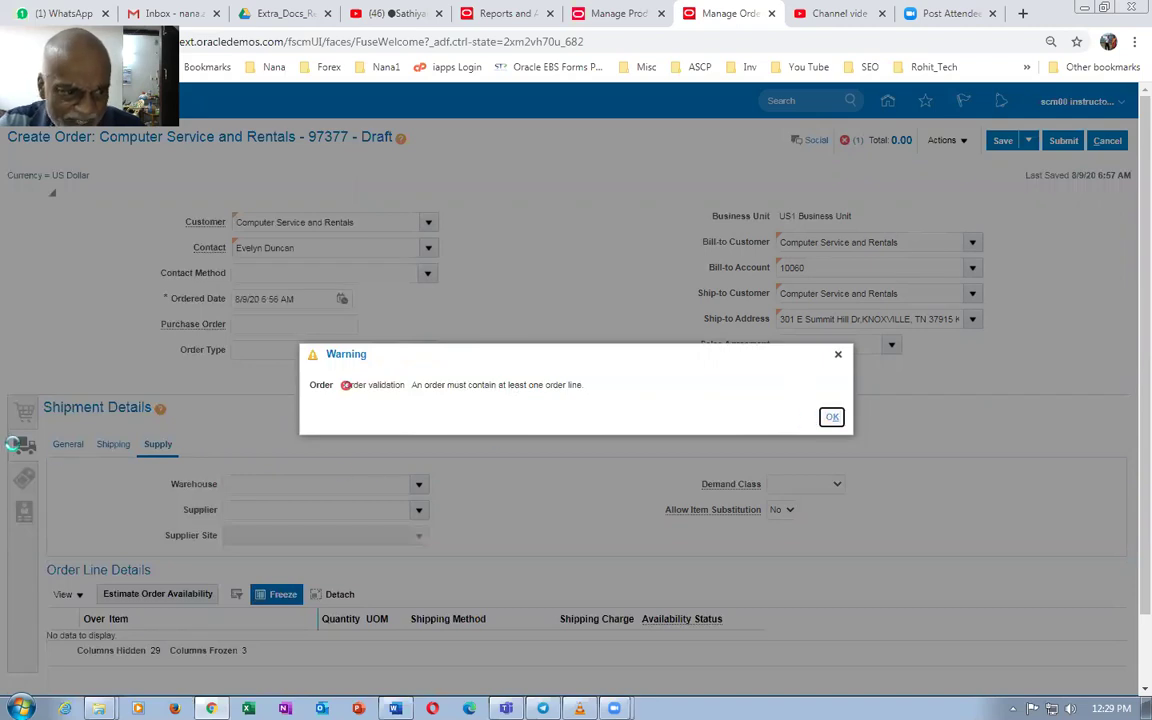
Try to add item CM65000 as an order line and save, then leave the order and discard the unsaved changes
{"action": "left_click", "coordinate": [22, 410]}
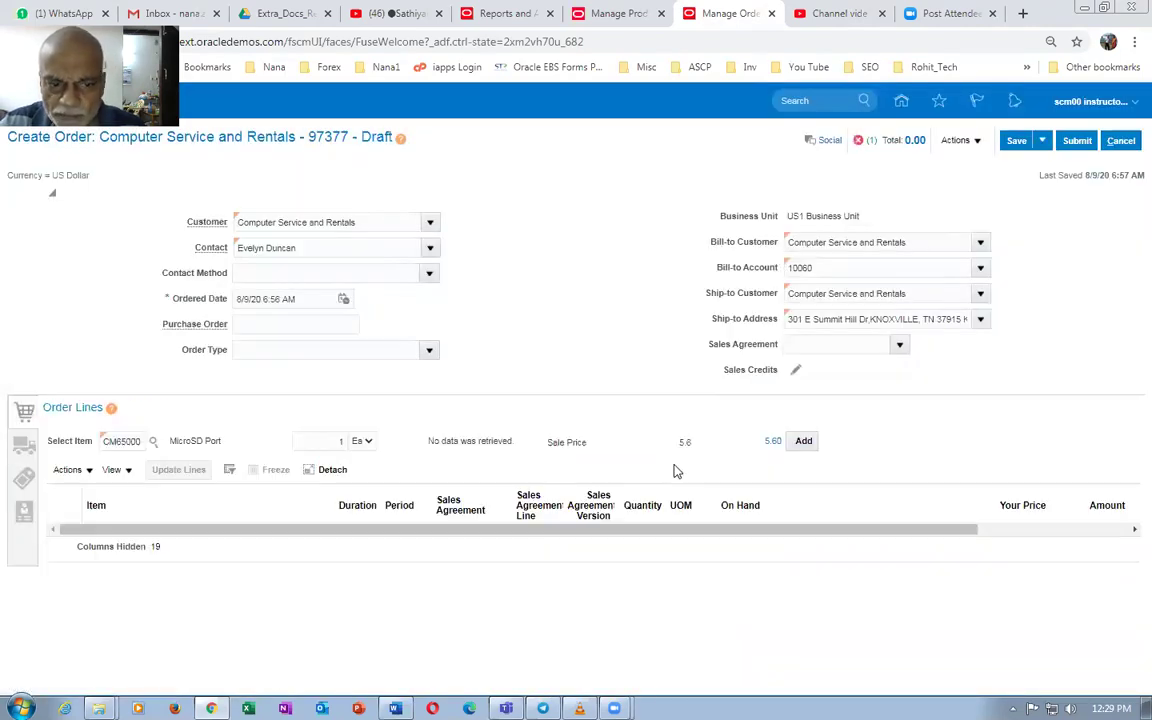
{"action": "left_click", "coordinate": [805, 441]}
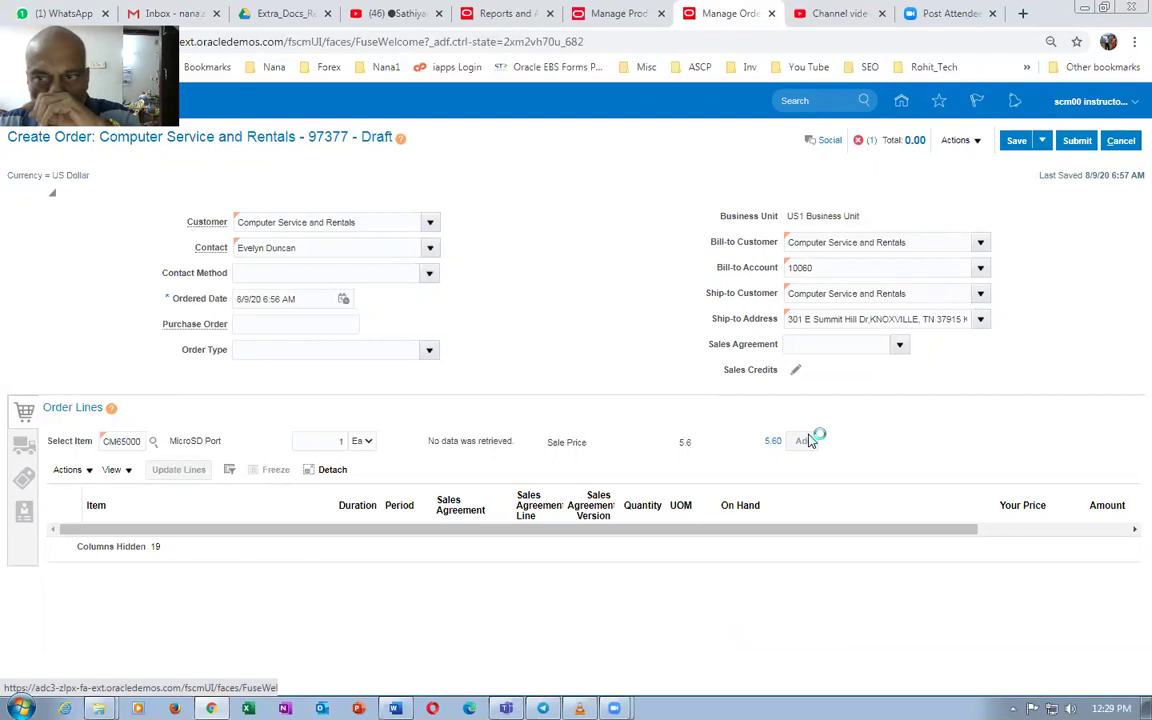
{"action": "left_click", "coordinate": [1018, 141]}
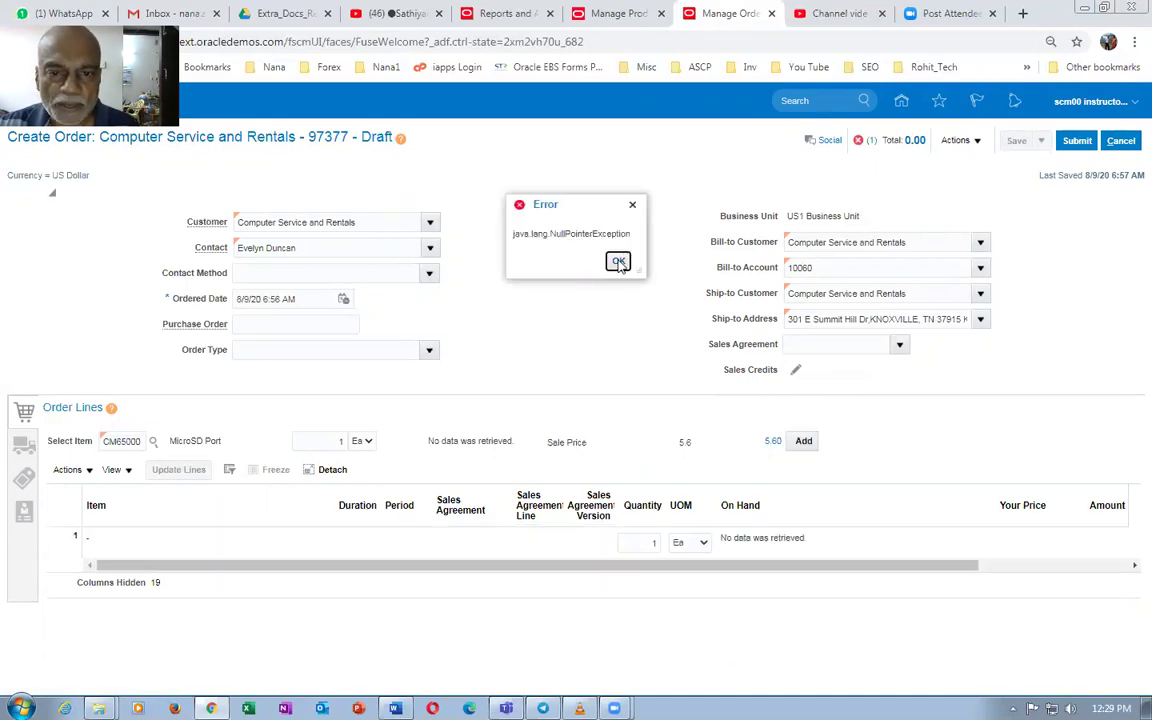
{"action": "left_click", "coordinate": [615, 261]}
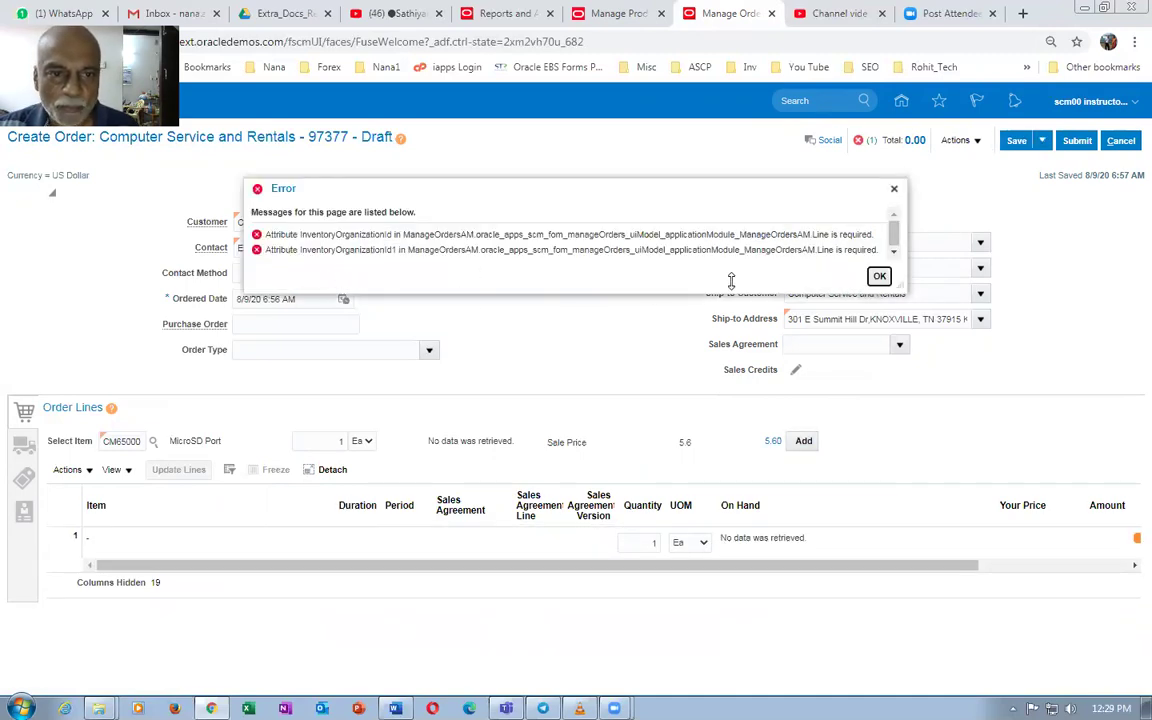
{"action": "left_click", "coordinate": [879, 276]}
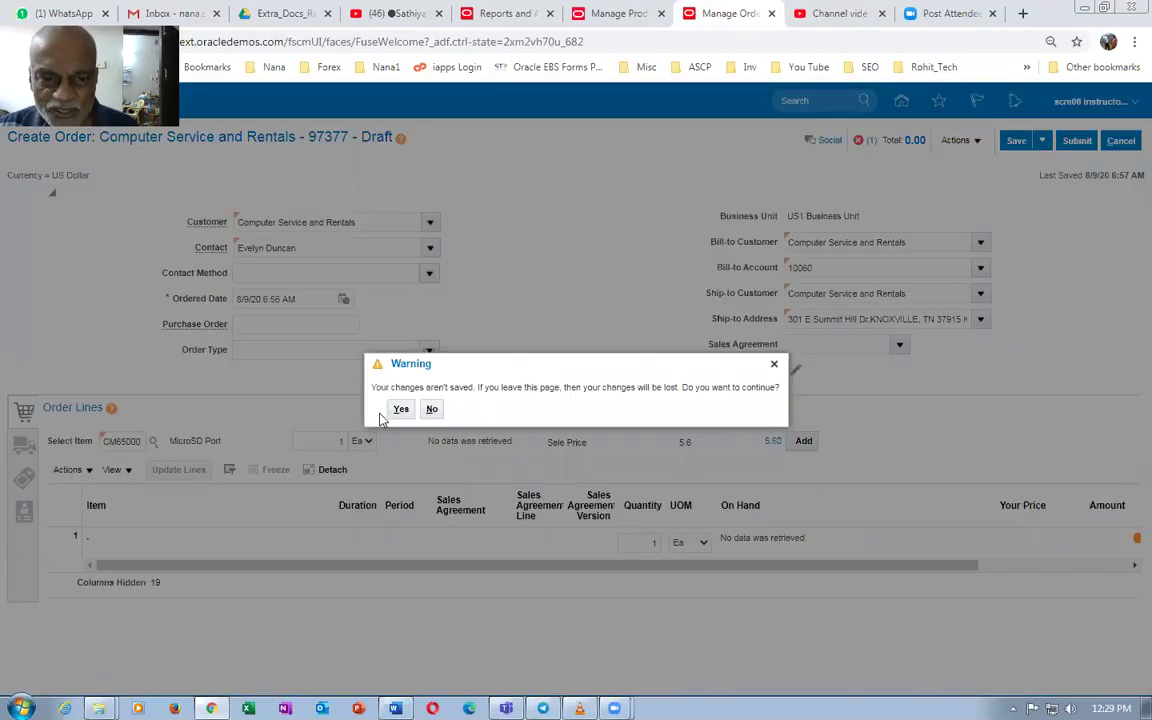
{"action": "left_click", "coordinate": [400, 409]}
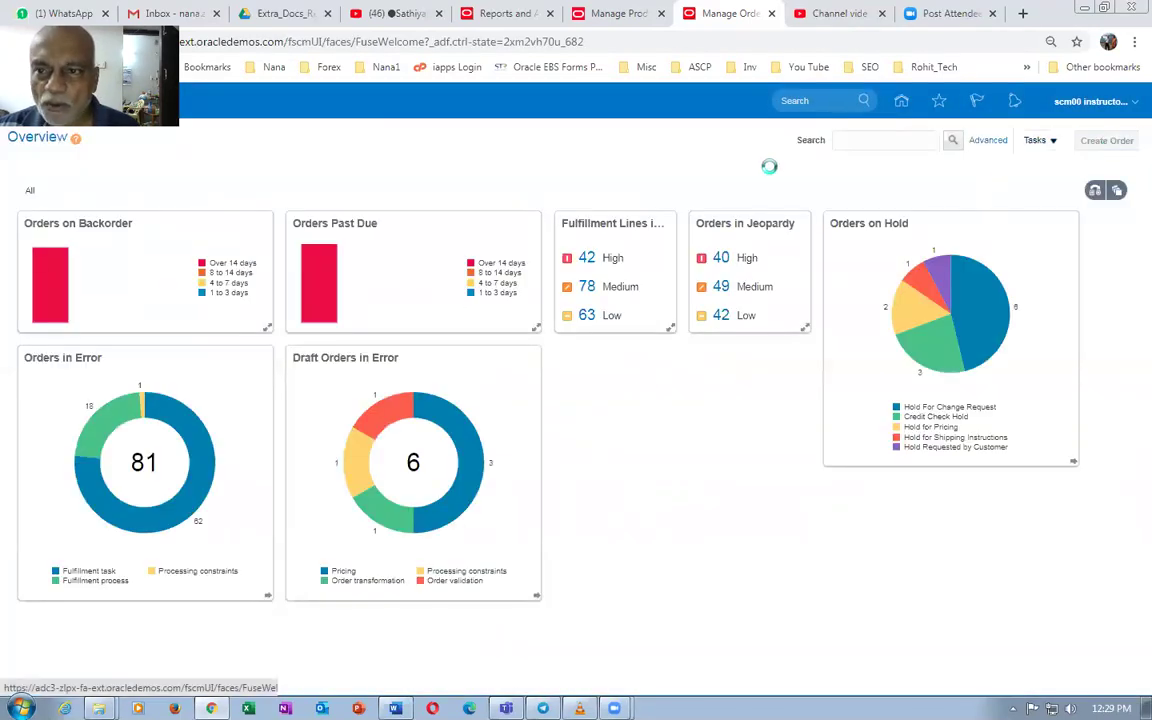
Create another order with US1 Business Unit as business unit and Computer Service and Rentals as customer
{"action": "left_click", "coordinate": [843, 221]}
{"action": "left_click_drag", "start_coordinate": [907, 252], "coordinate": [907, 403]}
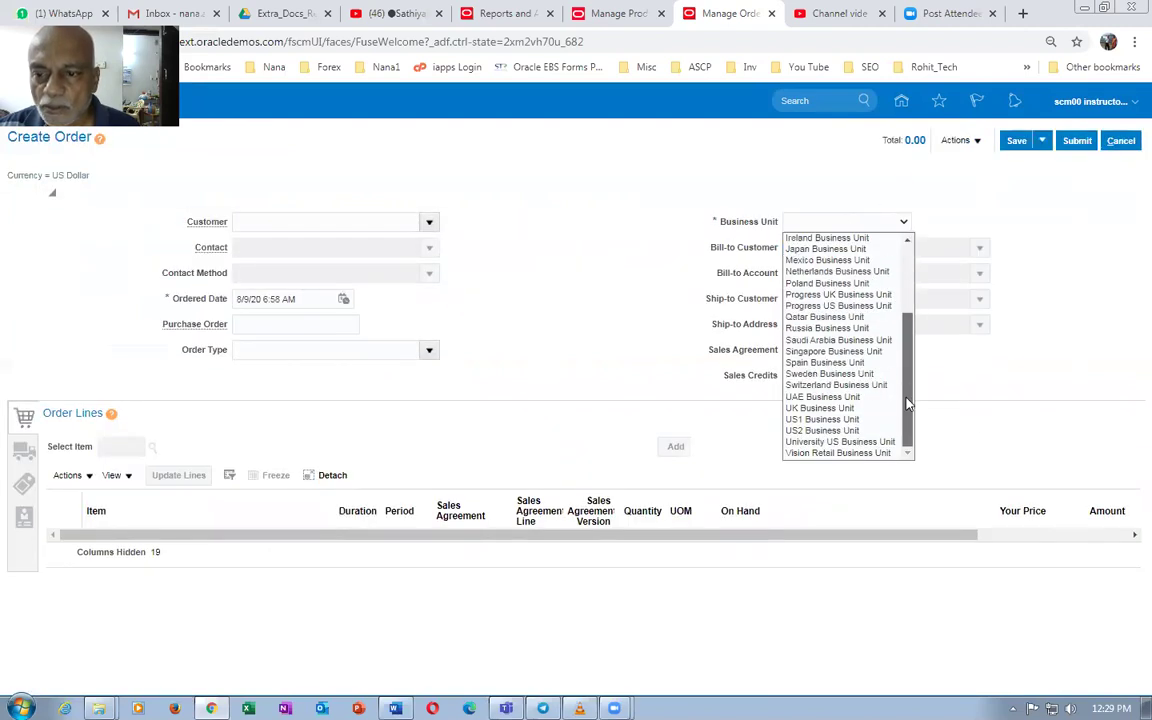
{"action": "left_click", "coordinate": [822, 419]}
{"action": "left_click", "coordinate": [309, 222]}
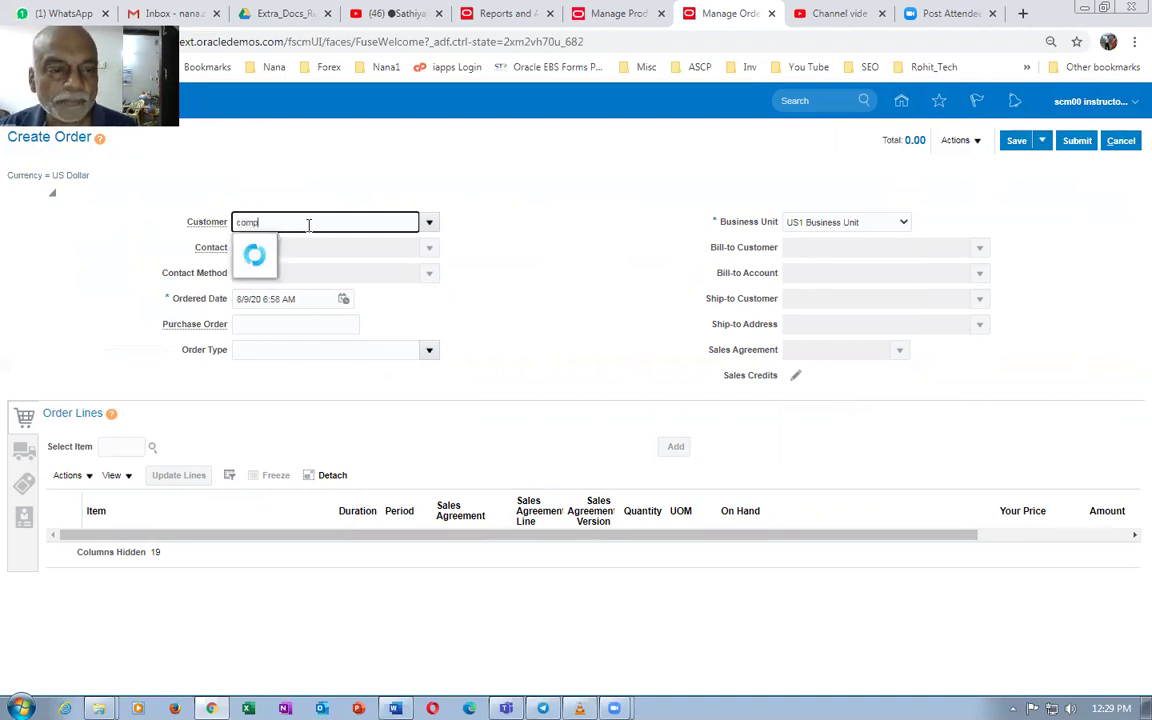
{"action": "left_click", "coordinate": [296, 244]}
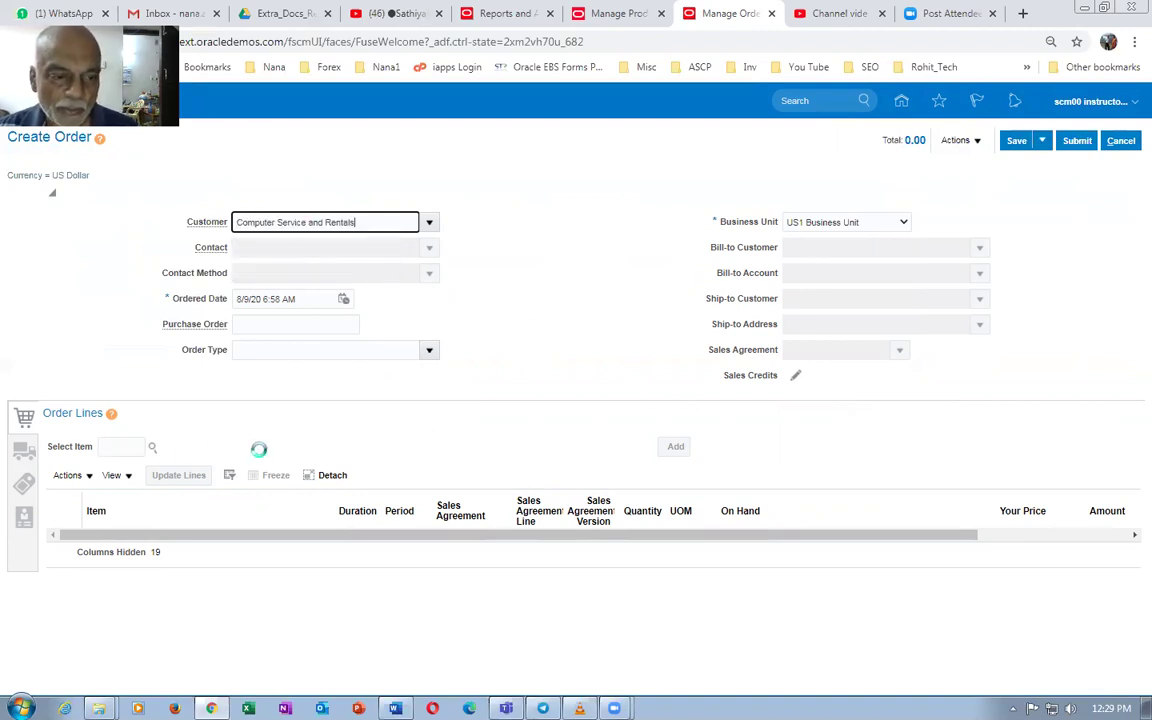
Add item CM65000 with a quantity of 1 as an order line and save the order as a draft
{"action": "left_click", "coordinate": [134, 447]}
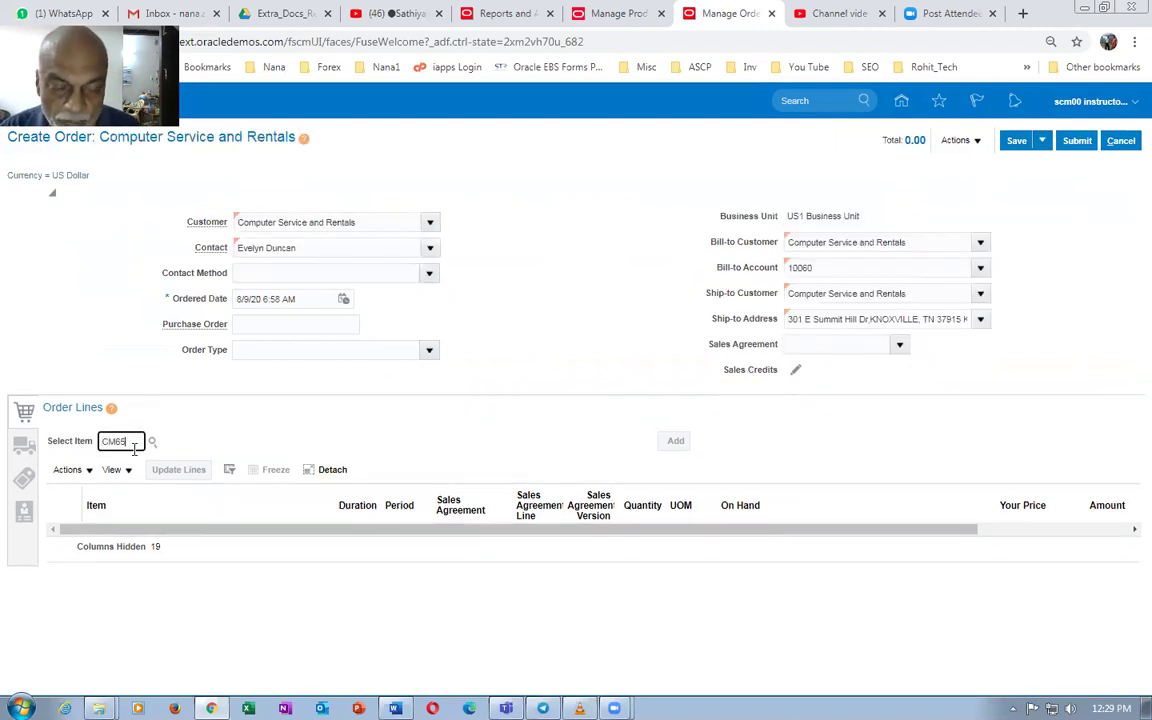
{"action": "type", "text": "CM65000"}
{"action": "key", "text": "Tab"}
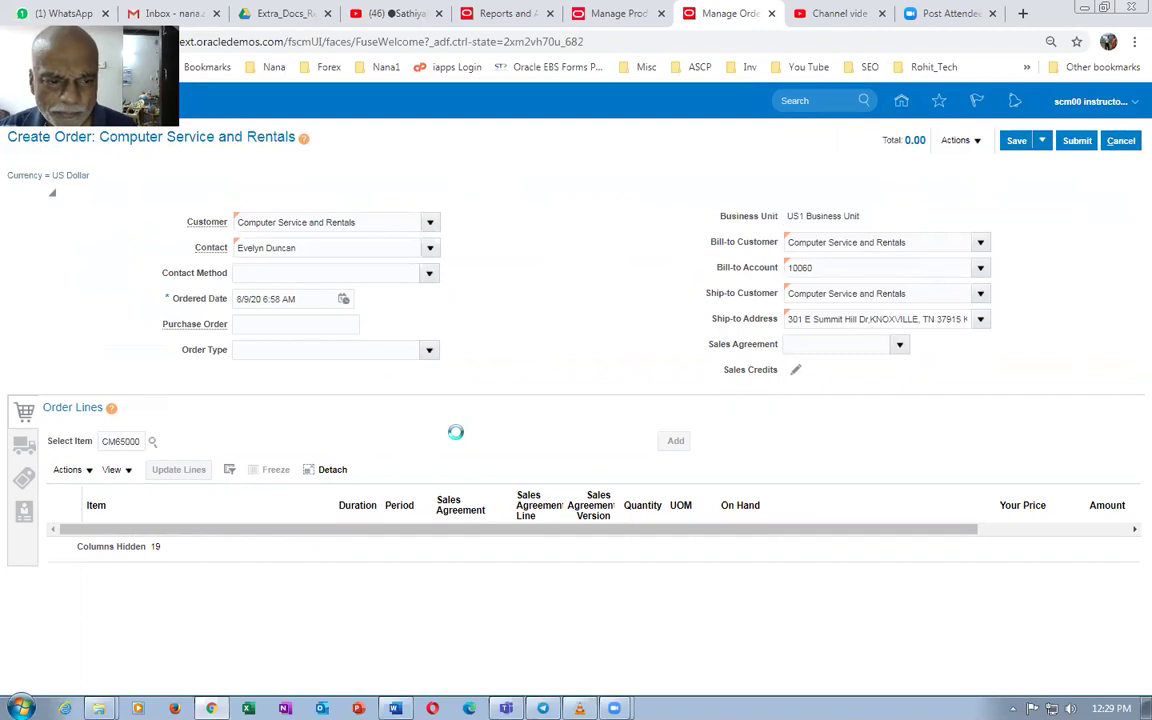
{"action": "left_click", "coordinate": [805, 442]}
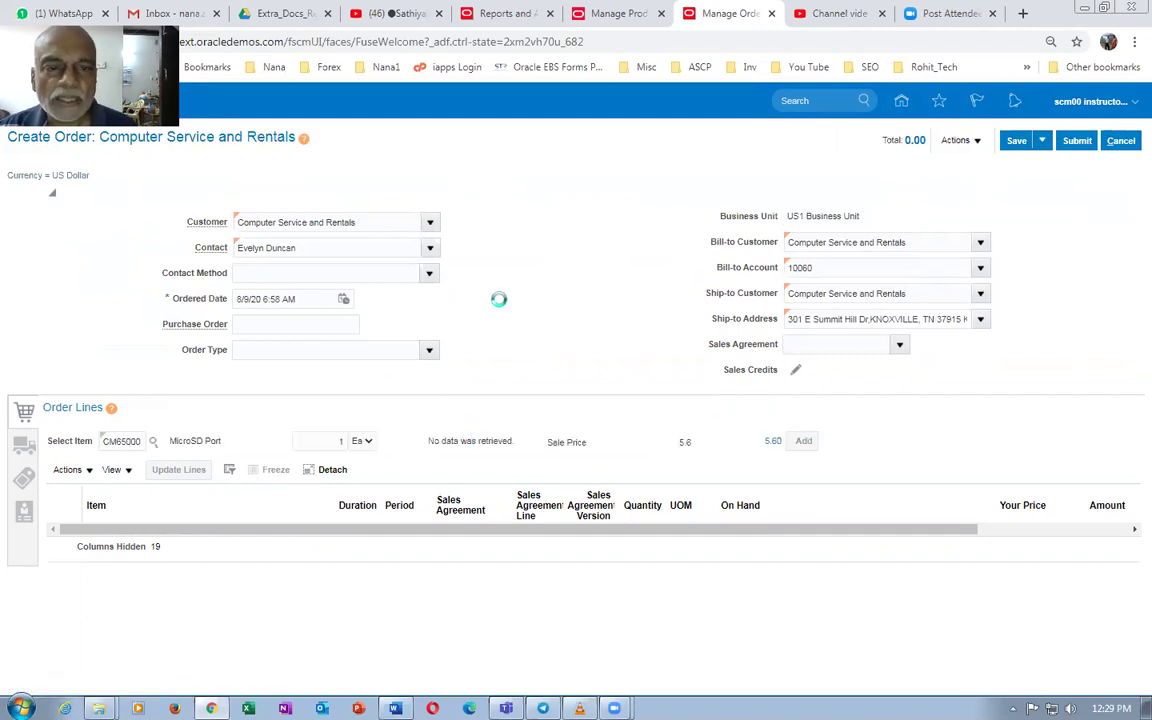
{"action": "left_click", "coordinate": [1016, 140]}
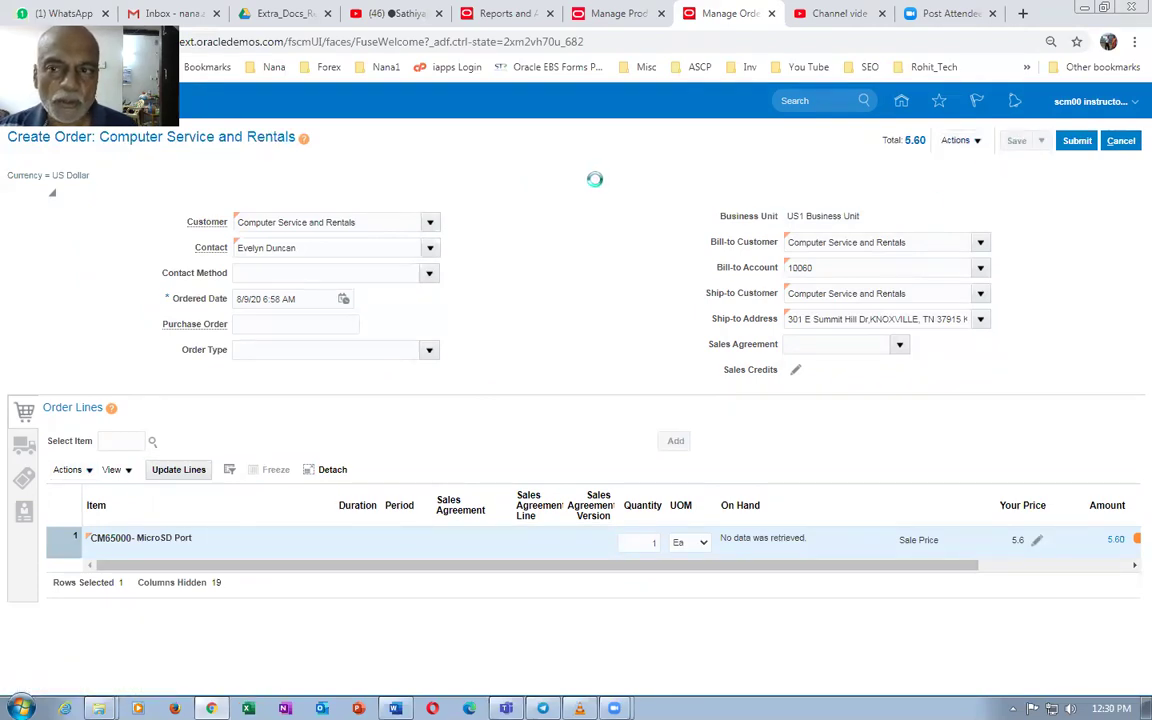
Check the warehouse in the draft's supply shipment details, submit the order and acknowledge the confirmation
{"action": "left_click", "coordinate": [20, 446]}
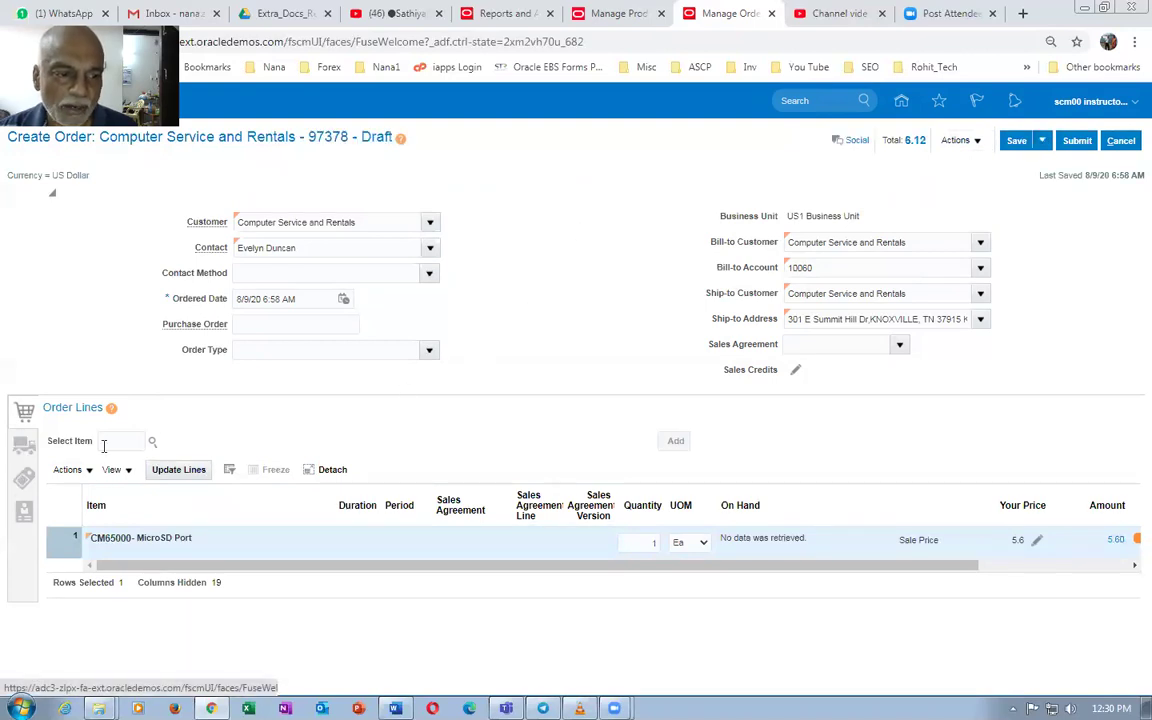
{"action": "left_click", "coordinate": [158, 444]}
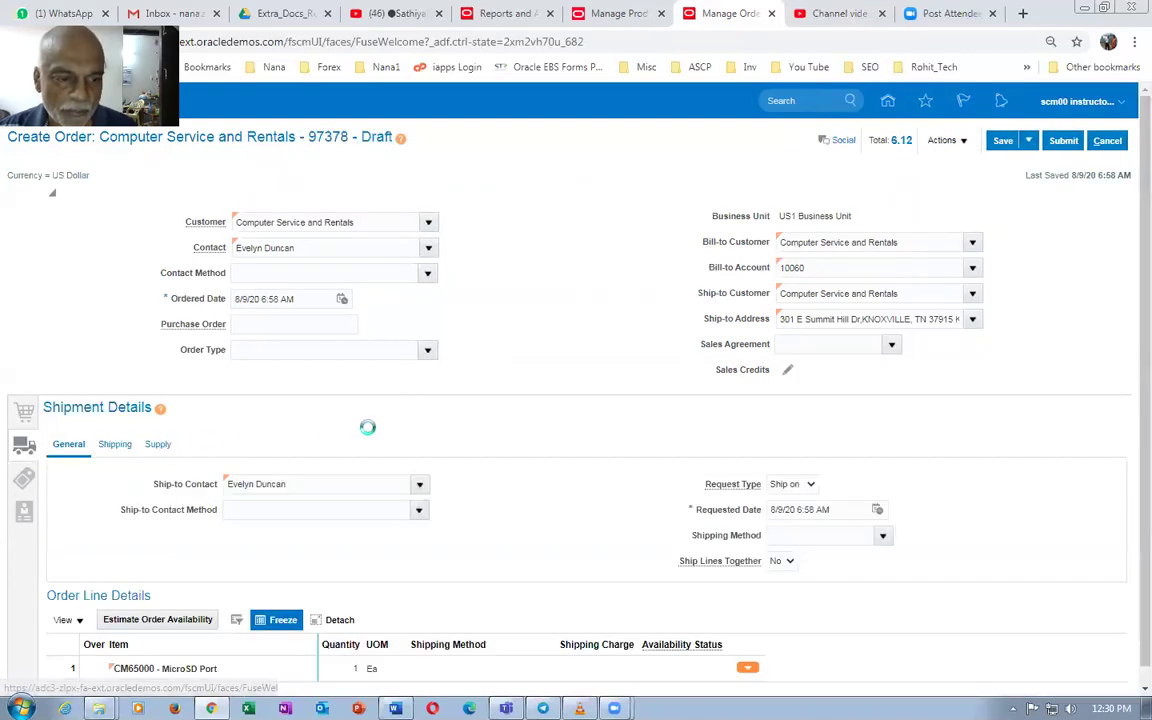
{"action": "left_click", "coordinate": [1078, 140]}
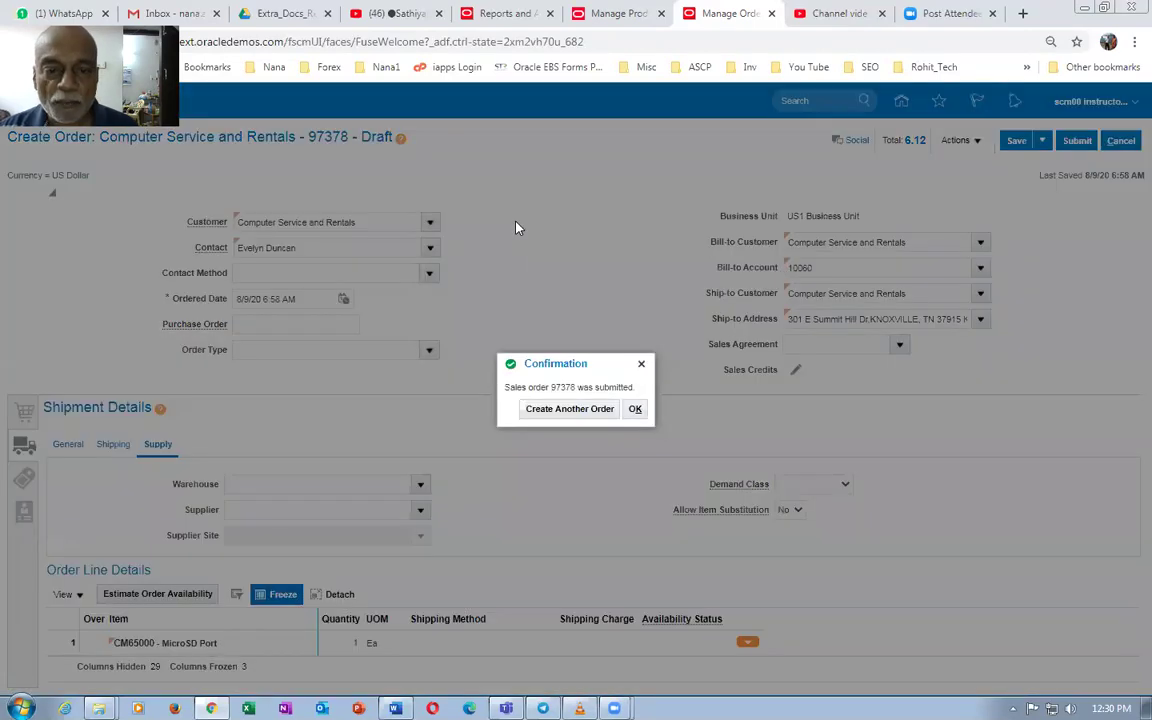
{"action": "left_click", "coordinate": [636, 410]}
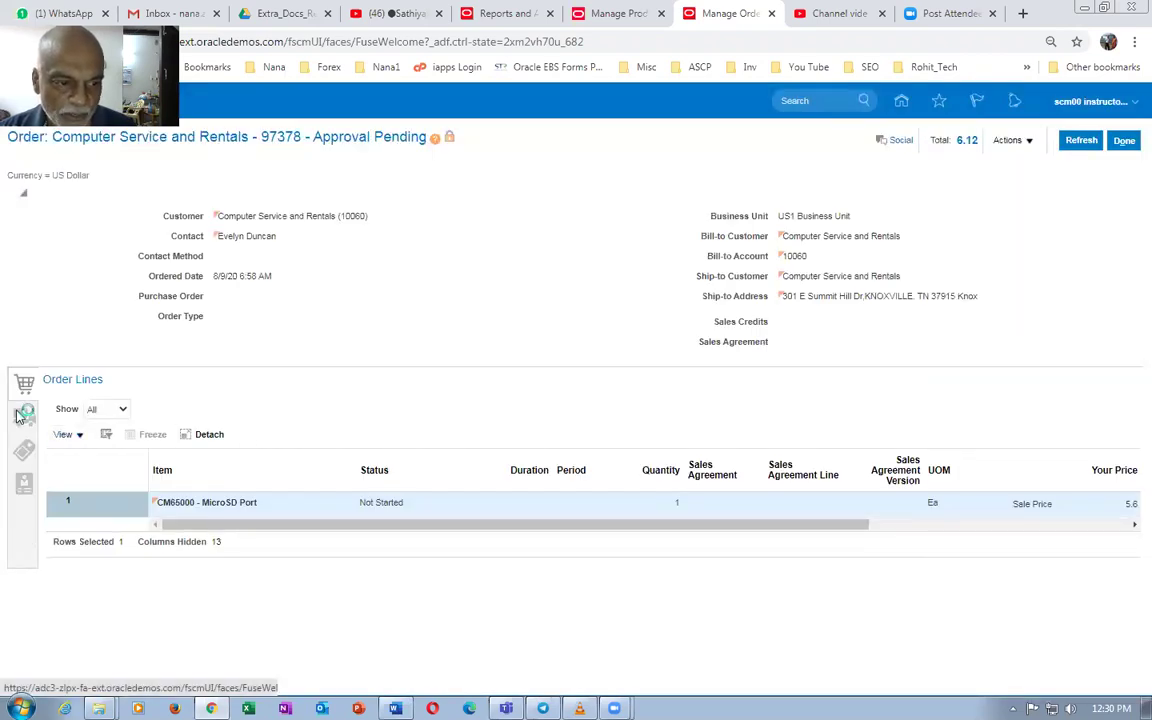
Examine the warehouse defaulted in the submitted order's supply shipment details
{"action": "left_click", "coordinate": [22, 414]}
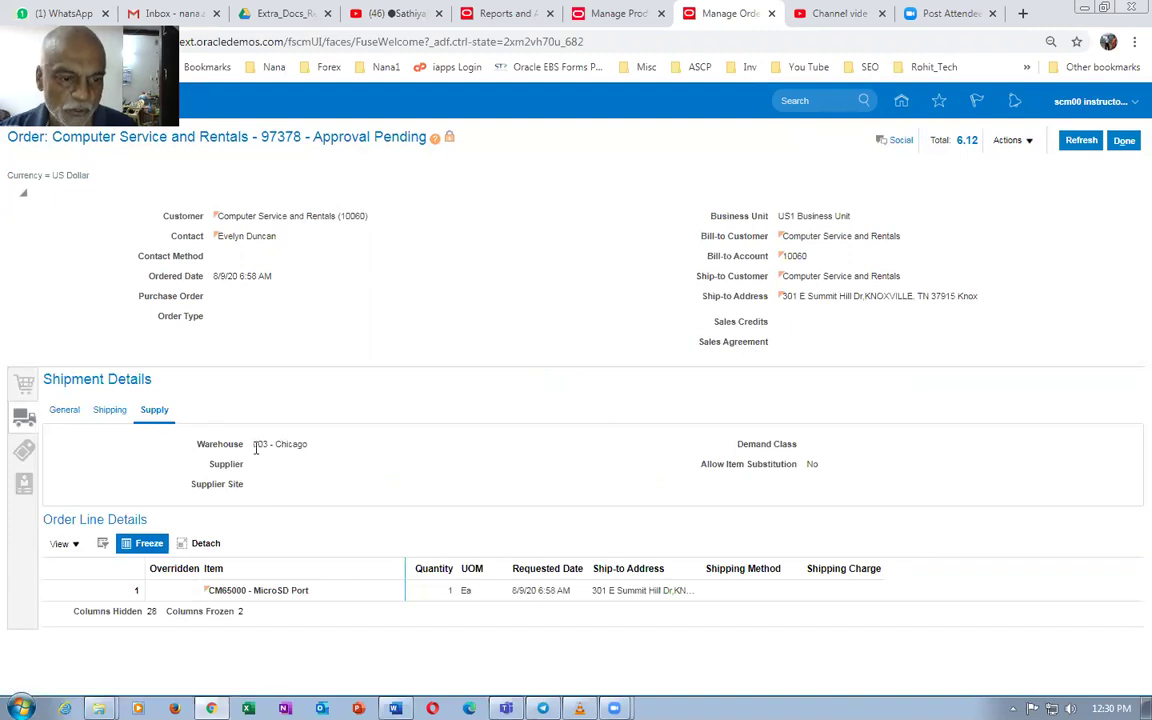
{"action": "left_click_drag", "start_coordinate": [255, 444], "coordinate": [297, 444]}
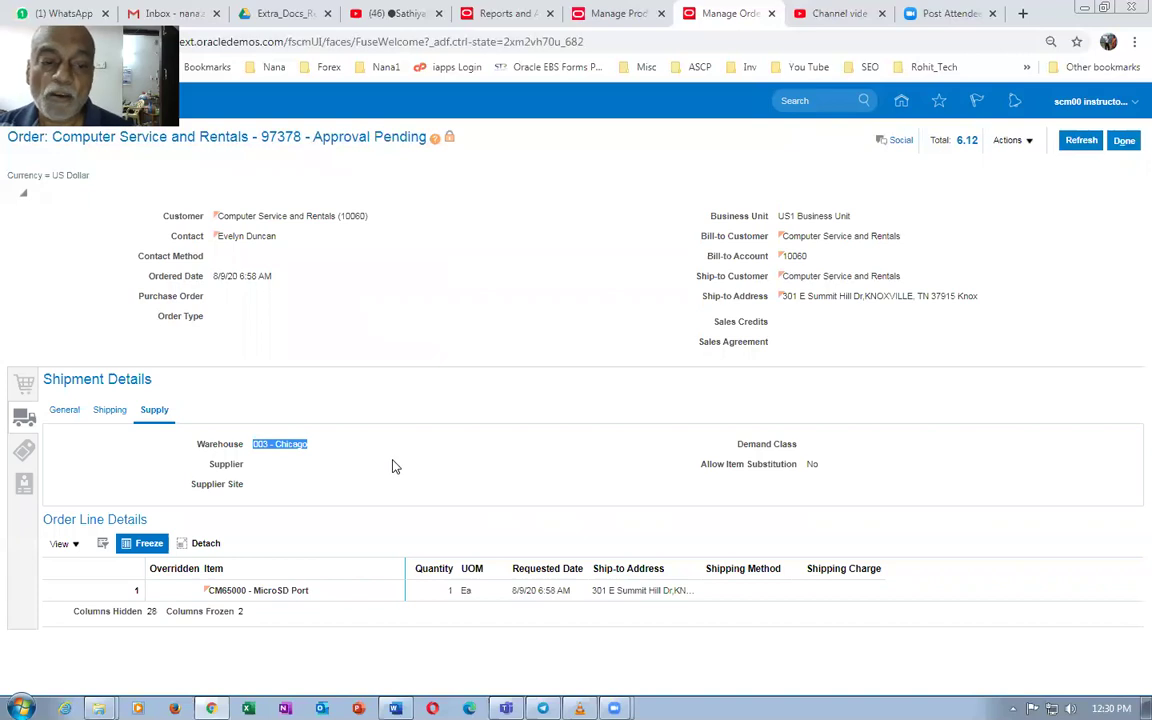
{"action": "left_click", "coordinate": [299, 463]}
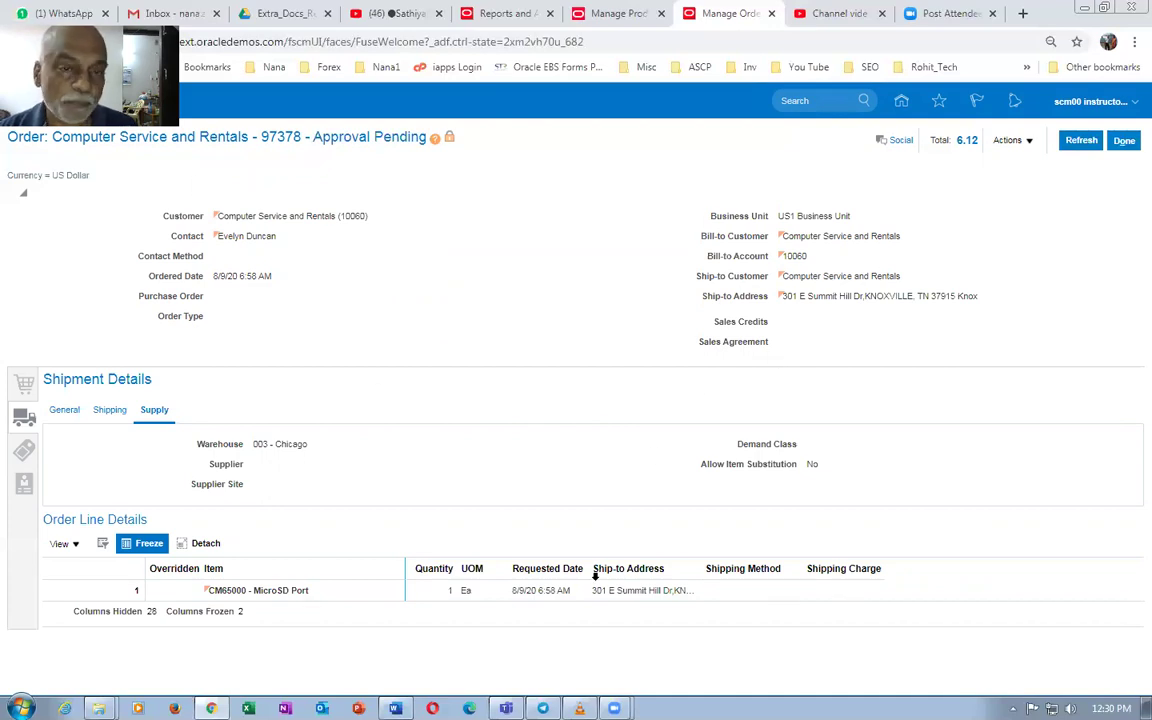
Return to the product transformation rule and examine the attrName and attrValue properties of its ModifyEntity action
{"action": "left_click", "coordinate": [595, 13]}
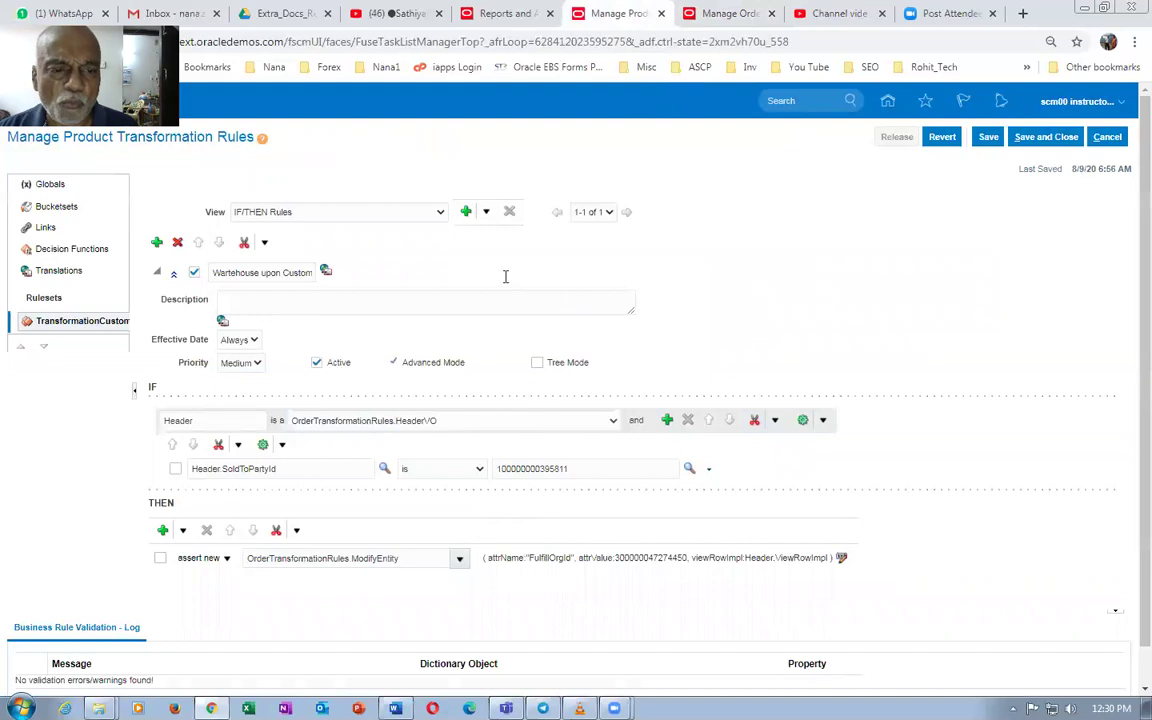
{"action": "scroll", "coordinate": [565, 250], "scroll_direction": "down", "scroll_amount": 1}
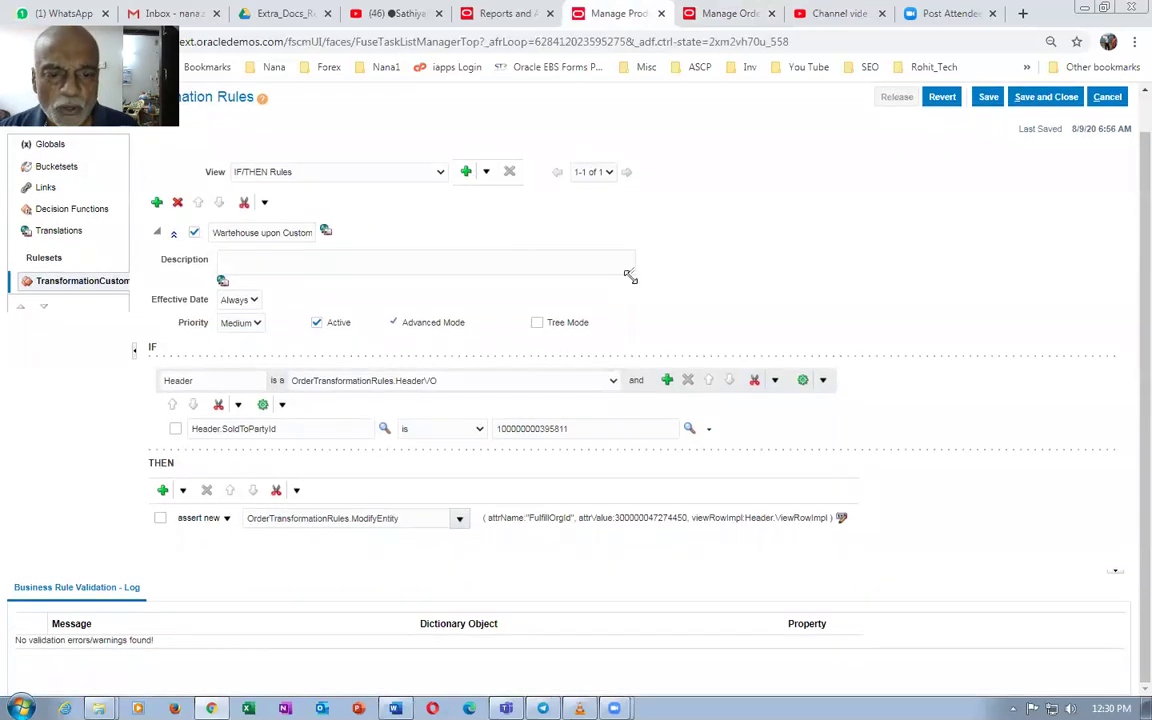
{"action": "left_click", "coordinate": [842, 518]}
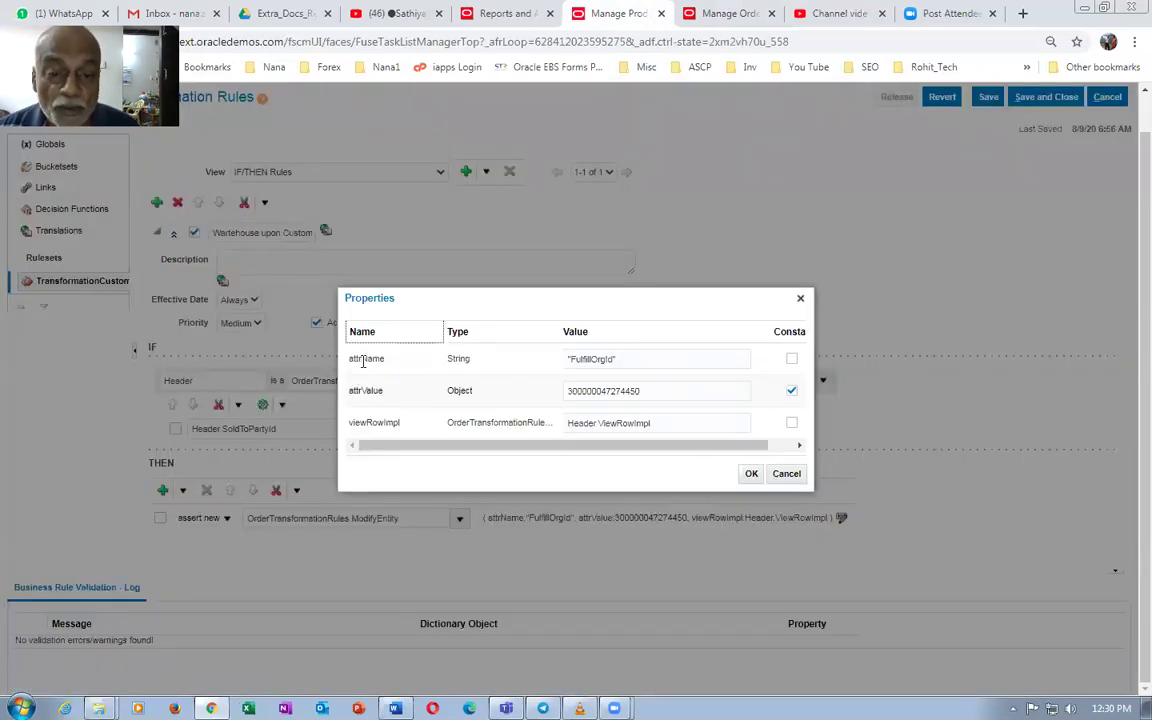
{"action": "left_click", "coordinate": [640, 358]}
{"action": "left_click_drag", "start_coordinate": [640, 358], "coordinate": [483, 362]}
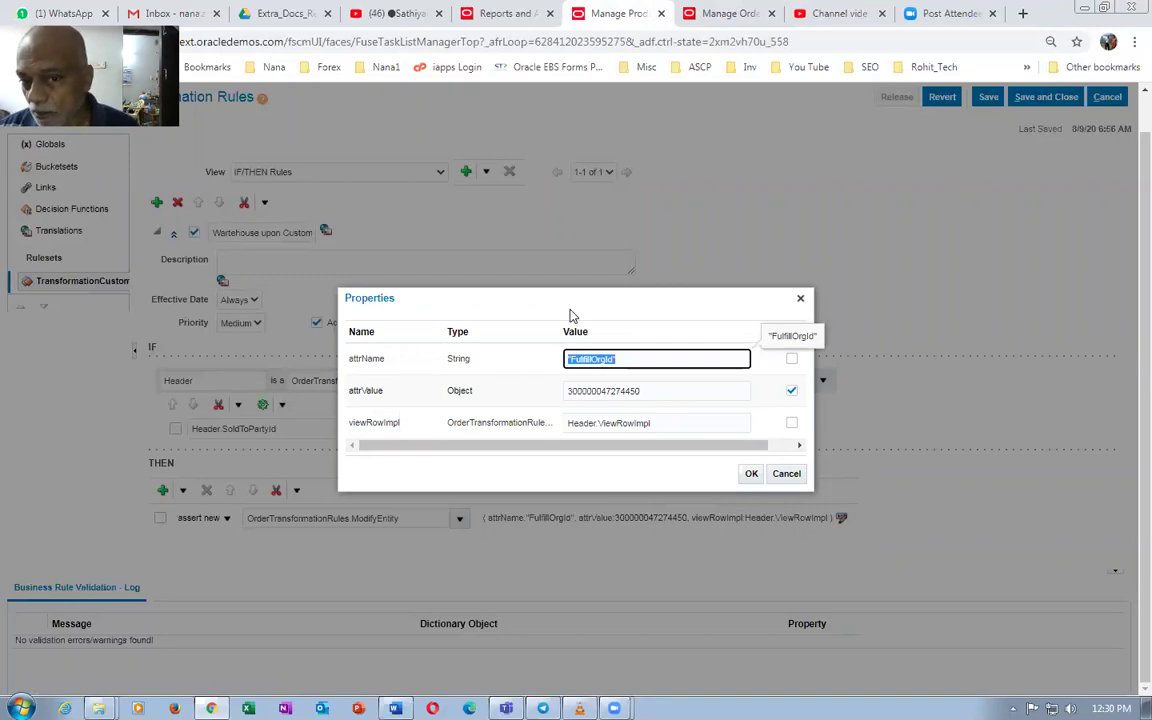
{"action": "left_click", "coordinate": [670, 396]}
{"action": "left_click_drag", "start_coordinate": [670, 396], "coordinate": [562, 400]}
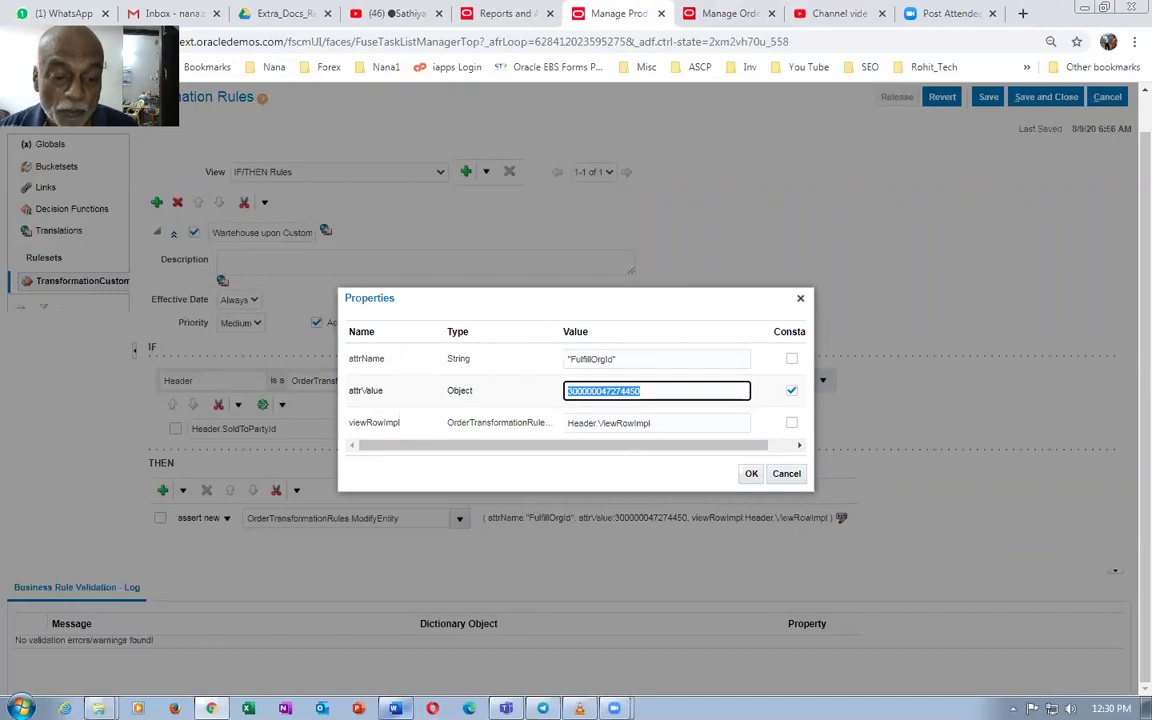
Switch to the Word notes and review the DOO_HEADERS_ALL query, the SOLD_TO_PARTY_ID and FULFILL_ORG_ID values, and the IF/THEN rule setup
{"action": "key", "text": "alt+Tab"}
{"action": "scroll", "coordinate": [725, 477], "scroll_direction": "up", "scroll_amount": 3}
{"action": "scroll", "coordinate": [725, 477], "scroll_direction": "up", "scroll_amount": 5}
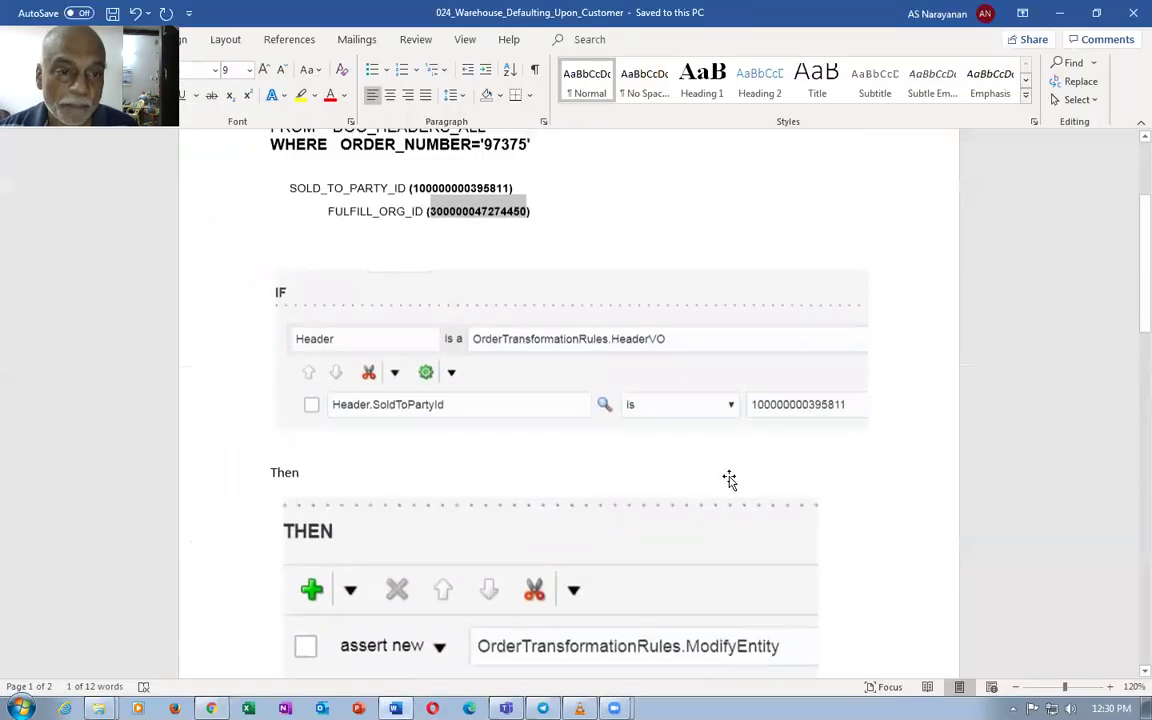
{"action": "left_click_drag", "start_coordinate": [338, 246], "coordinate": [537, 320]}
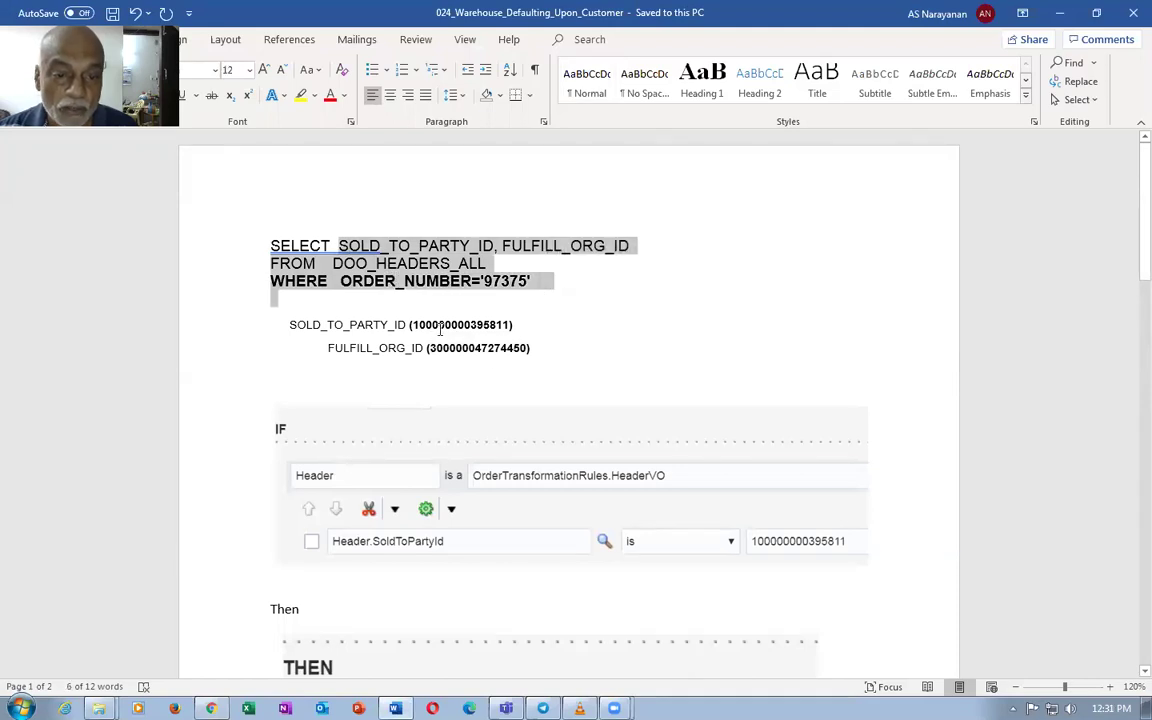
{"action": "left_click_drag", "start_coordinate": [435, 325], "coordinate": [507, 355]}
{"action": "left_click", "coordinate": [496, 352]}
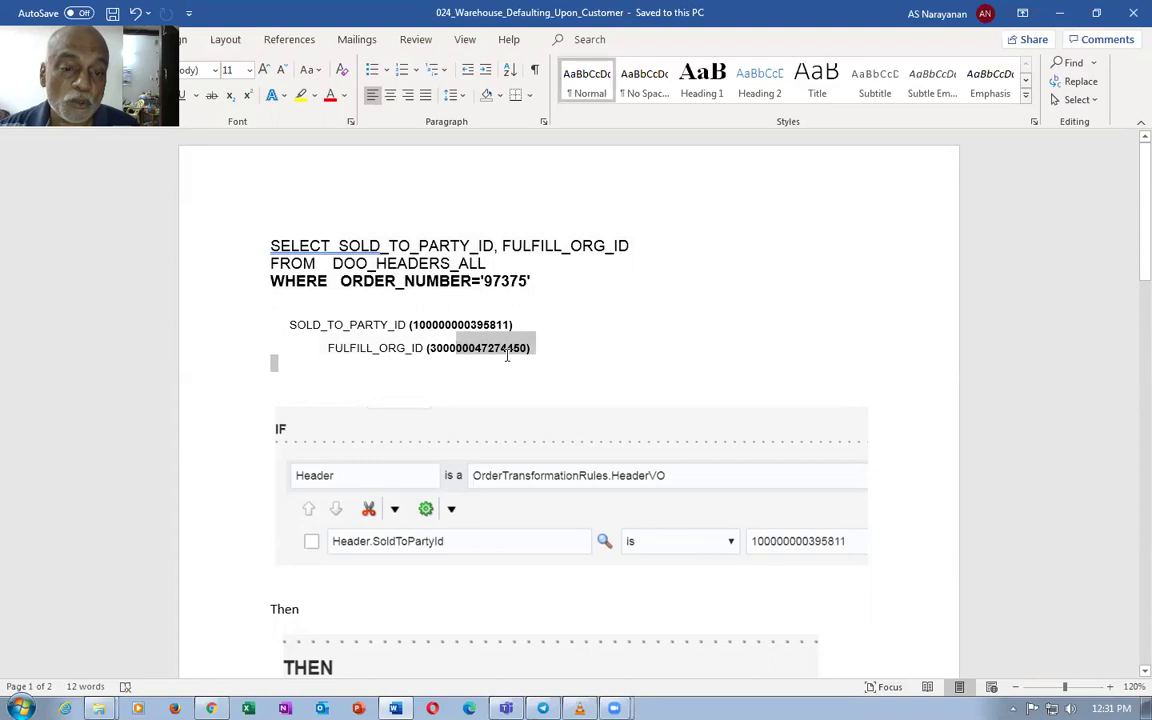
{"action": "left_click", "coordinate": [516, 398]}
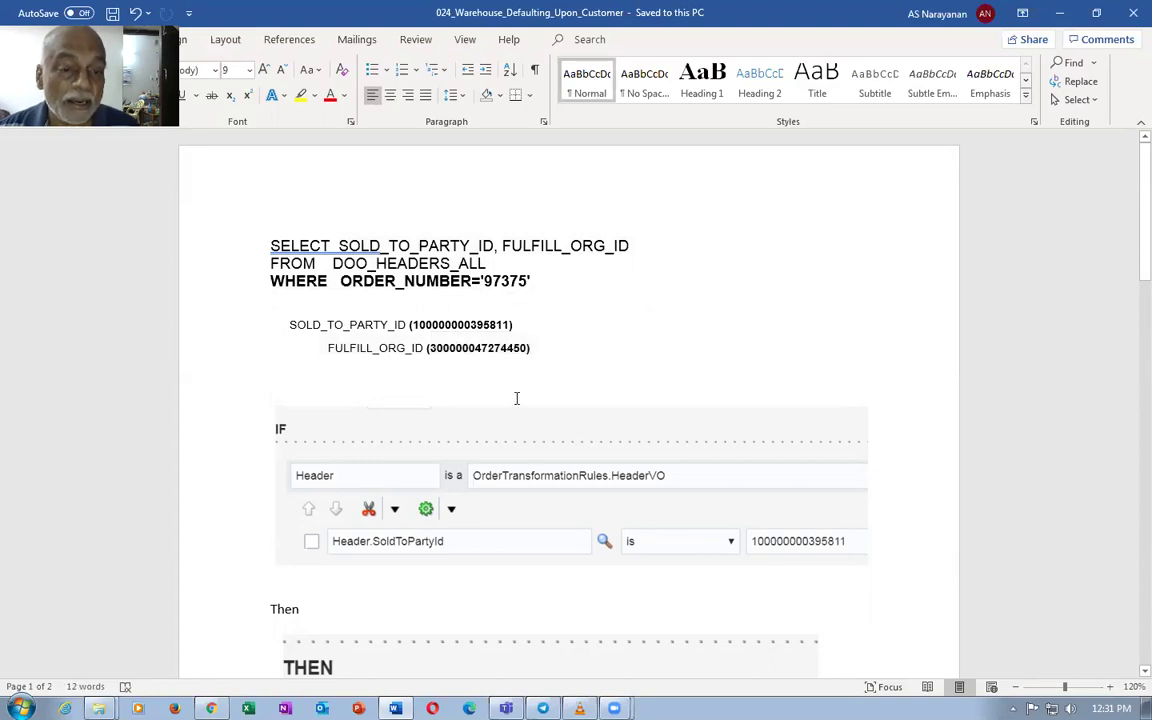
{"action": "left_click", "coordinate": [321, 306]}
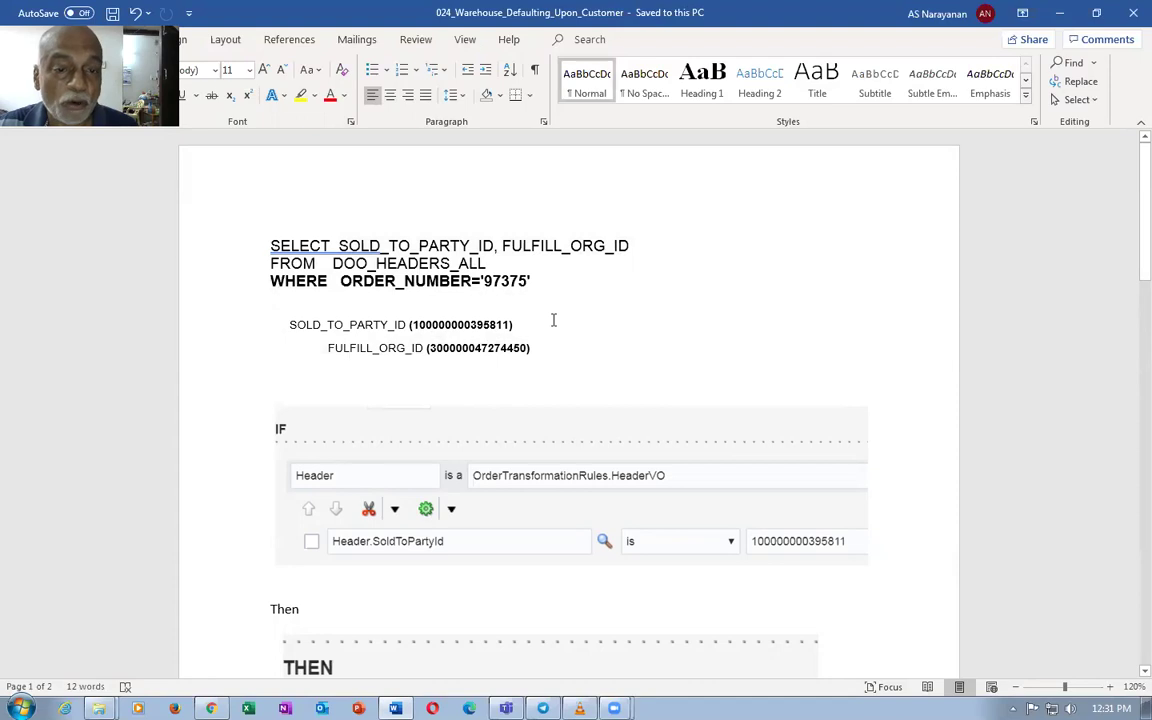
{"action": "left_click_drag", "start_coordinate": [237, 247], "coordinate": [232, 282]}
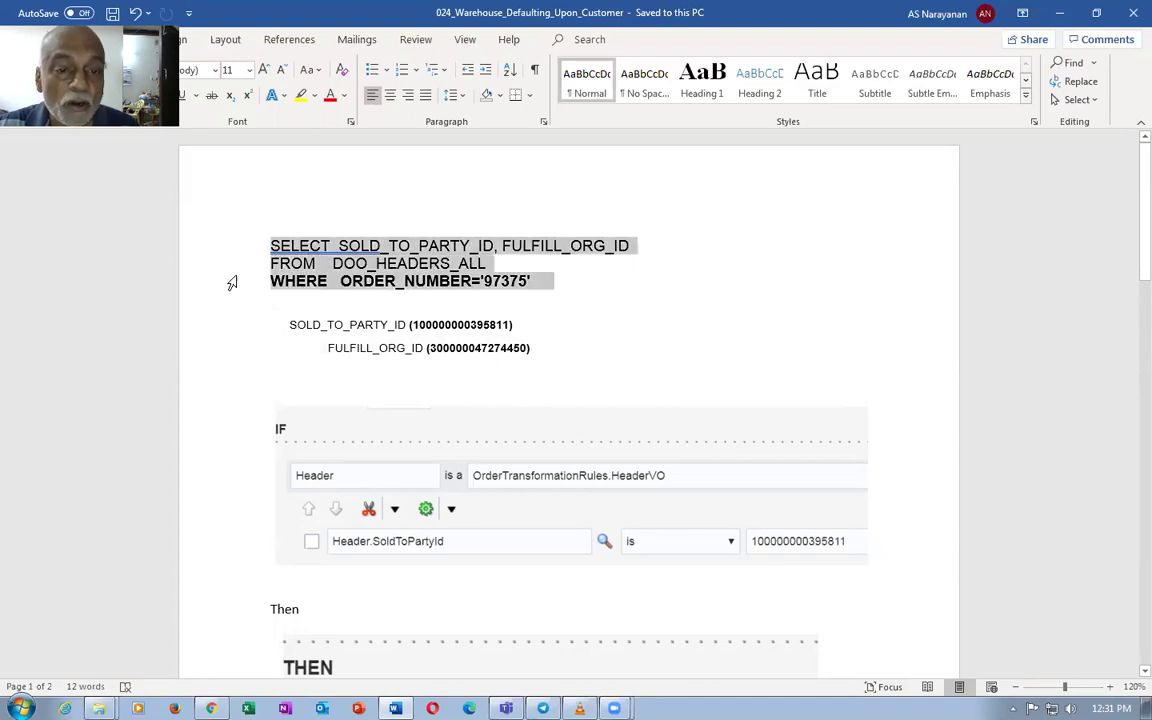
{"action": "left_click", "coordinate": [452, 324]}
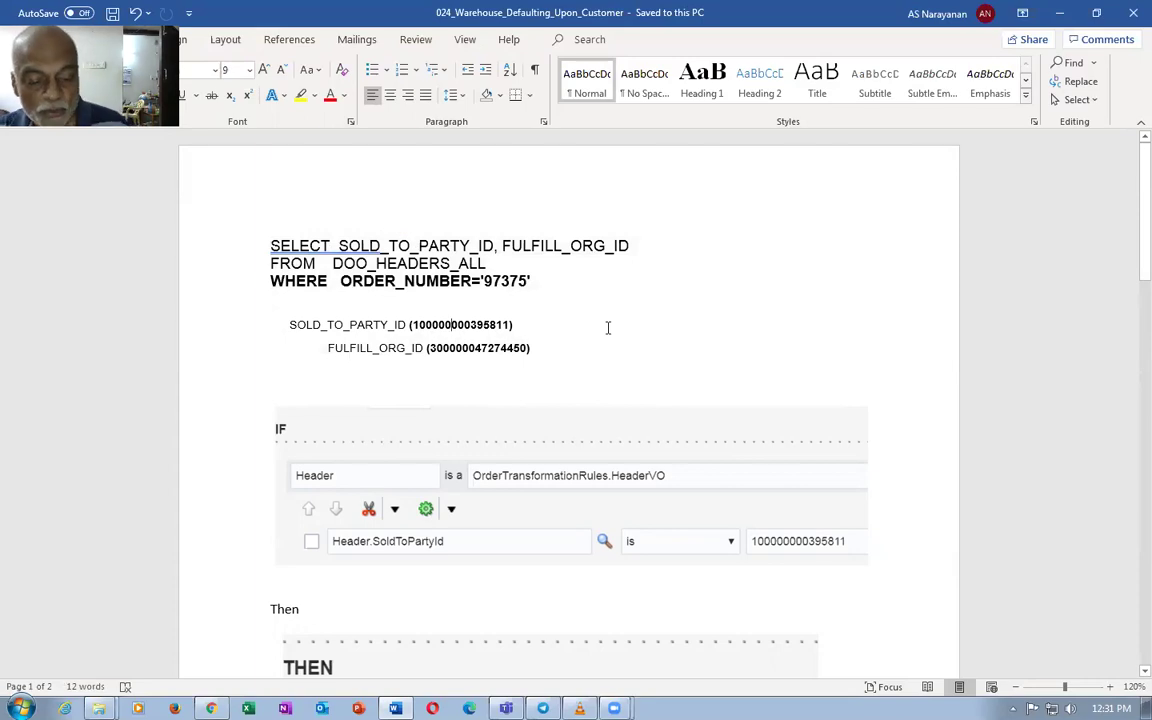
{"action": "scroll", "coordinate": [607, 327], "scroll_direction": "down", "scroll_amount": 5}
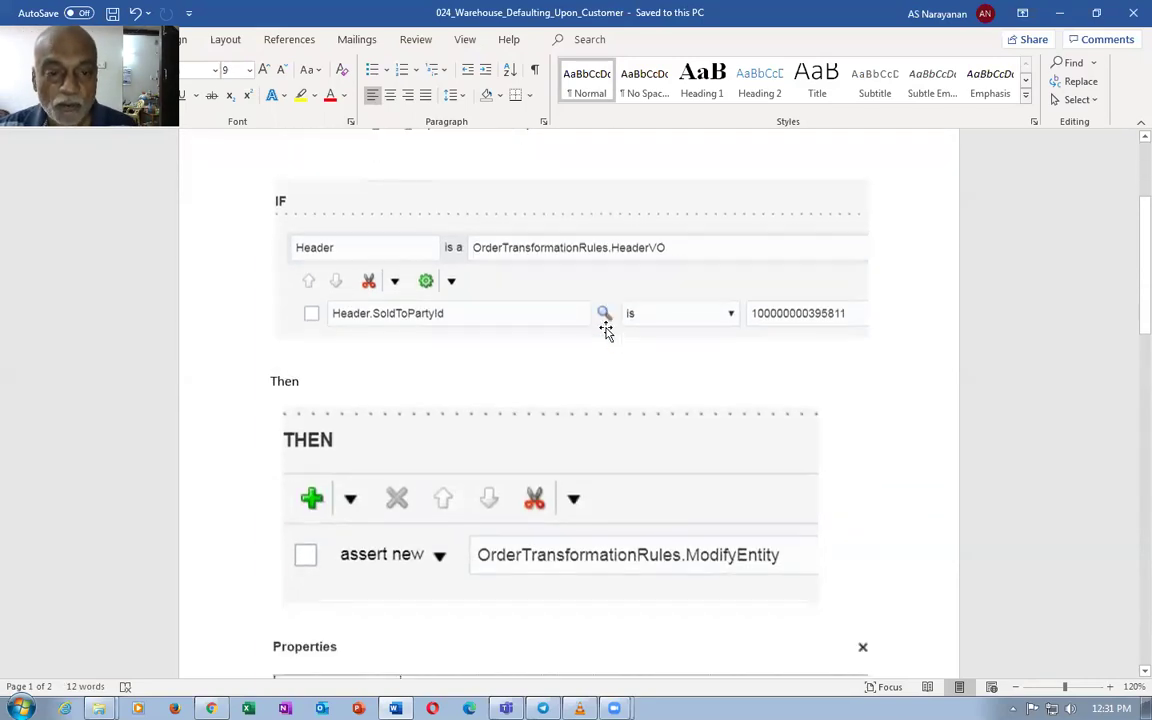
{"action": "scroll", "coordinate": [607, 333], "scroll_direction": "down", "scroll_amount": 4}
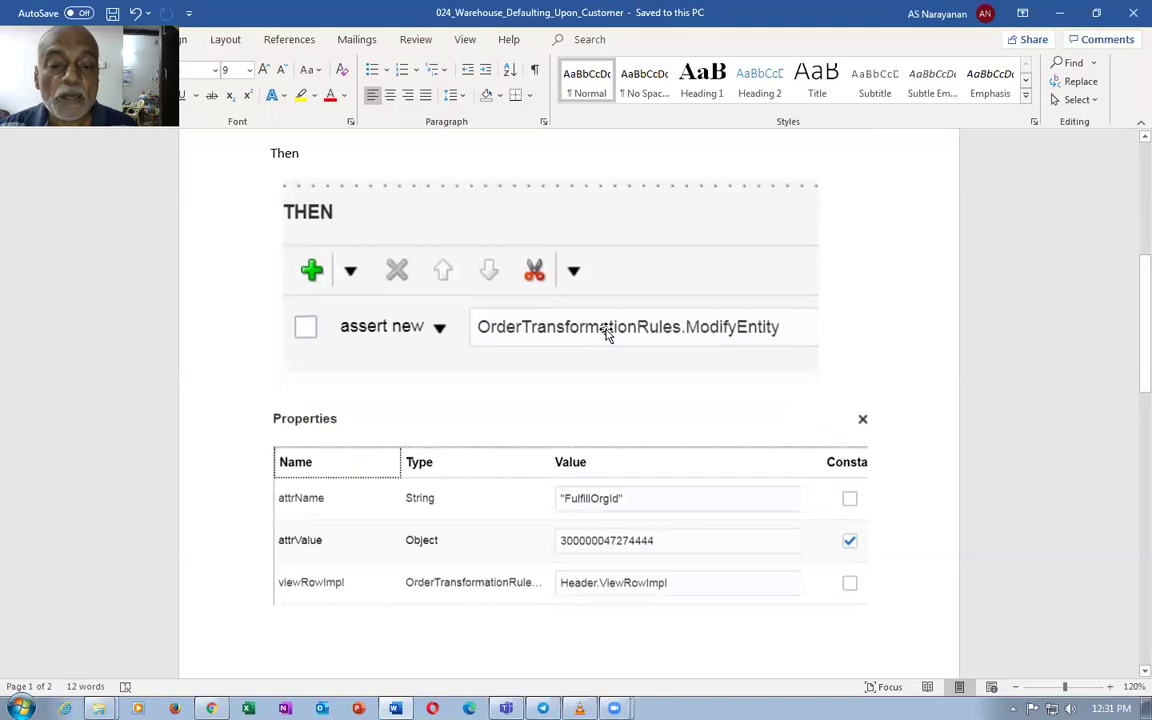
Go back to the browser, cancel the action's properties dialog and recheck the warehouse on the submitted sales order
{"action": "key", "text": "alt+Tab"}
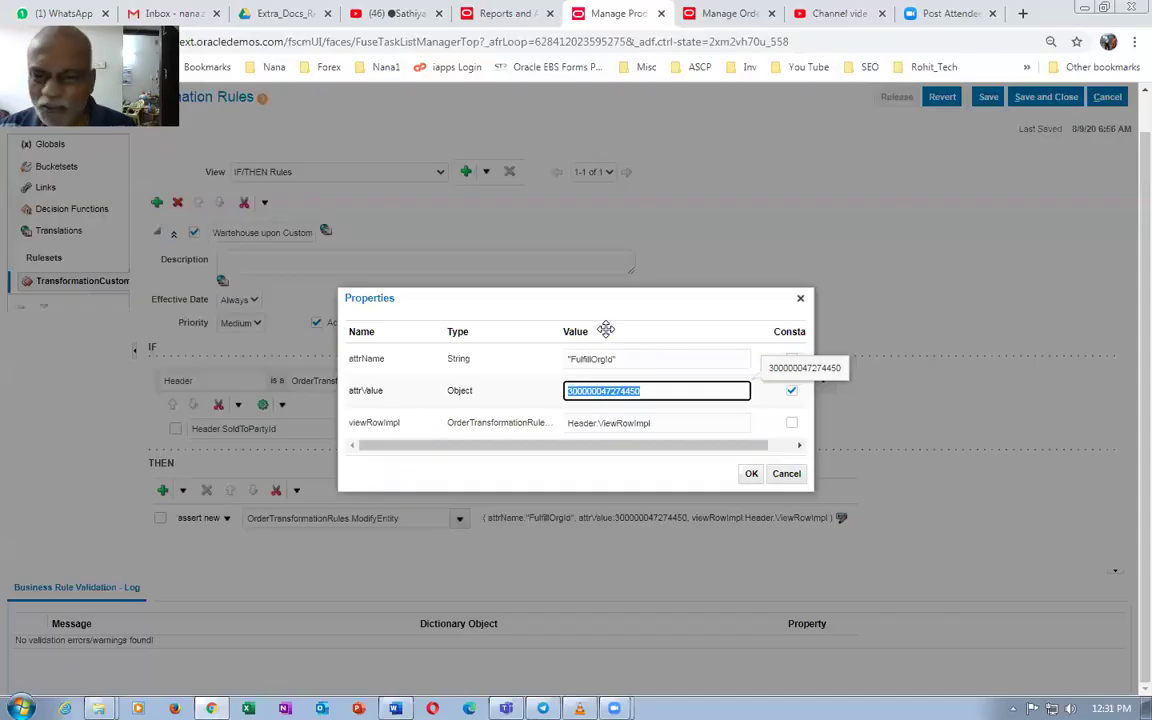
{"action": "left_click", "coordinate": [786, 473]}
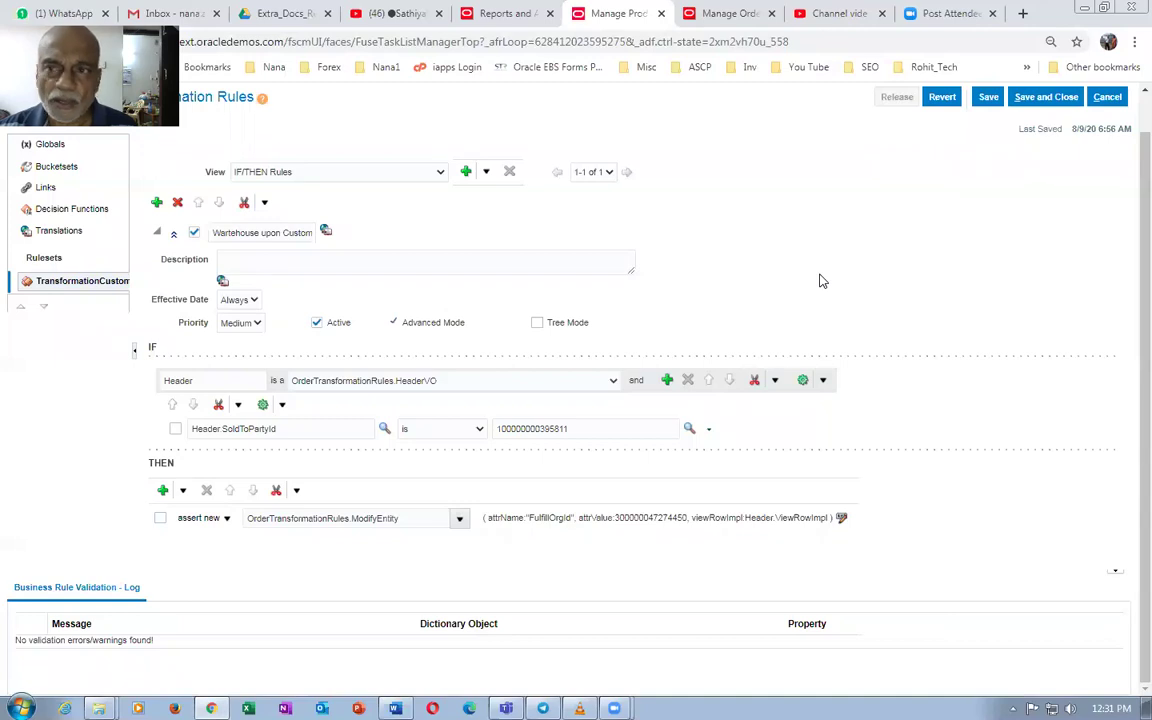
{"action": "left_click", "coordinate": [725, 16]}
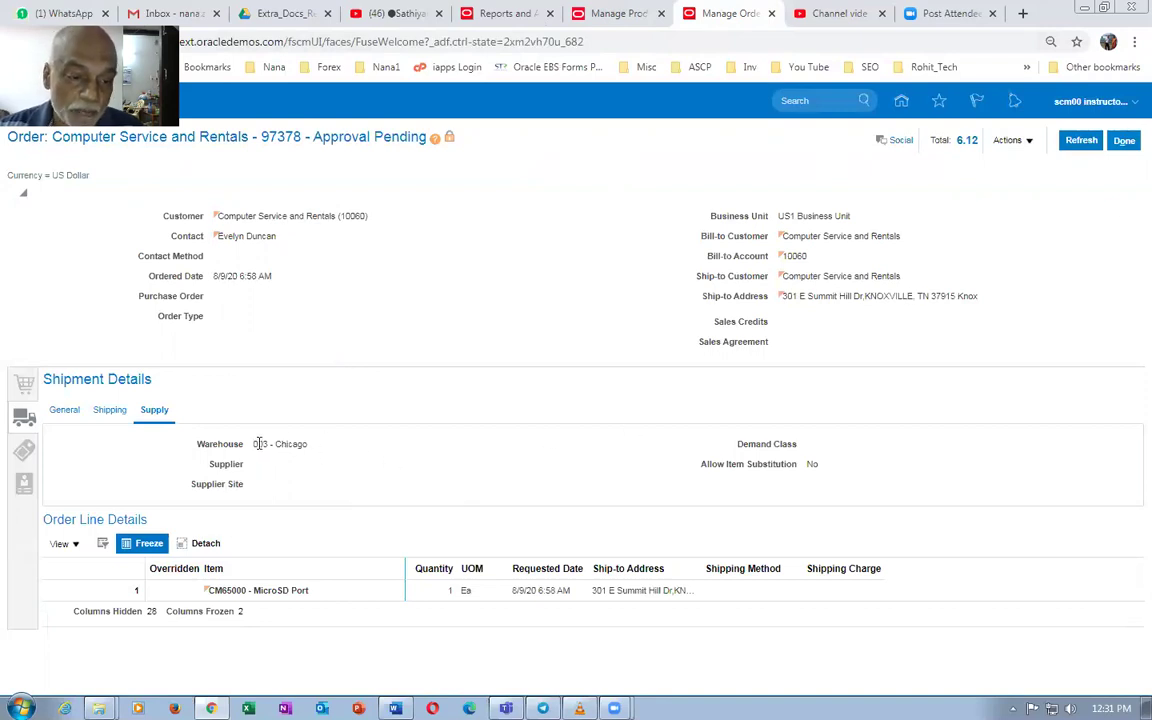
{"action": "left_click_drag", "start_coordinate": [257, 443], "coordinate": [294, 444]}
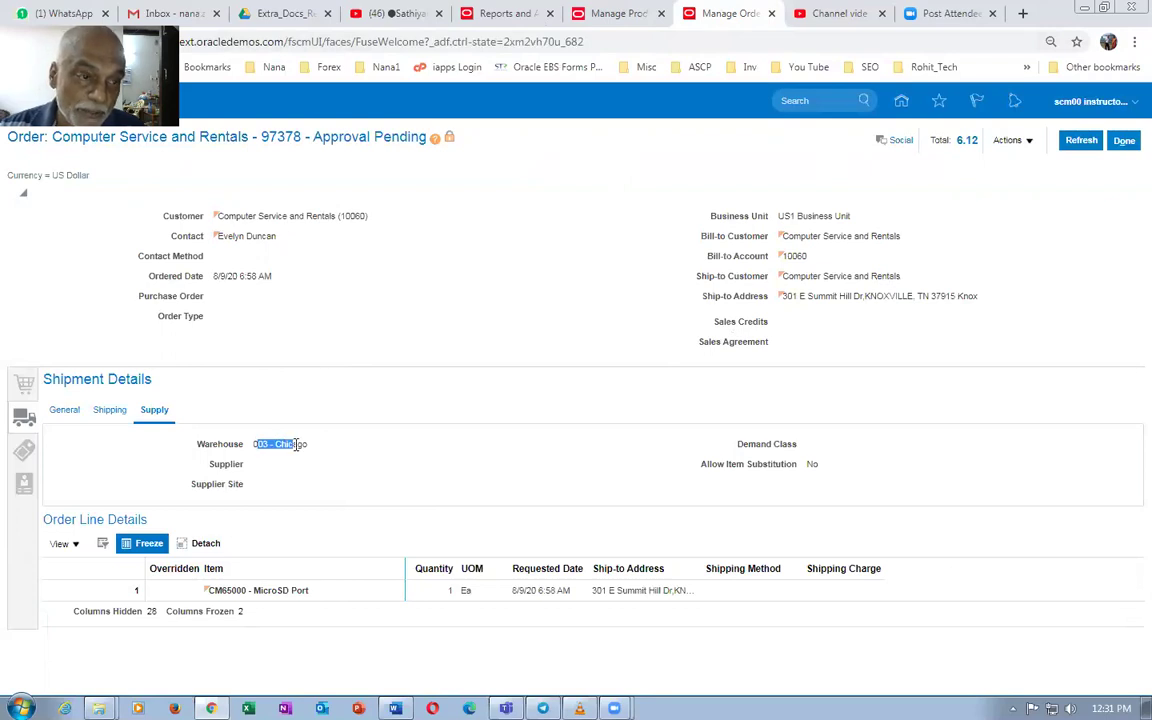